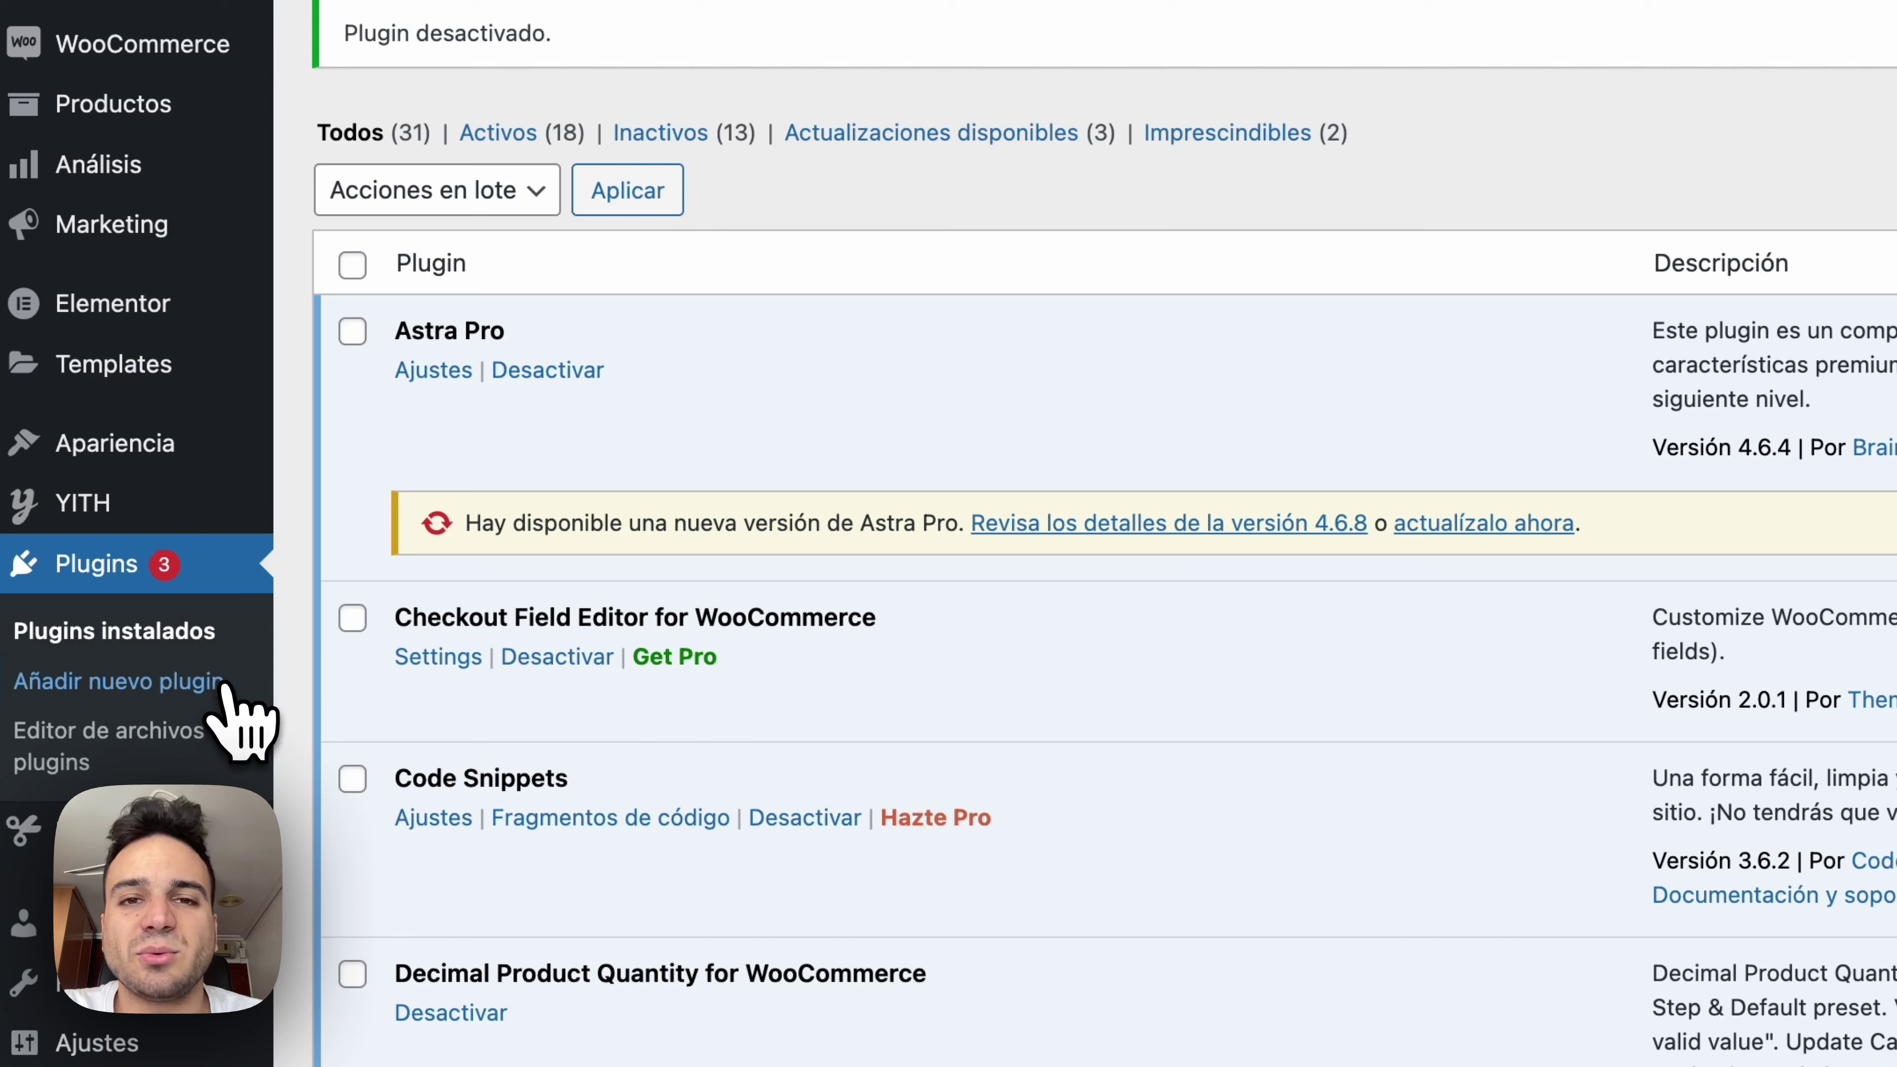
Step: Search the plugin directory for "WooCommerce Cash On Pickup" and install that plugin
left_click(223, 681)
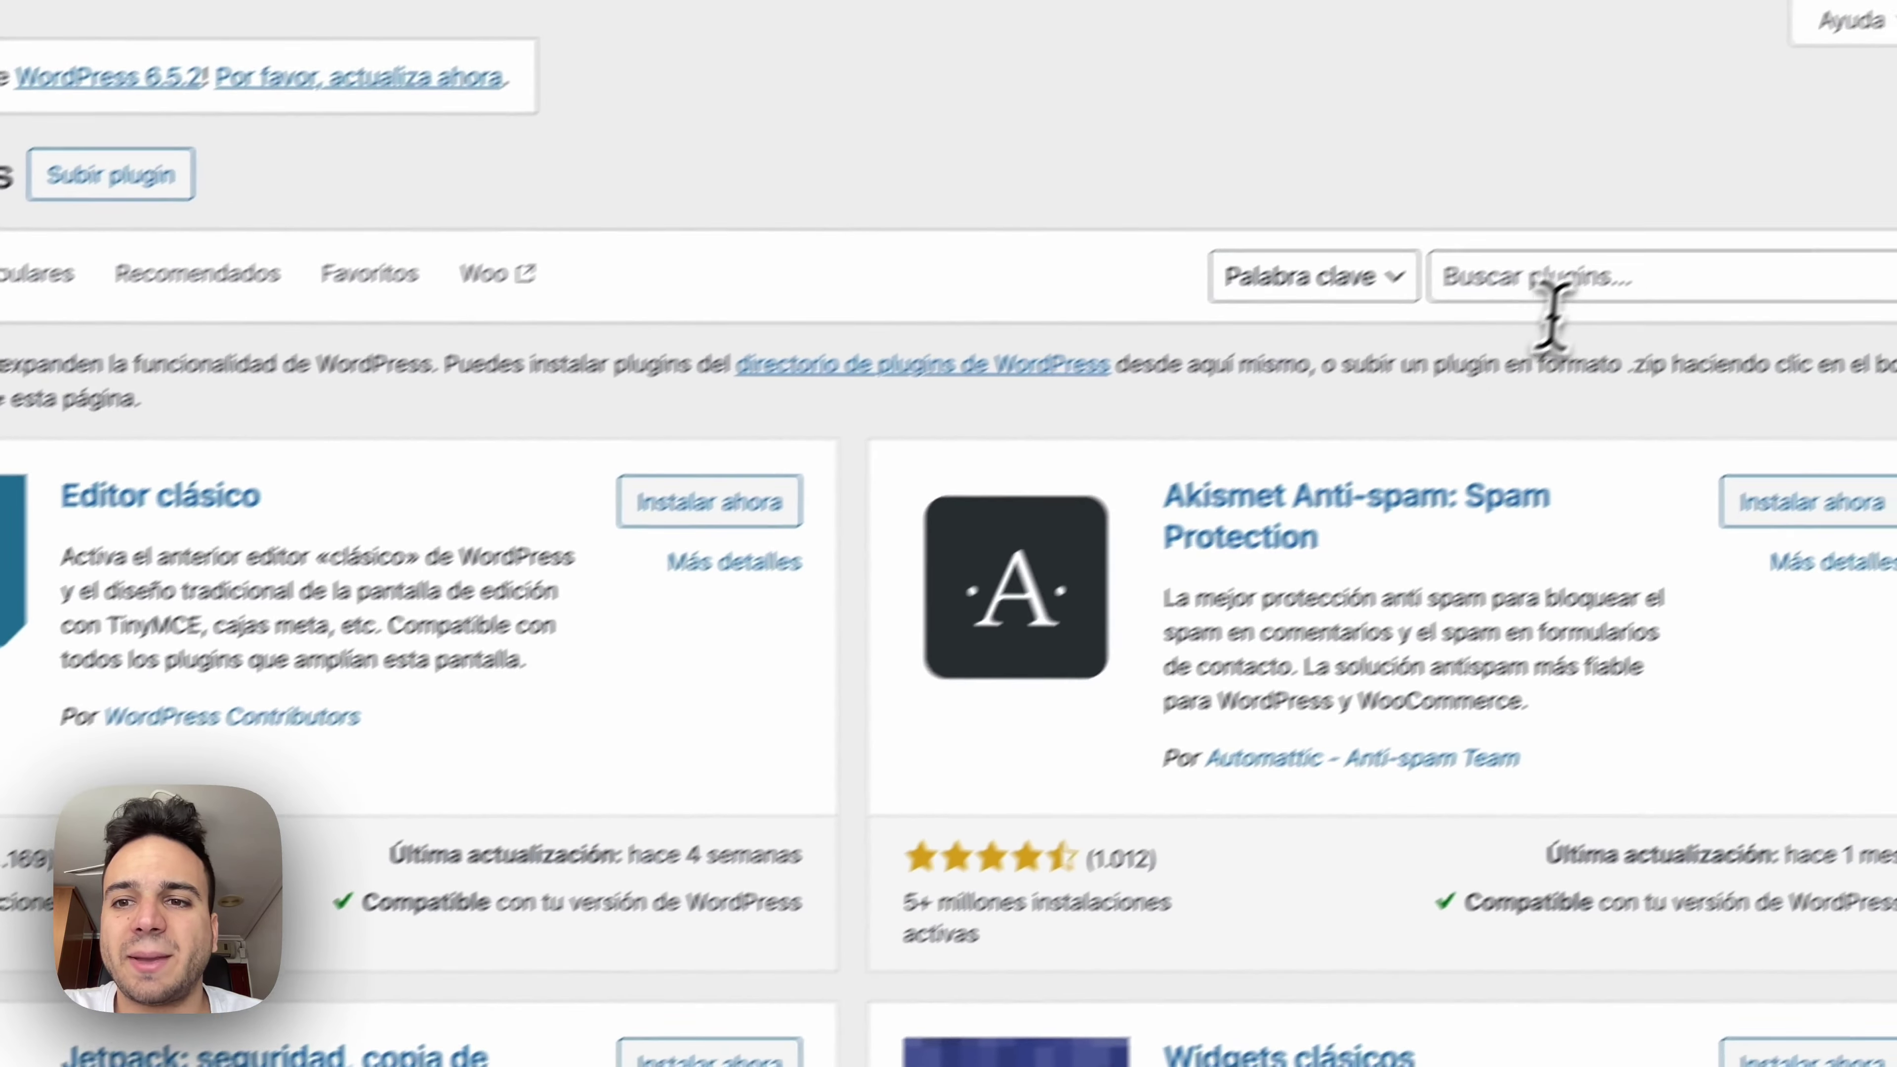
left_click(1495, 320)
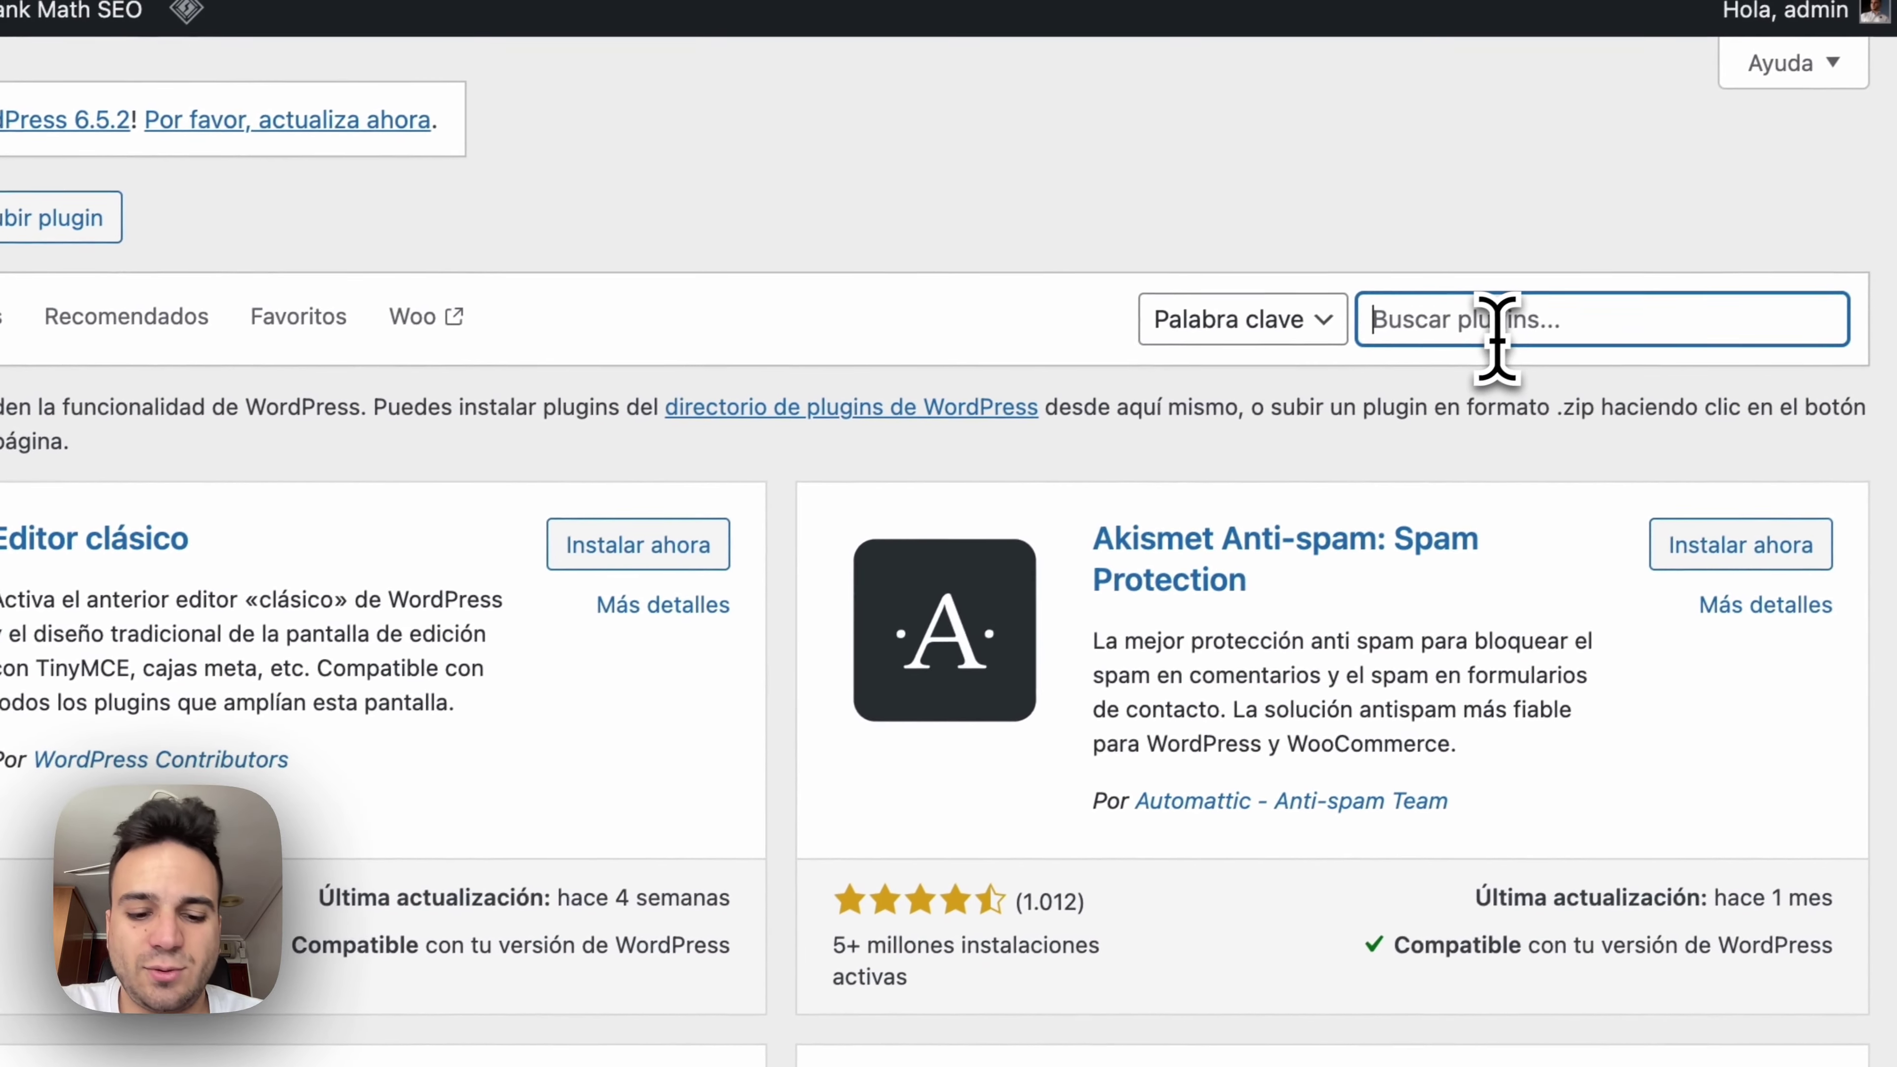
type("WooCommerce Cash On Pickup")
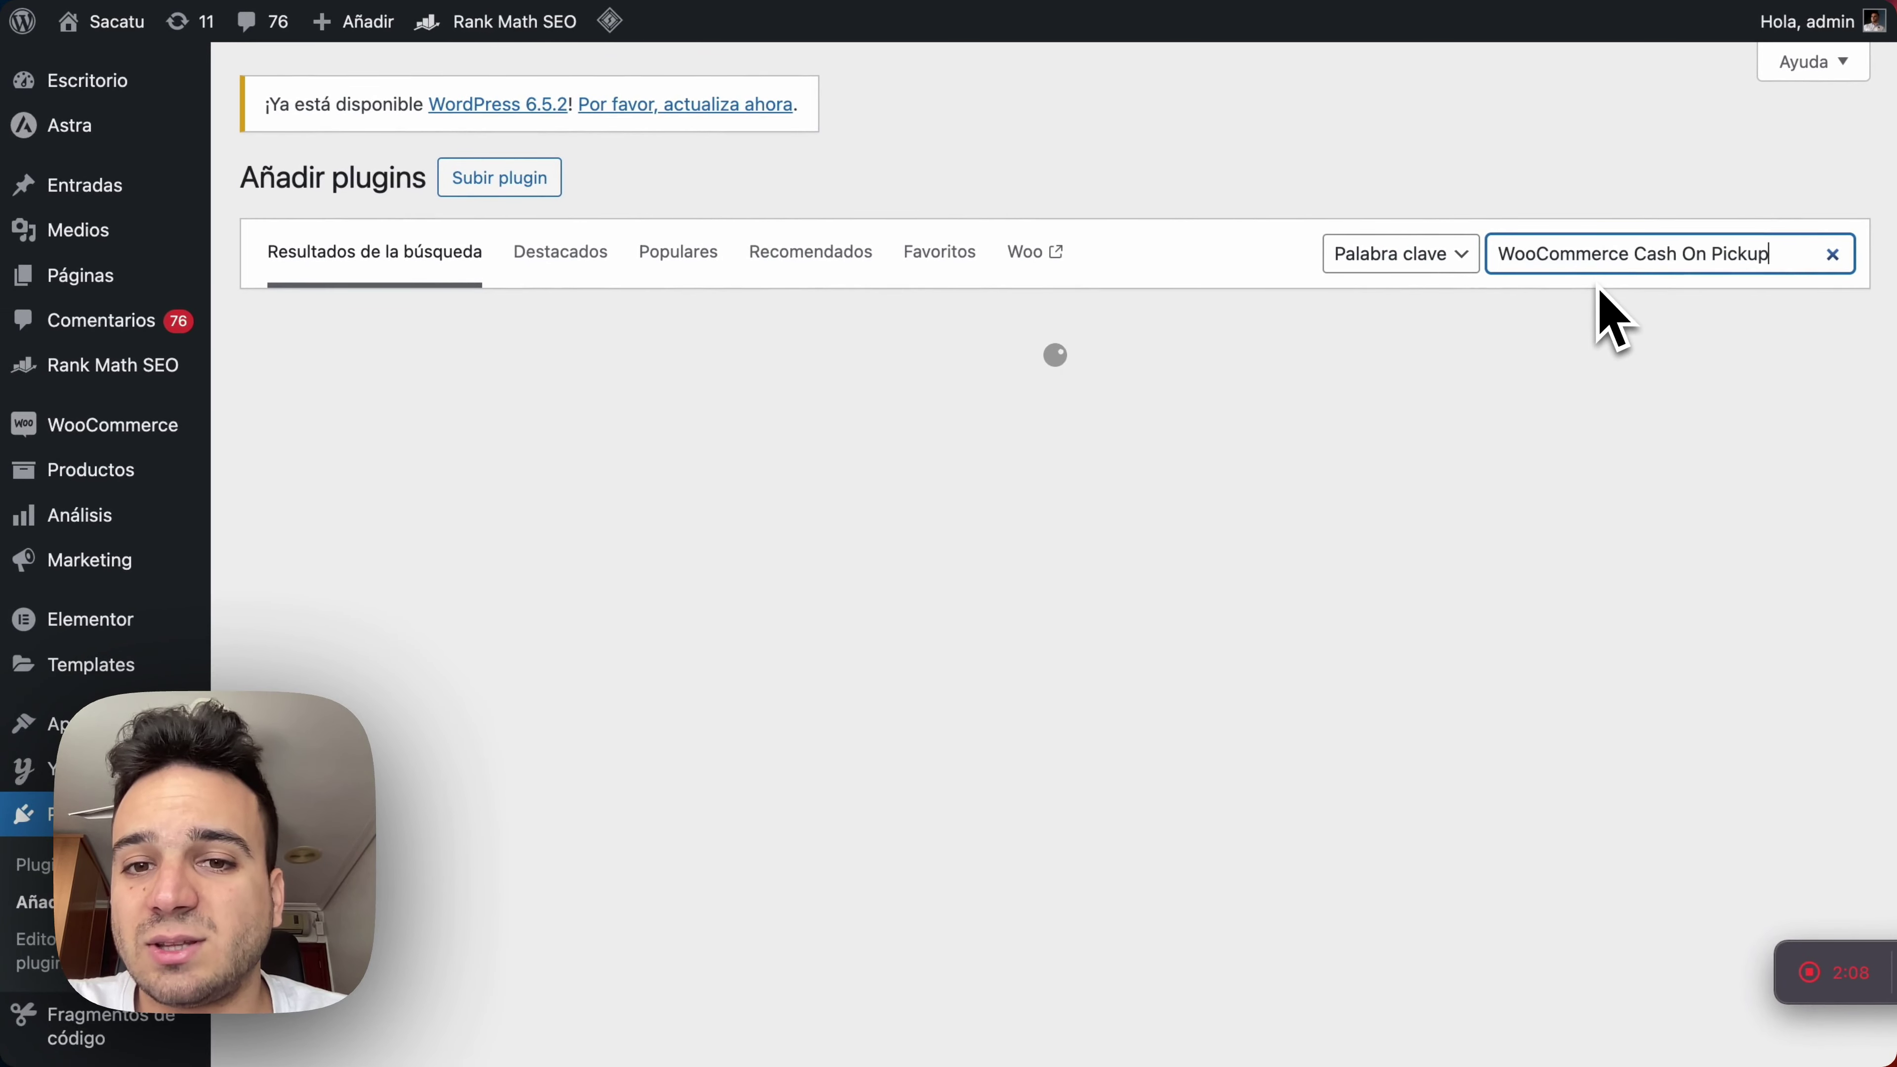
scroll(1279, 305, "down", 3)
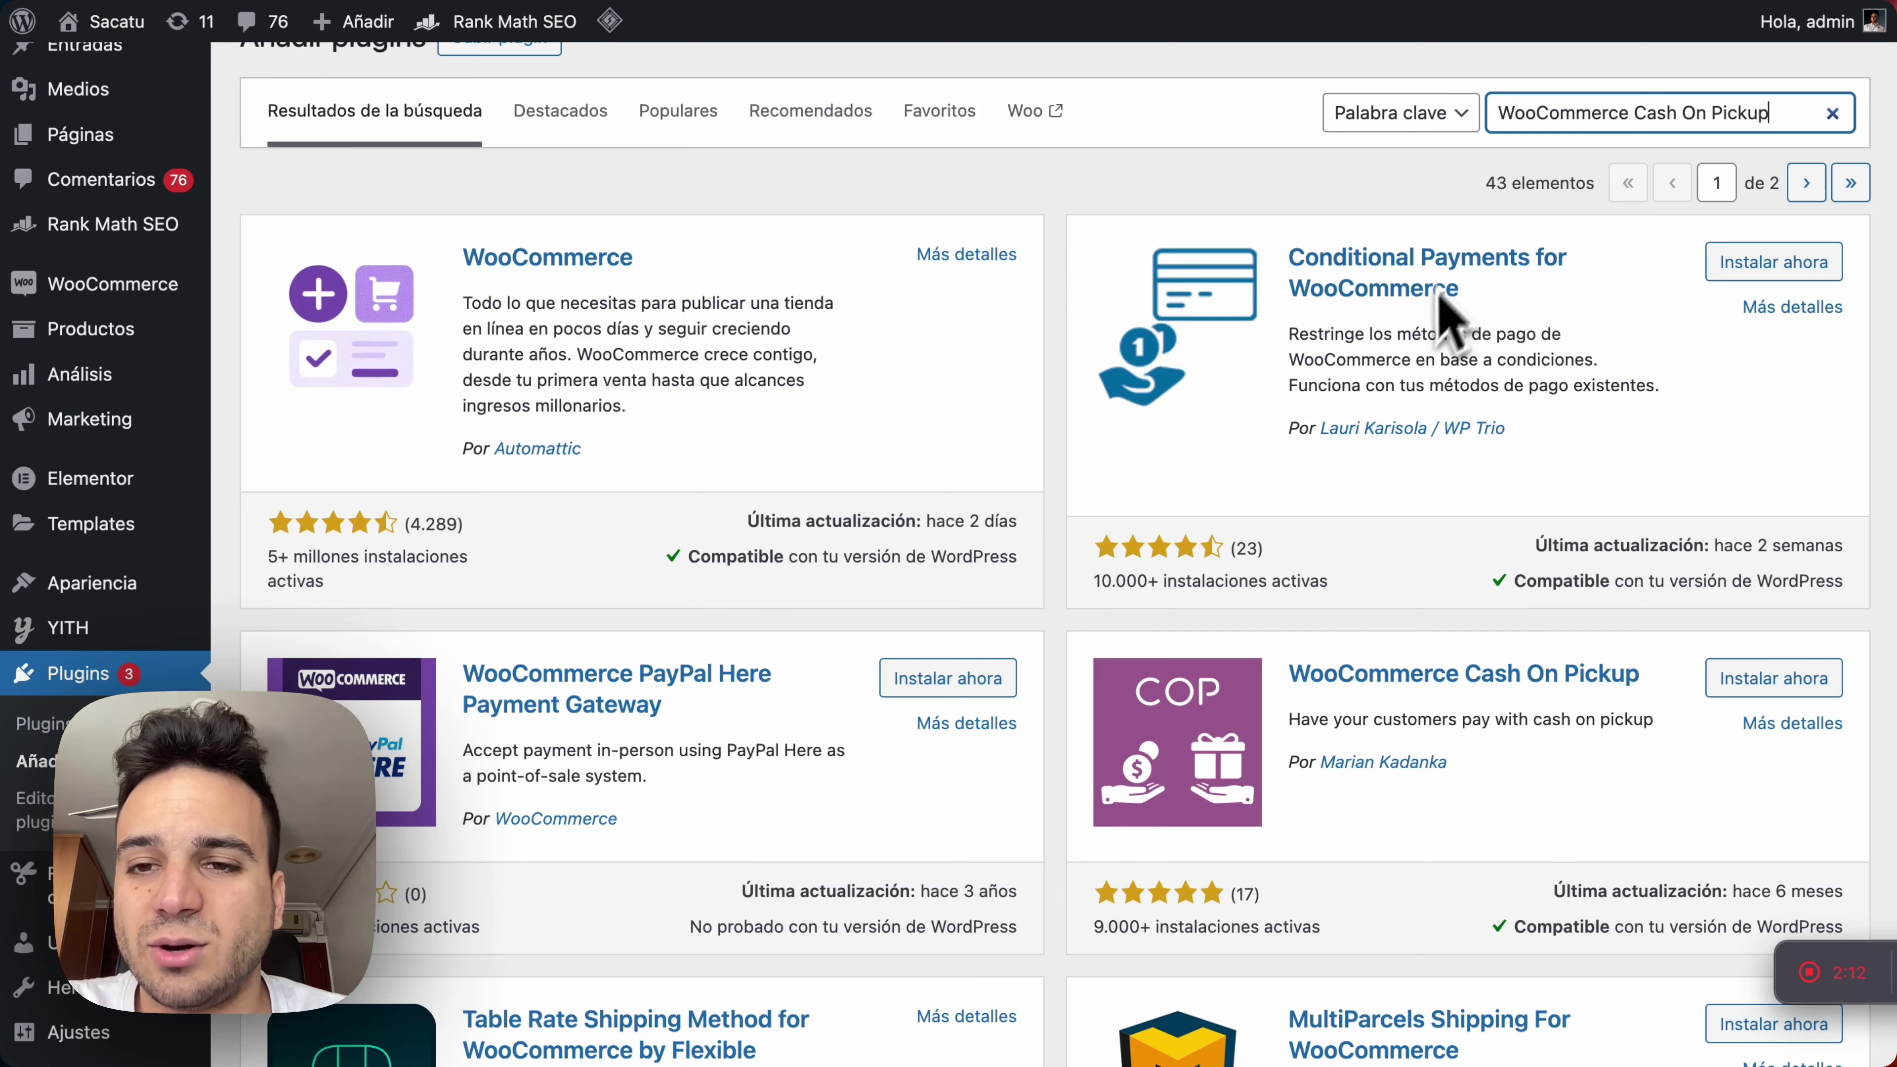
scroll(1444, 321, "down", 6)
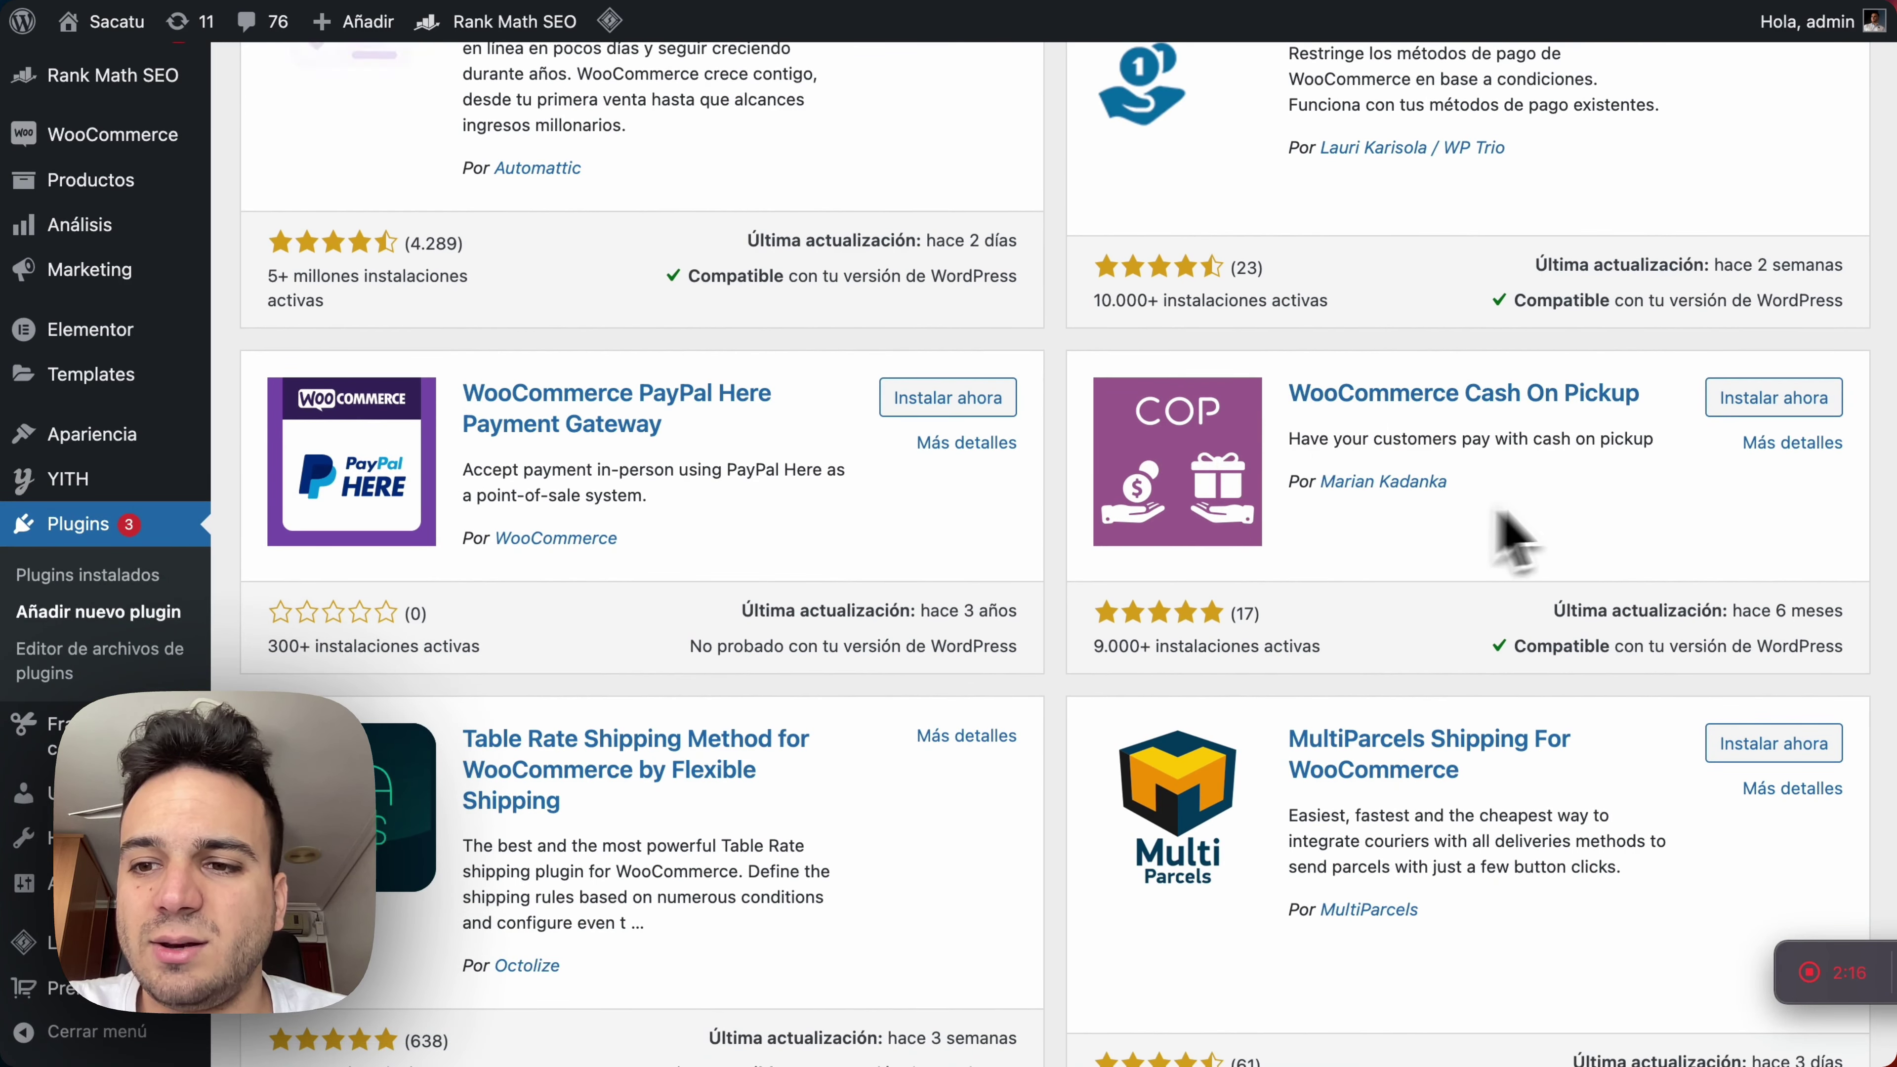
left_click(1780, 402)
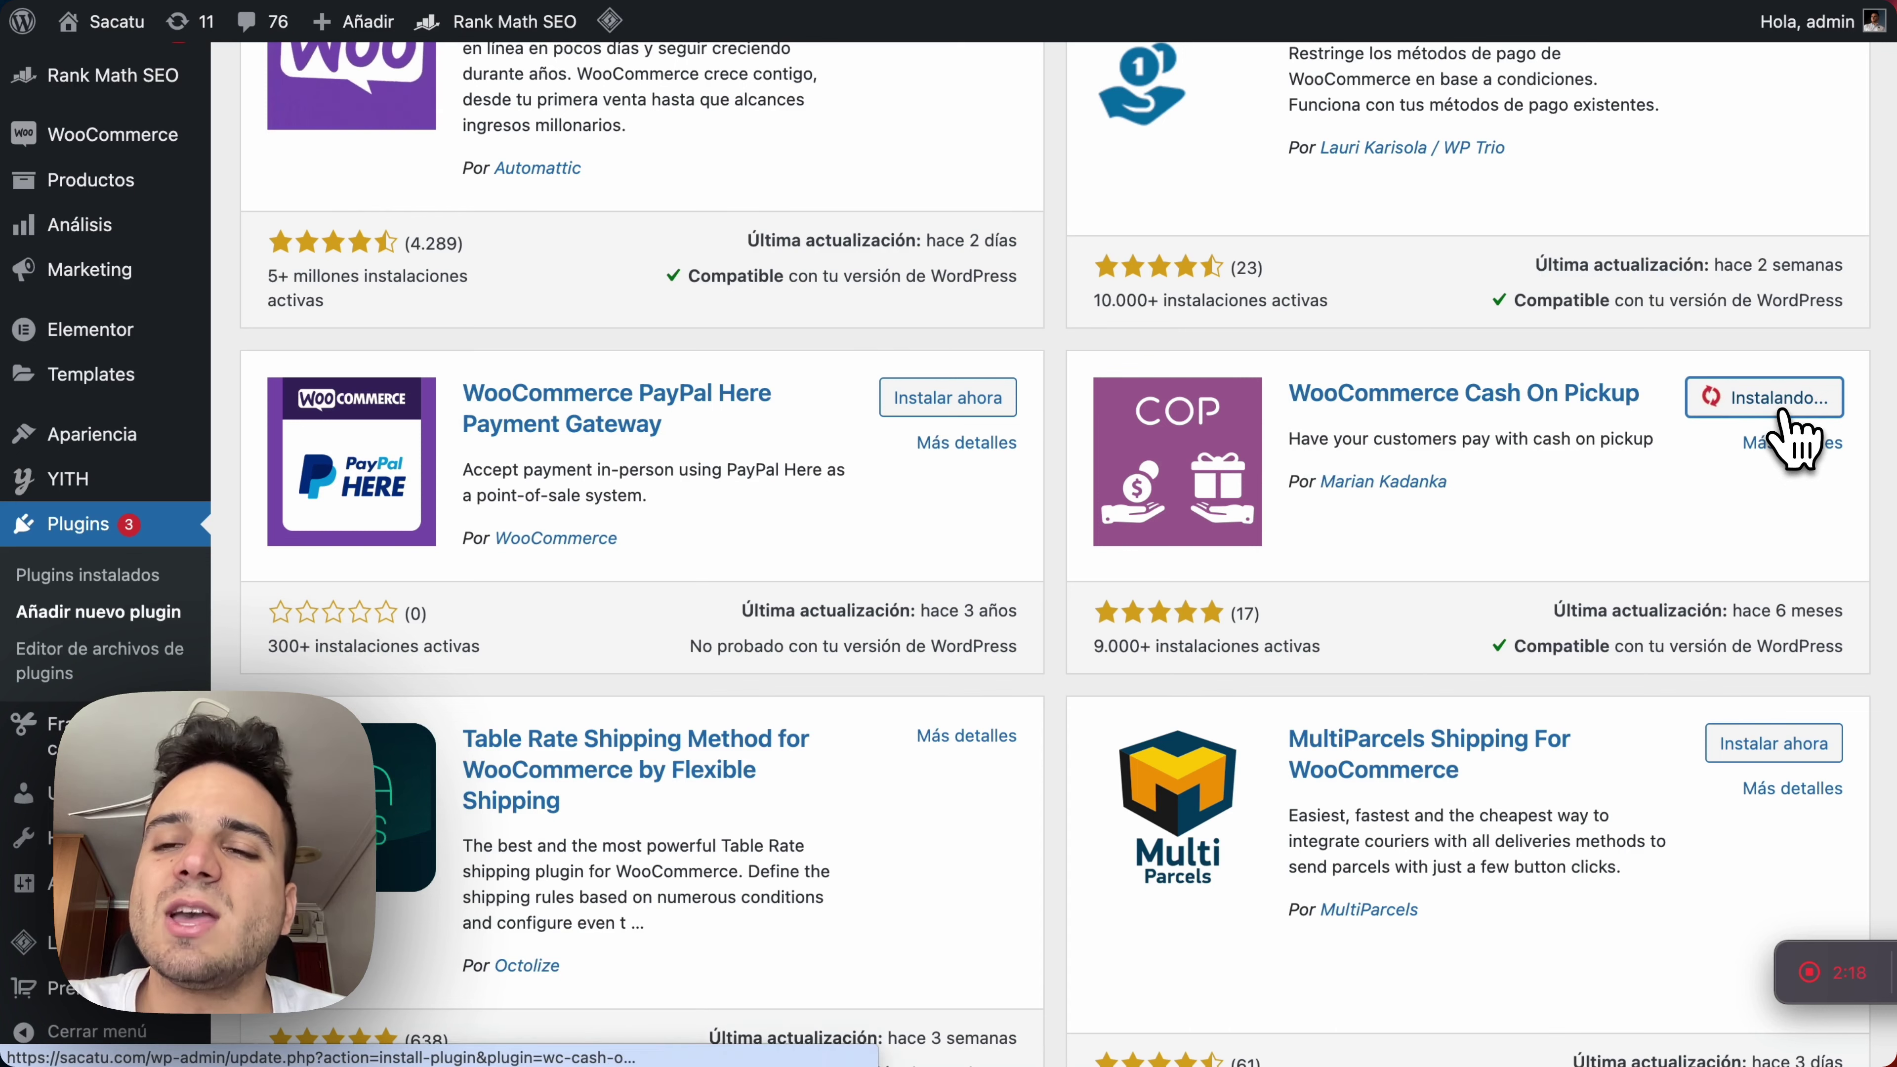
Step: Switch to the Webempresa WordPress hosting page and examine its plans, guarantee, customer reviews and free WordPress migration feature
left_click(1613, 11)
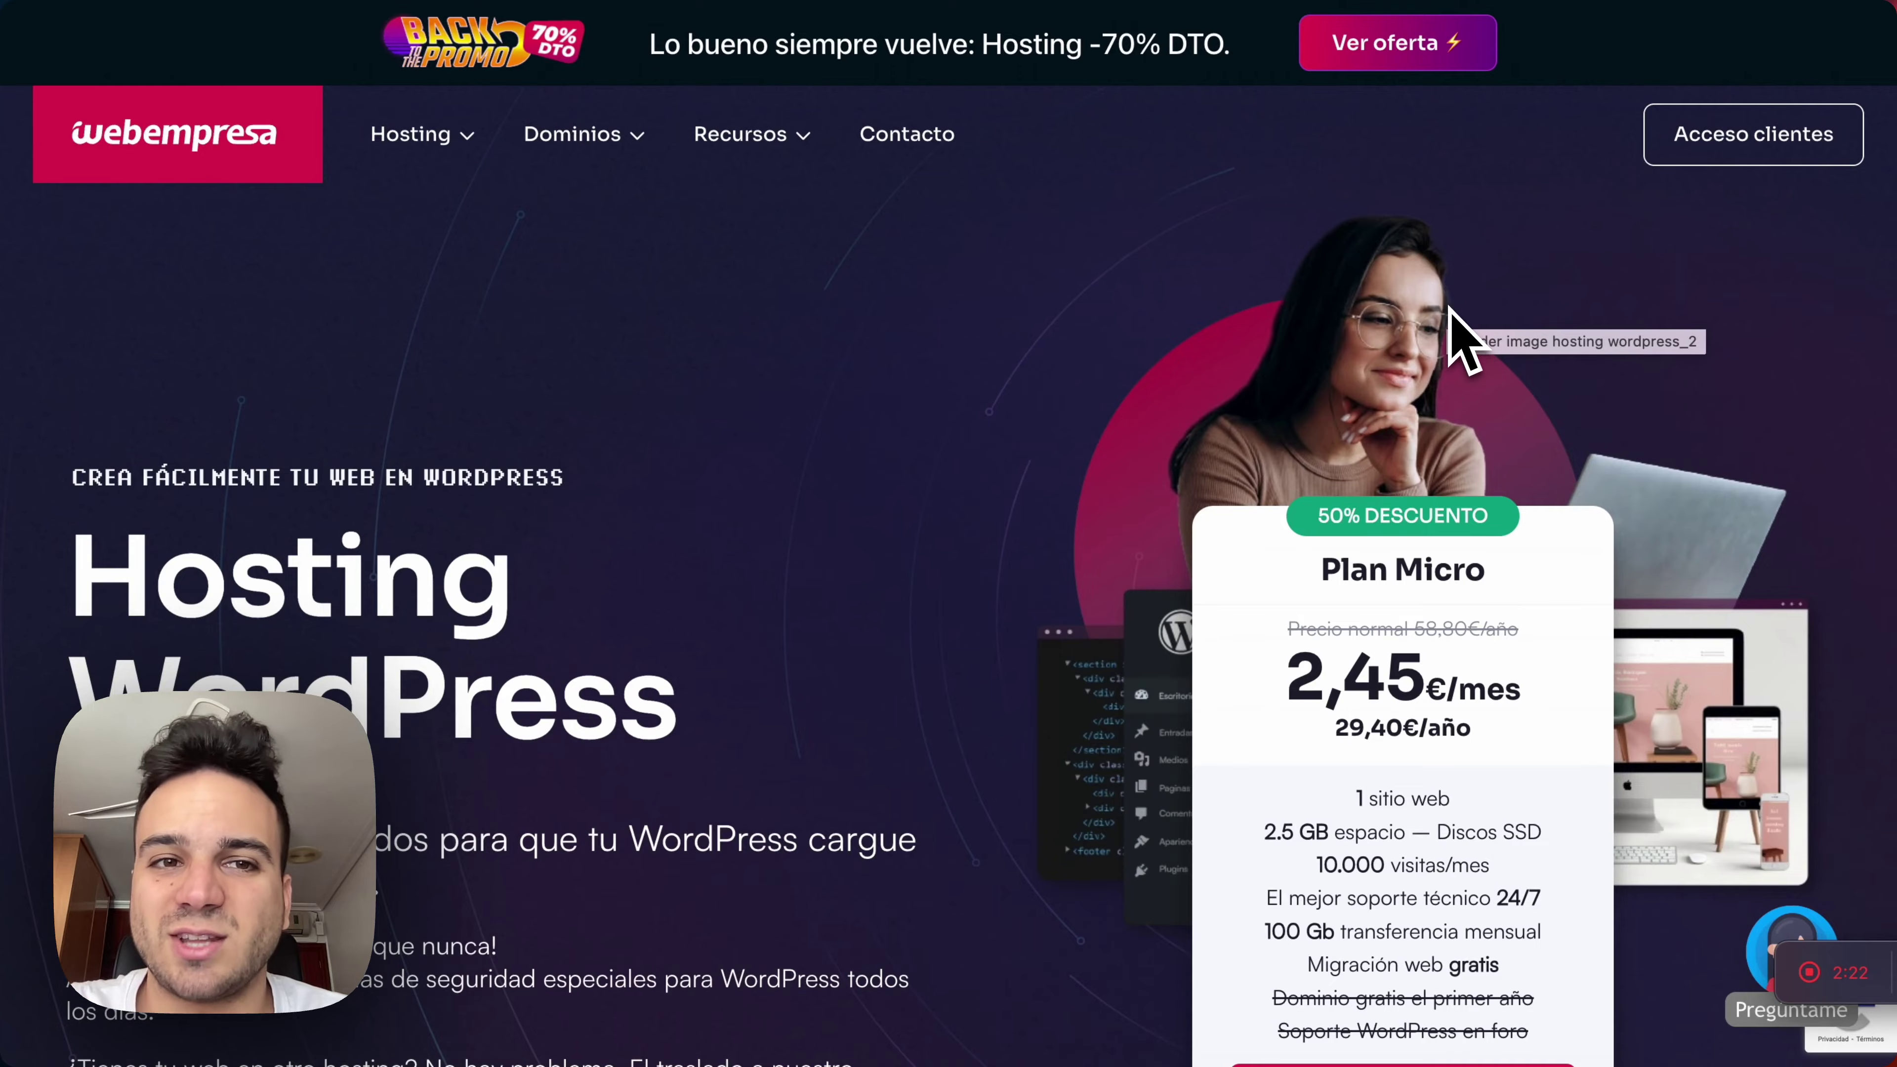
scroll(1450, 308, "down", 7)
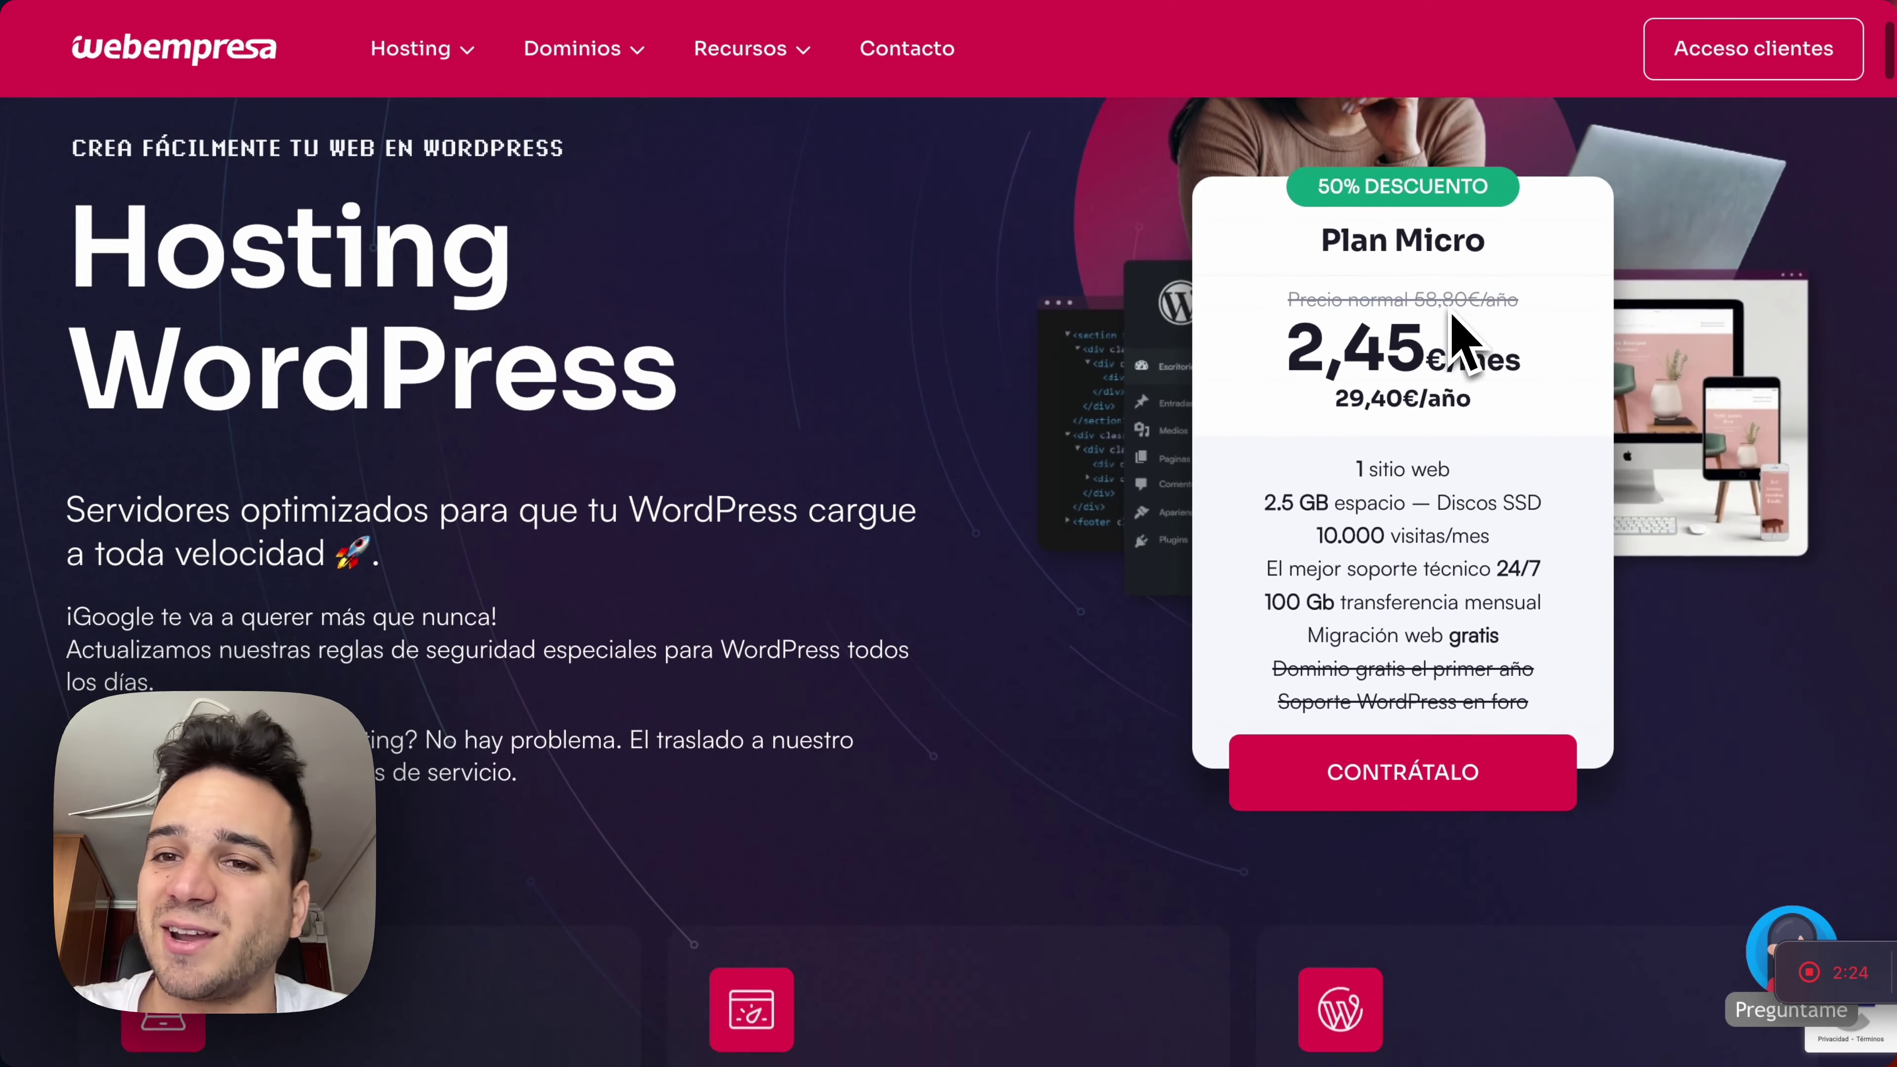
scroll(1451, 321, "down", 20)
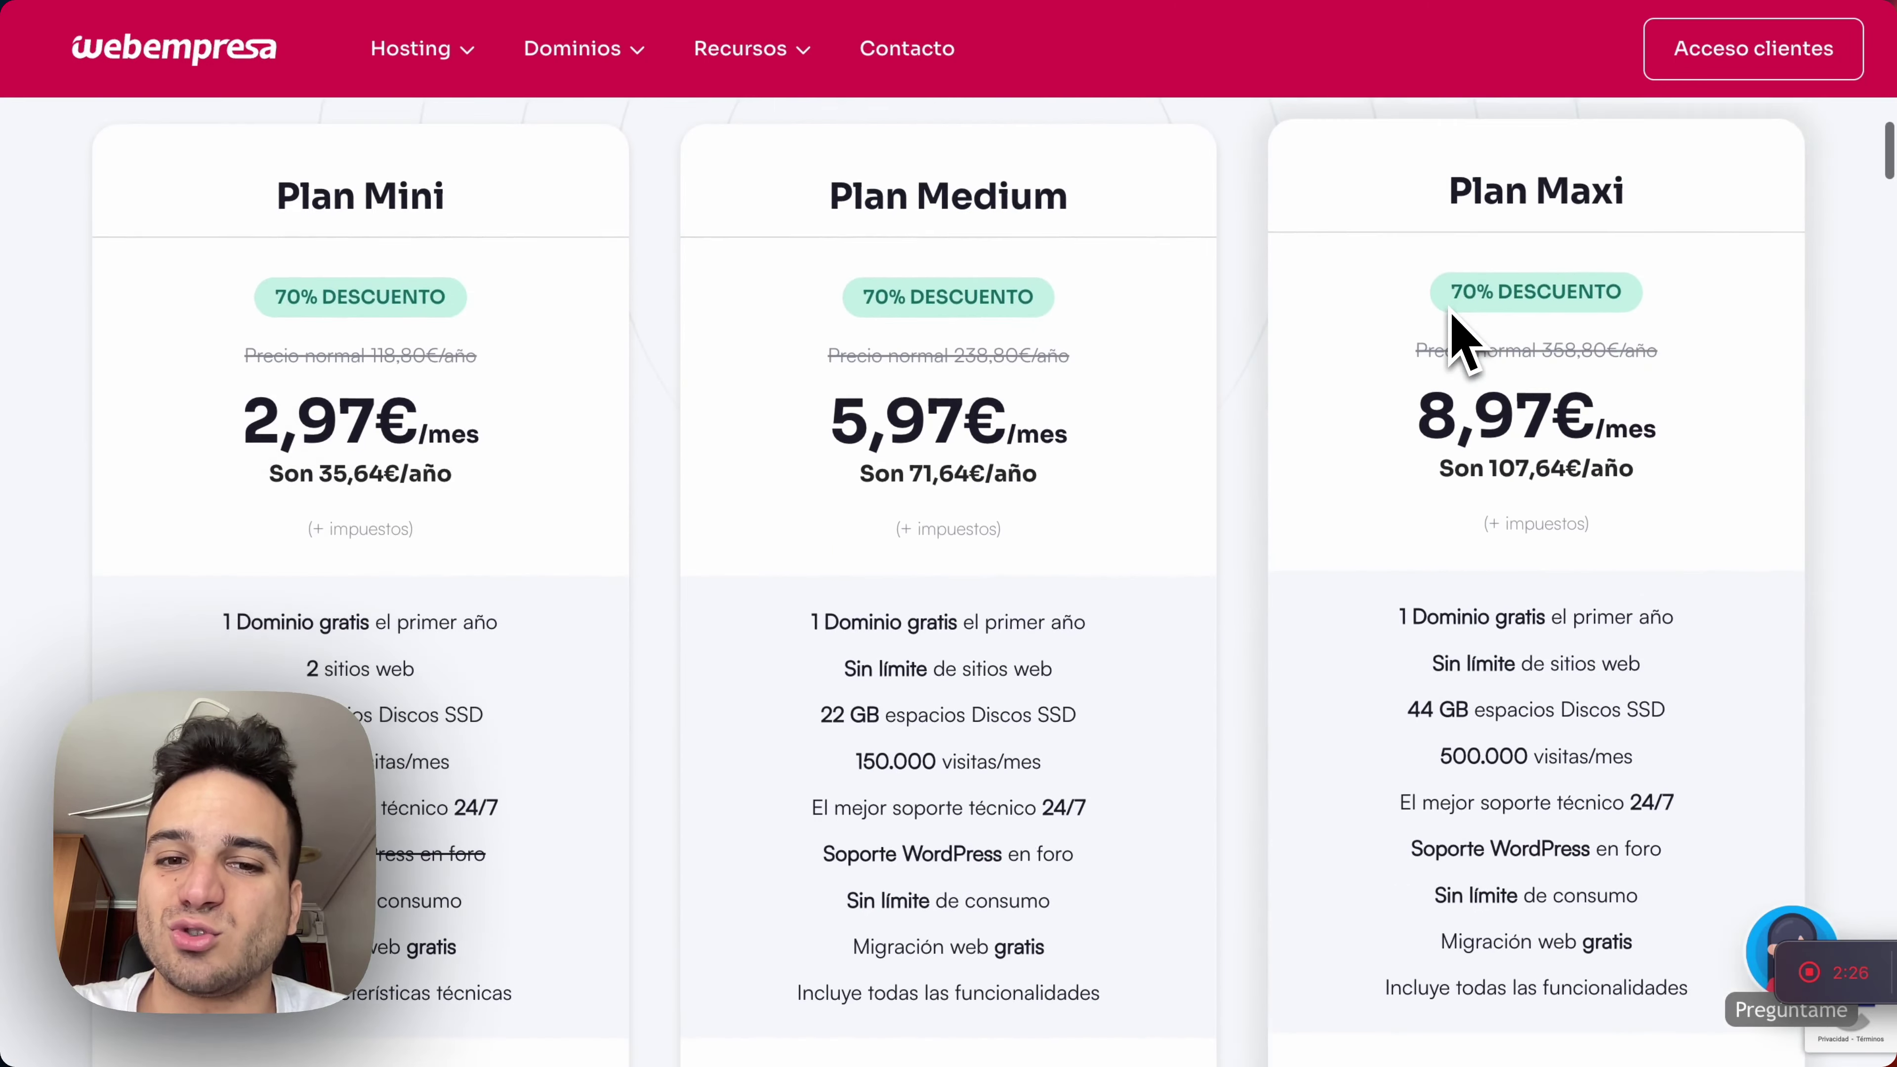
scroll(1460, 336, "down", 15)
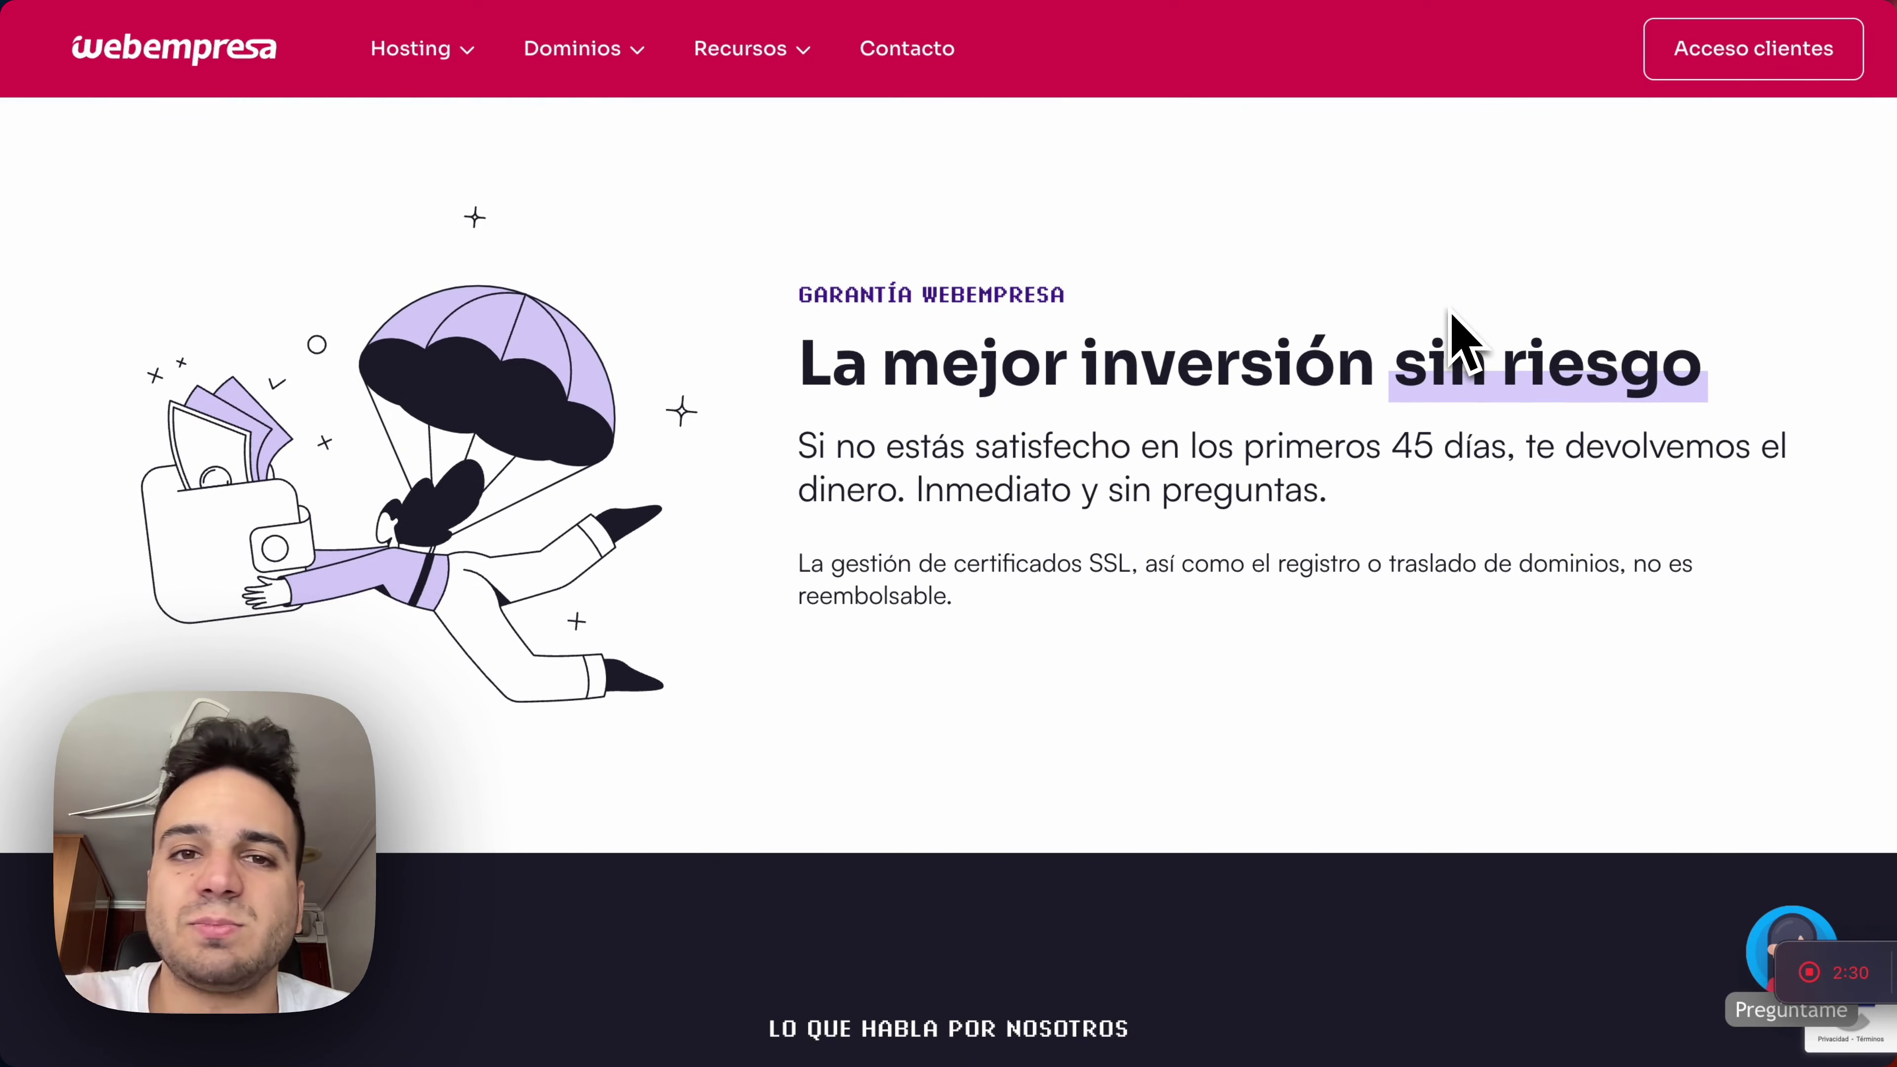
scroll(1450, 312, "down", 12)
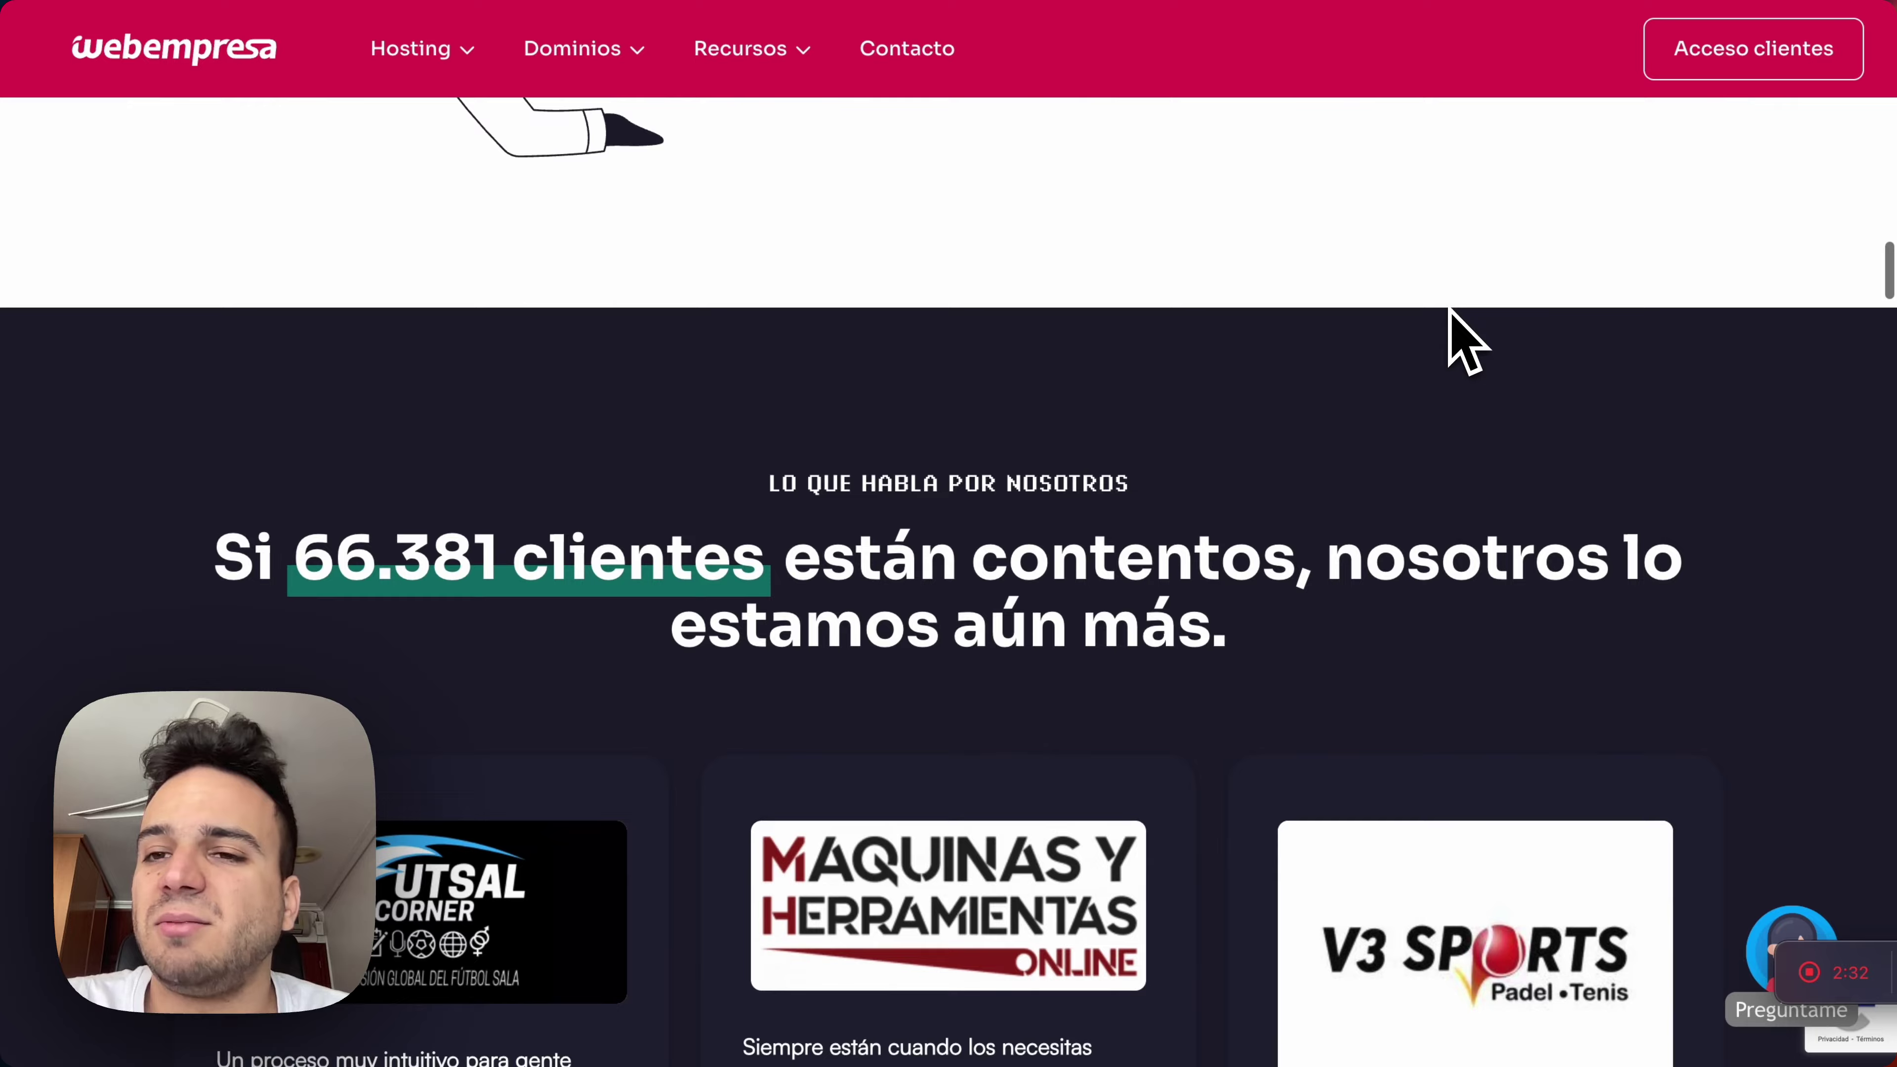
scroll(1460, 340, "down", 18)
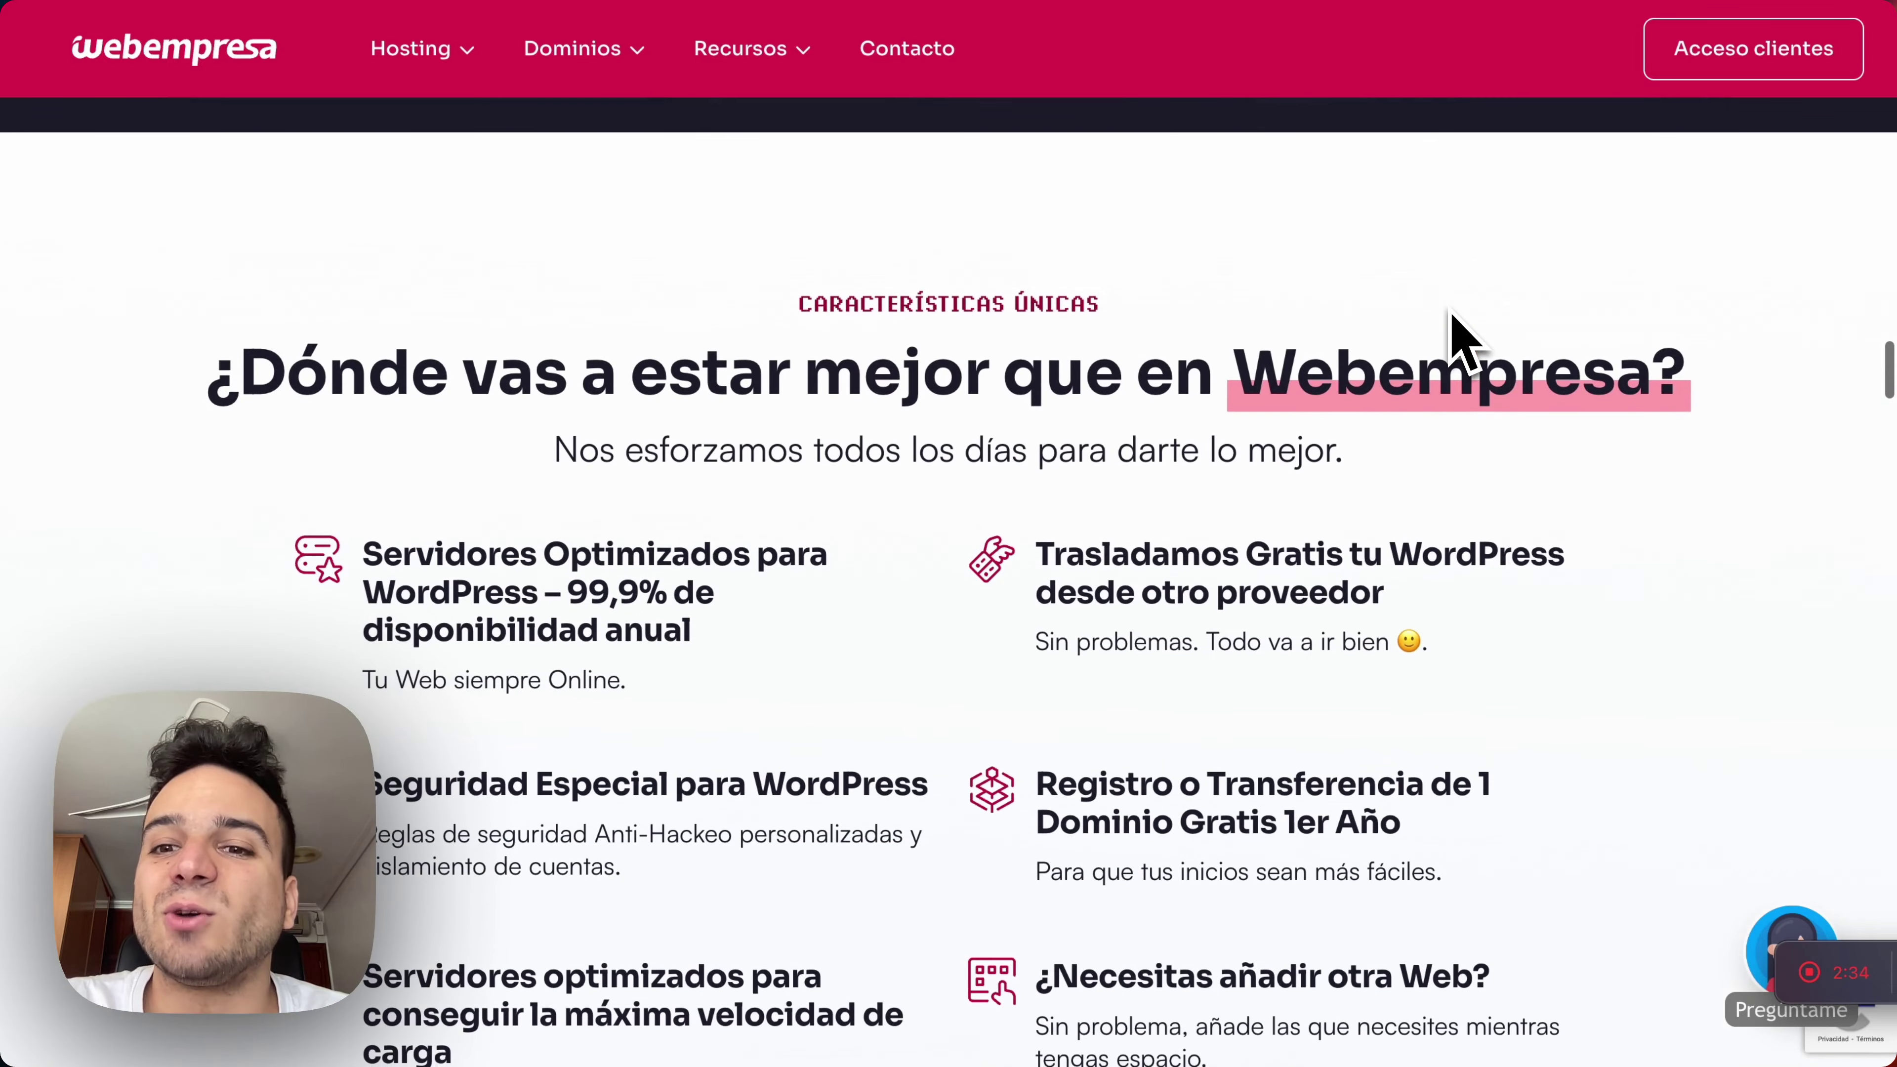
scroll(1460, 339, "down", 3)
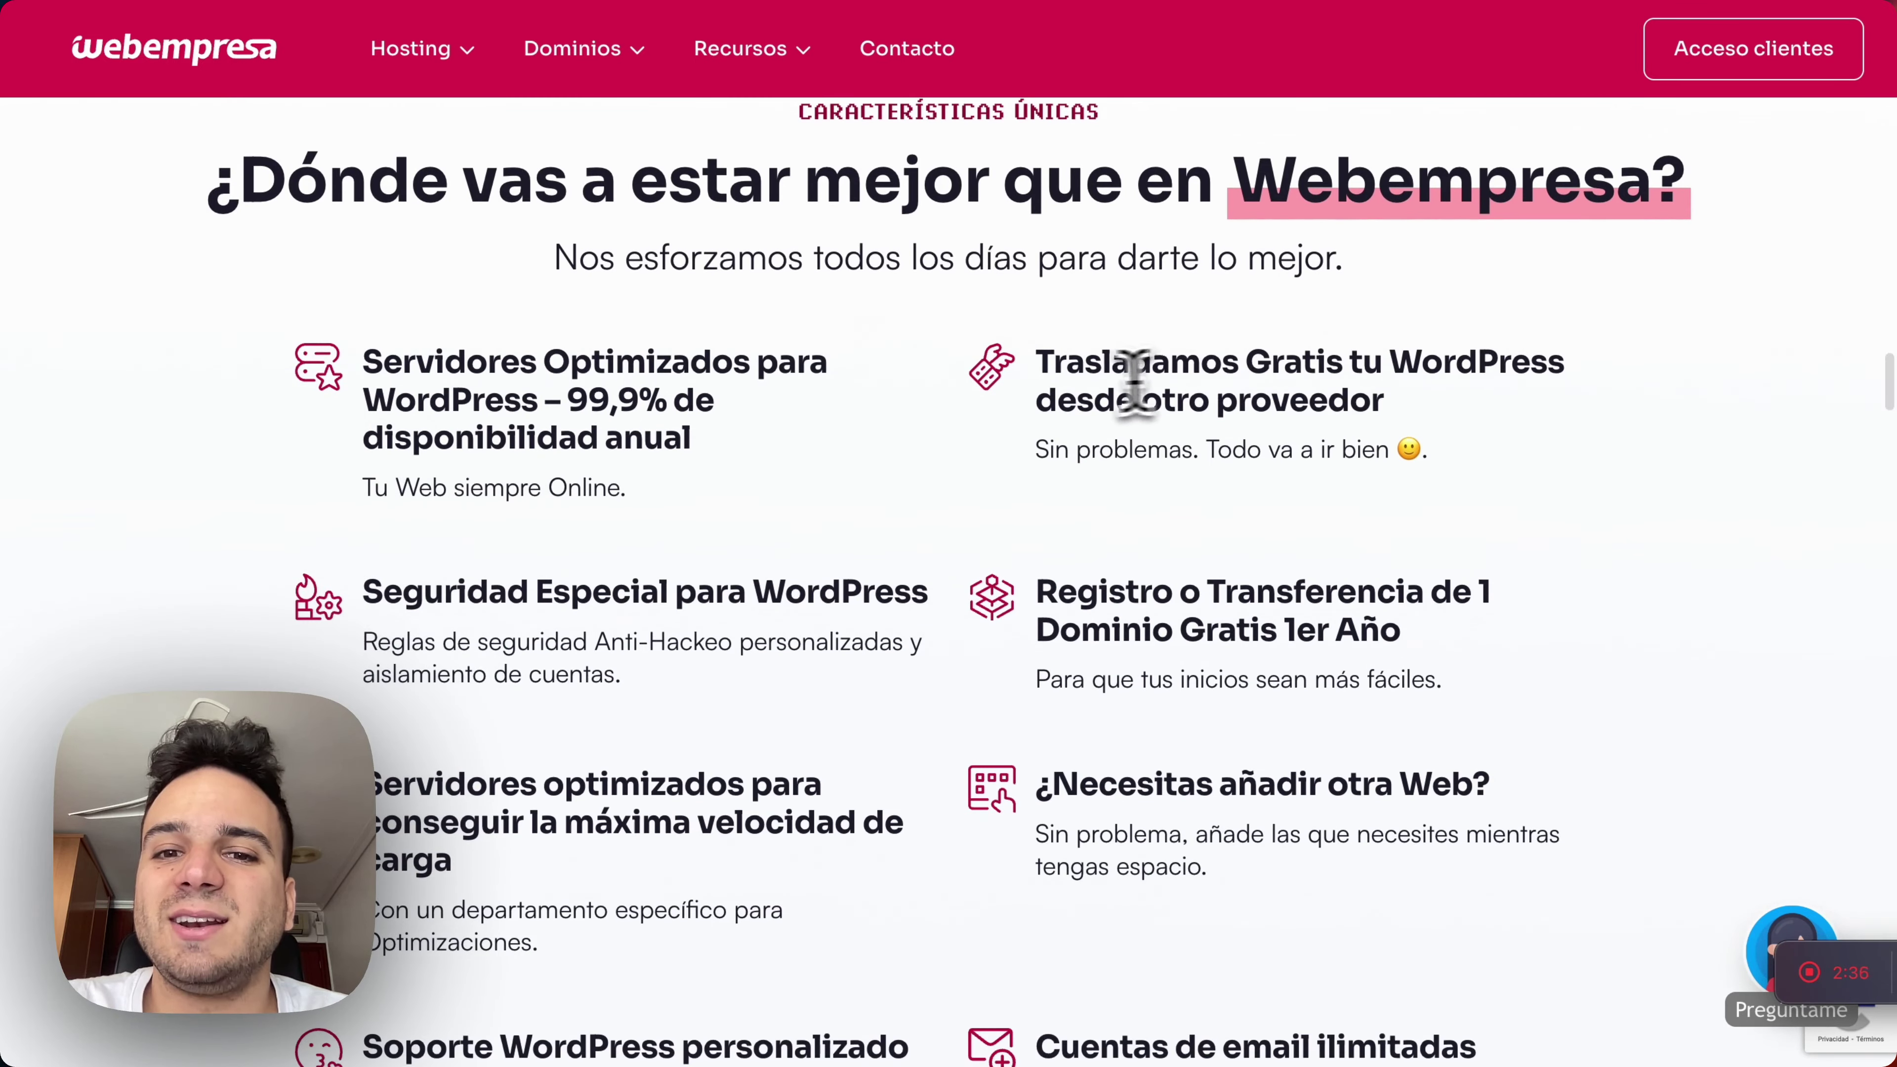
left_click_drag(1034, 363, 1441, 409)
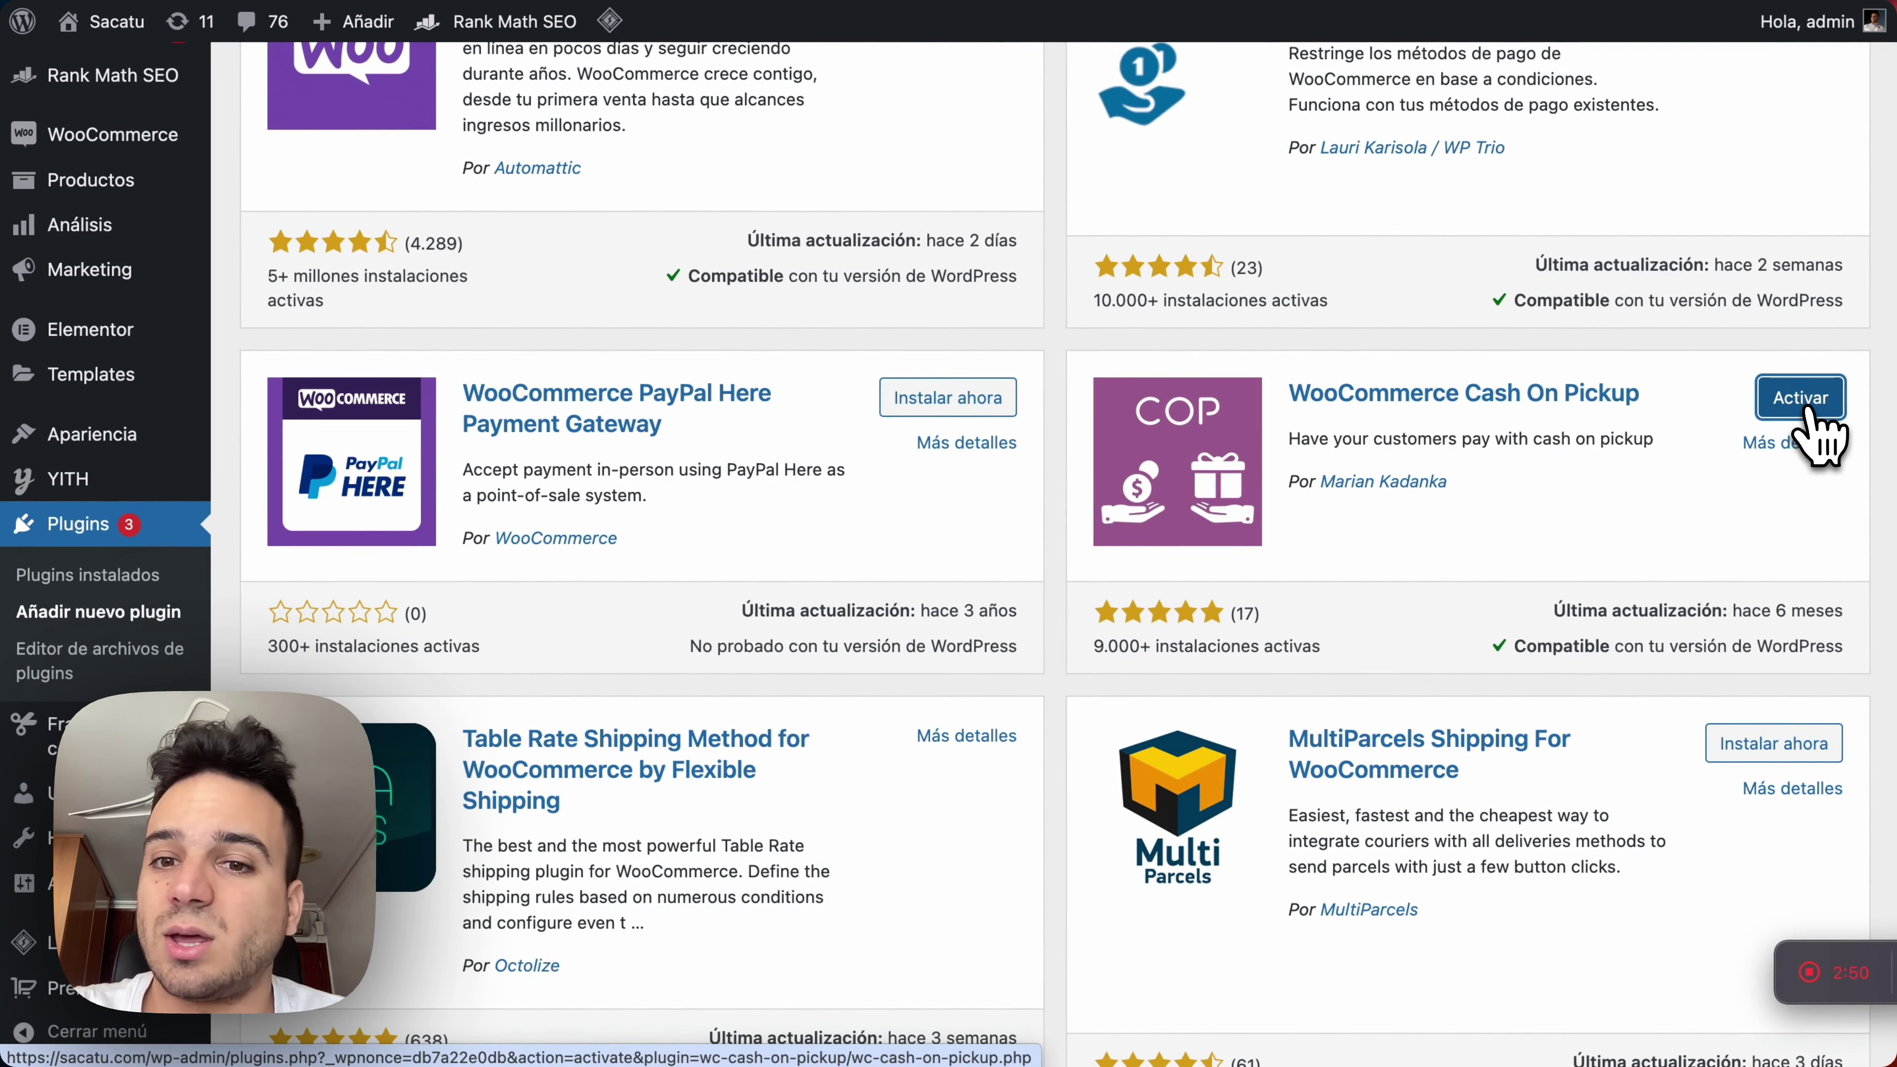
Step: Return to the WordPress admin, activate the WooCommerce Cash On Pickup plugin and open WooCommerce's payment method settings
left_click(1805, 410)
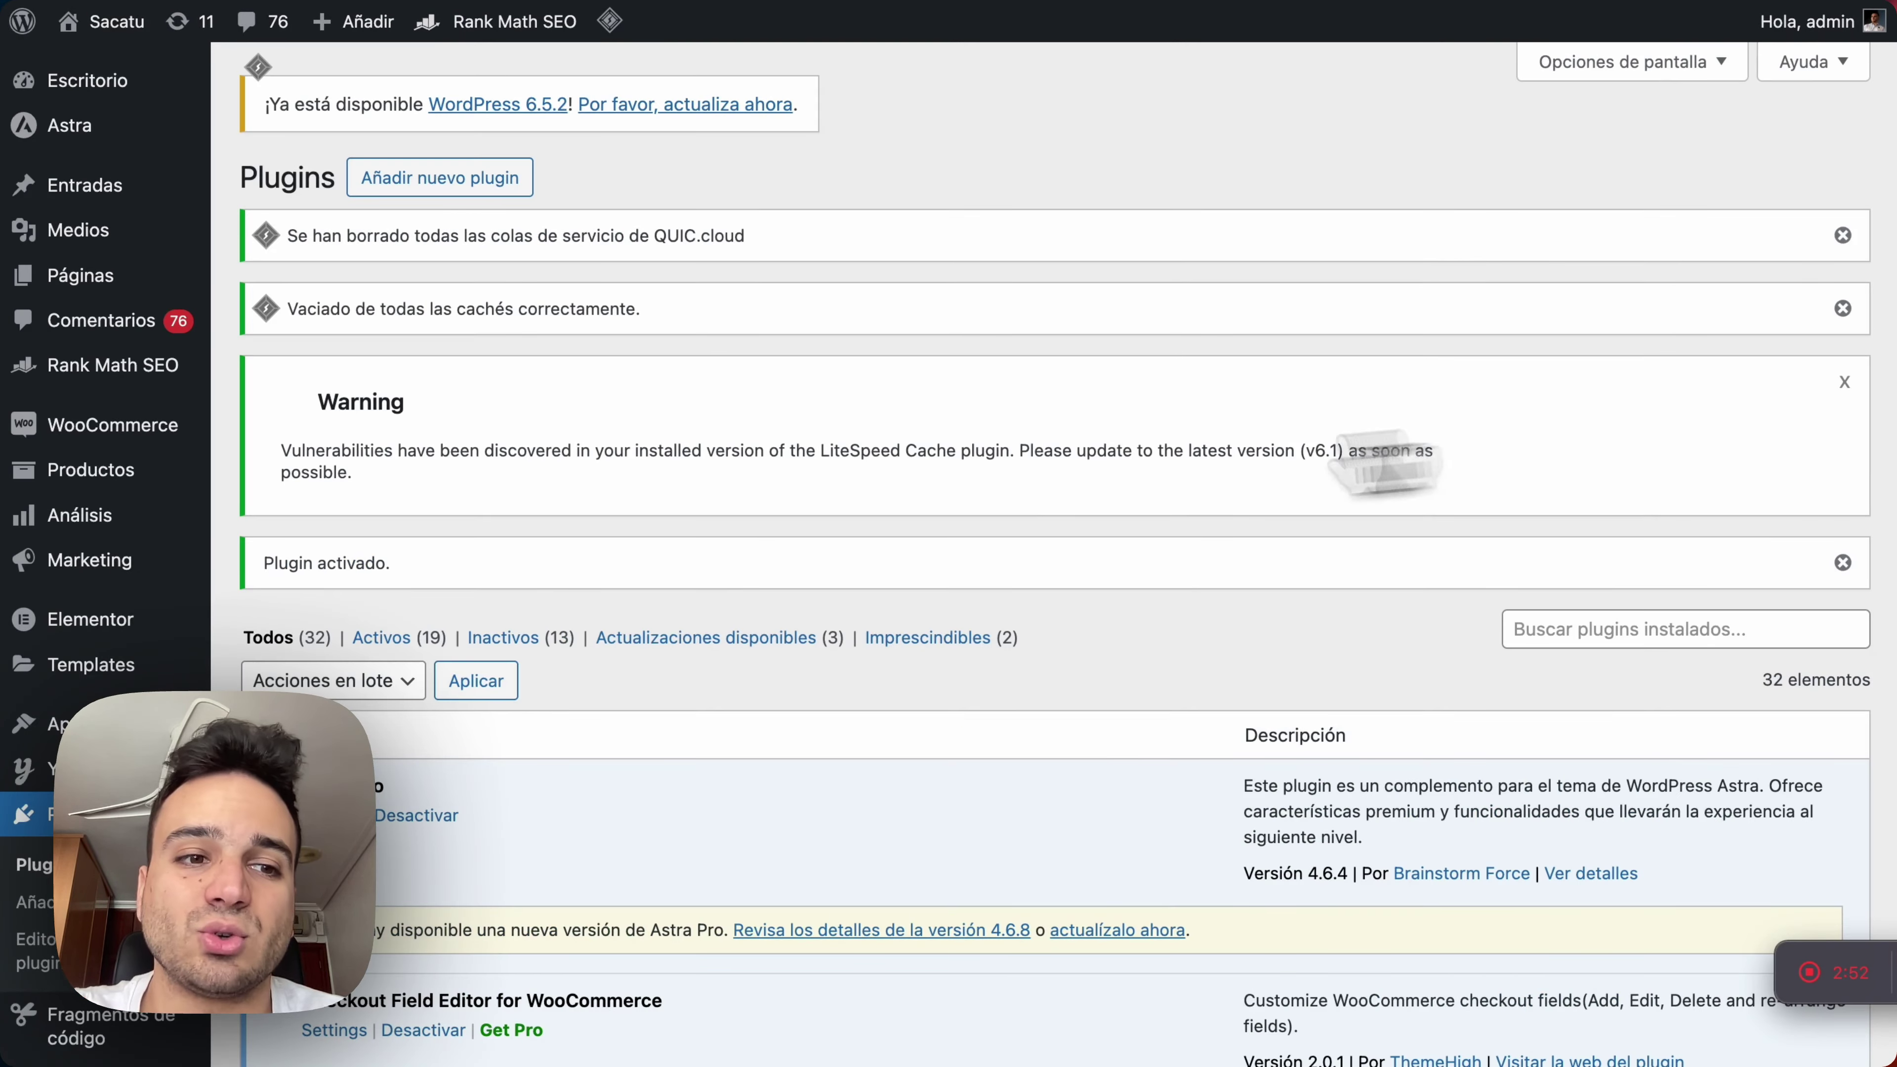
mouse_move(119, 433)
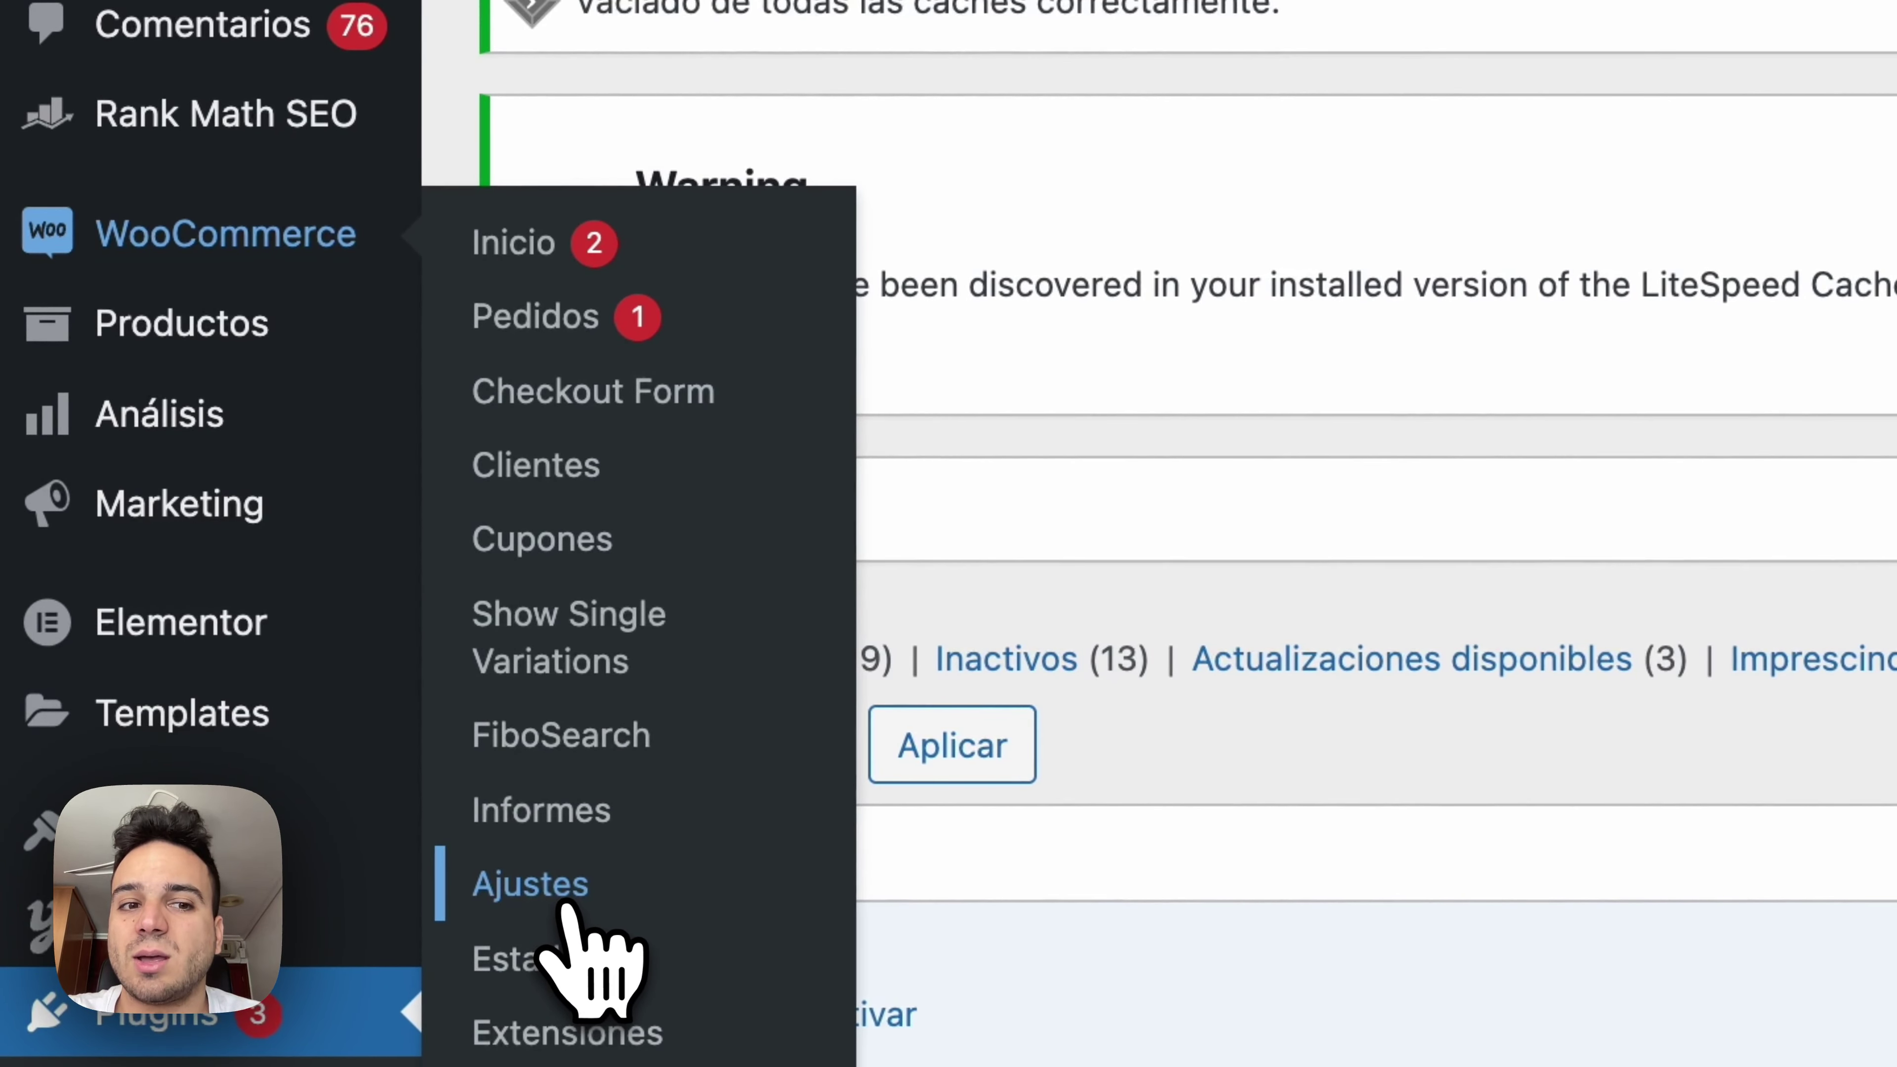
left_click(565, 906)
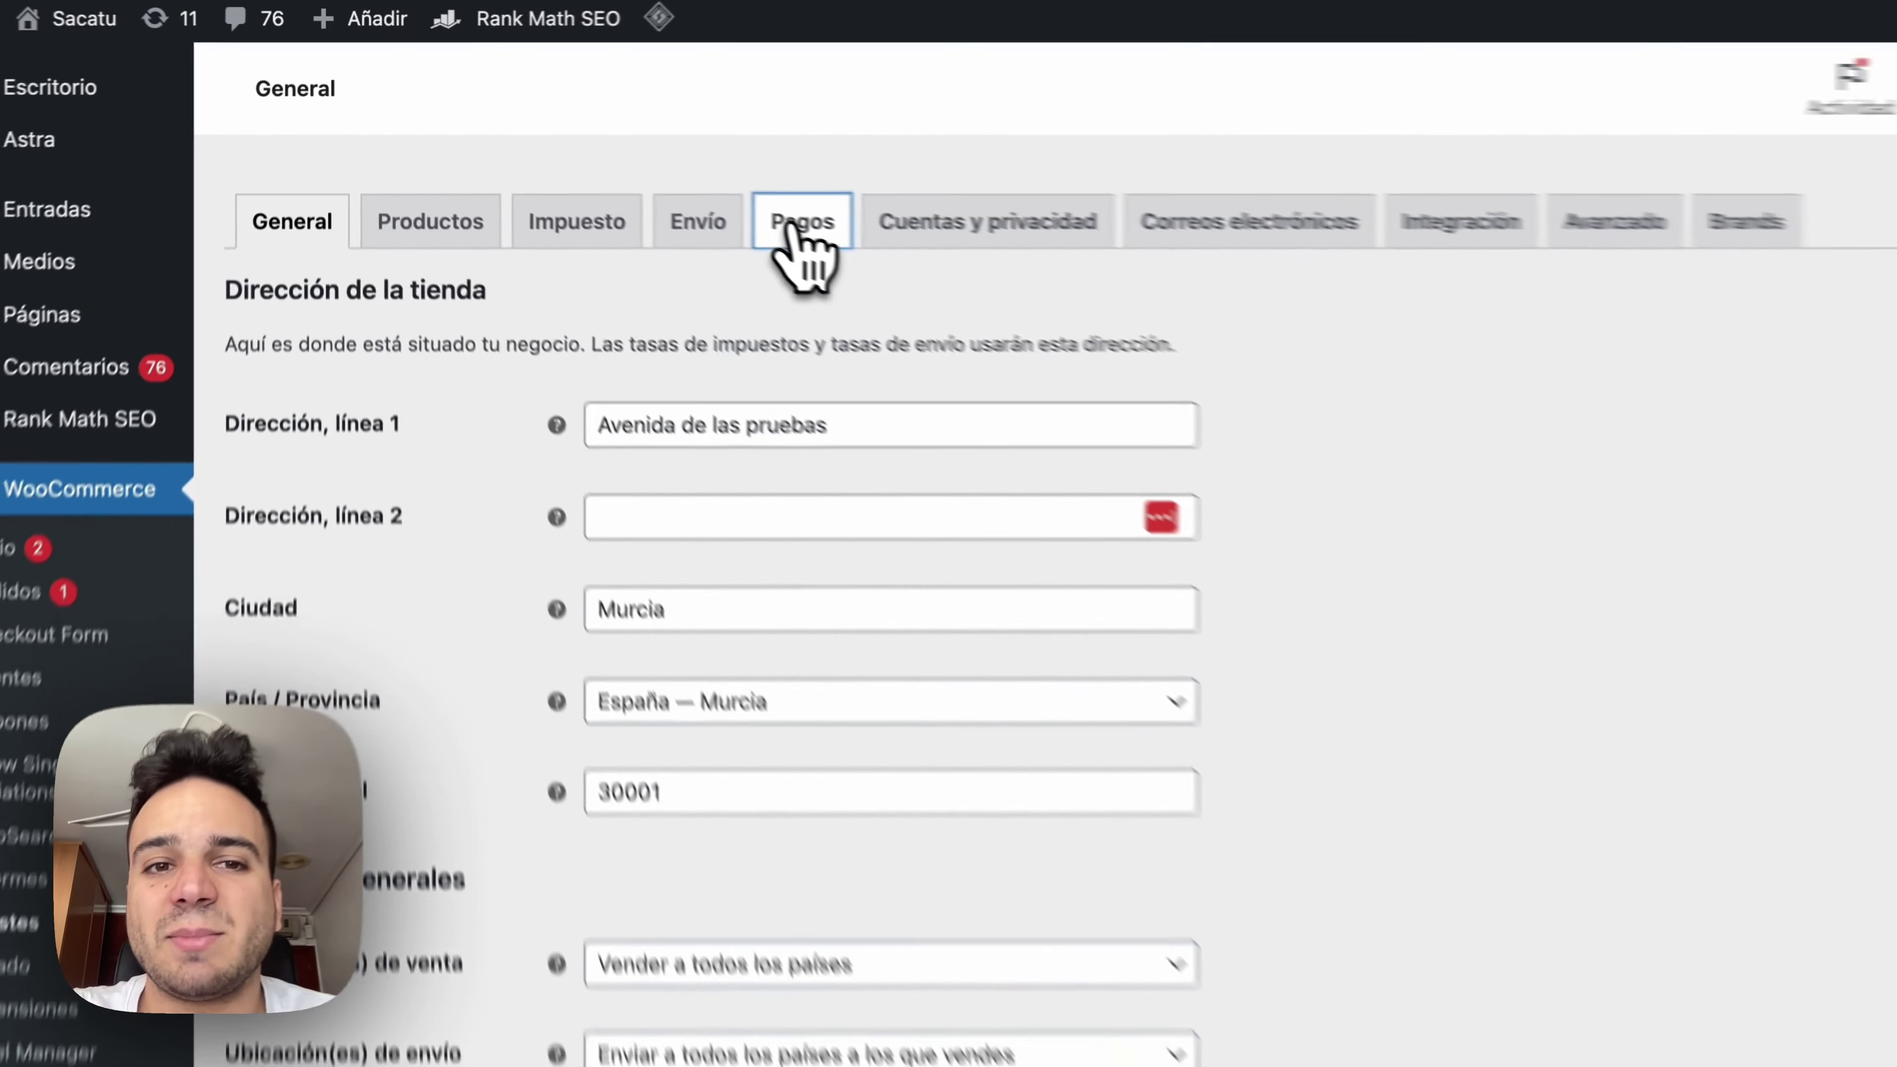
left_click(1128, 363)
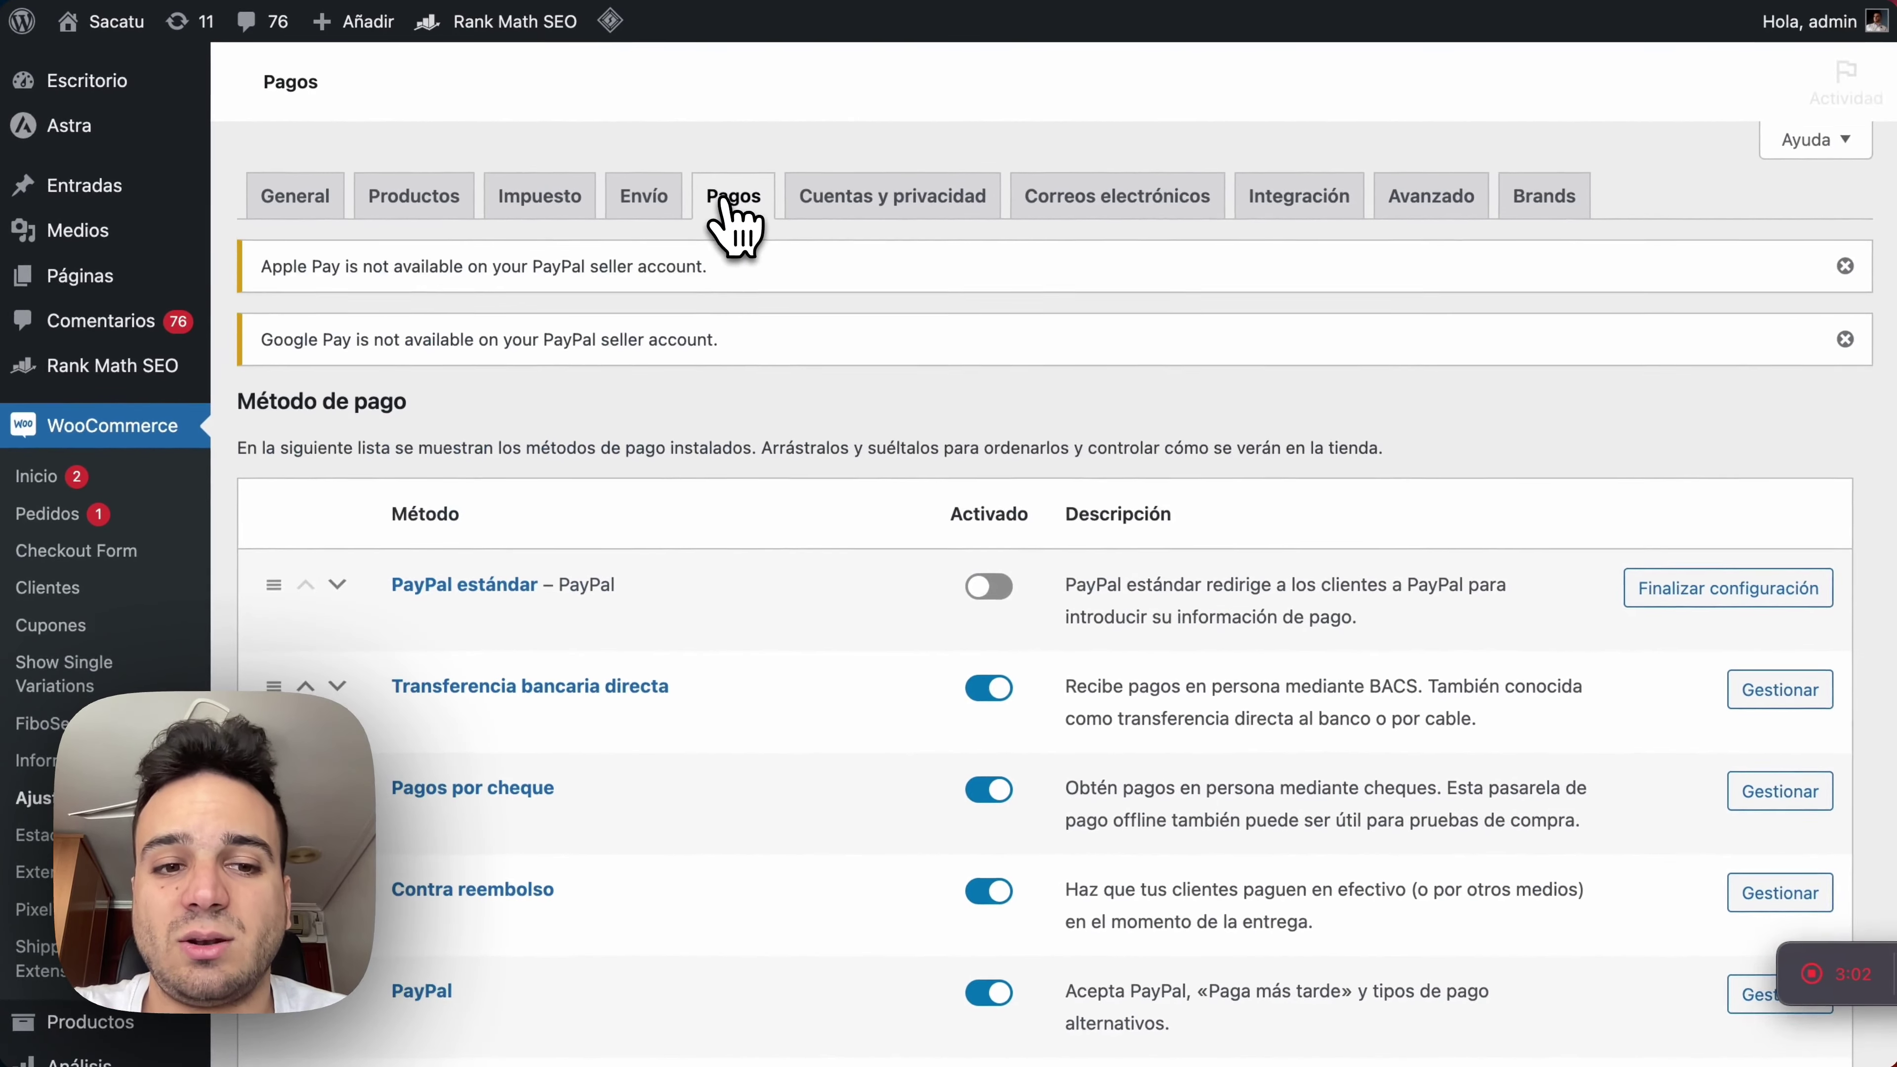
Step: Move the Cash on pickup payment method directly below Transferencia bancaria directa and save the changes
scroll(1033, 538, "down", 3)
scroll(732, 220, "down", 2)
scroll(454, 635, "down", 1)
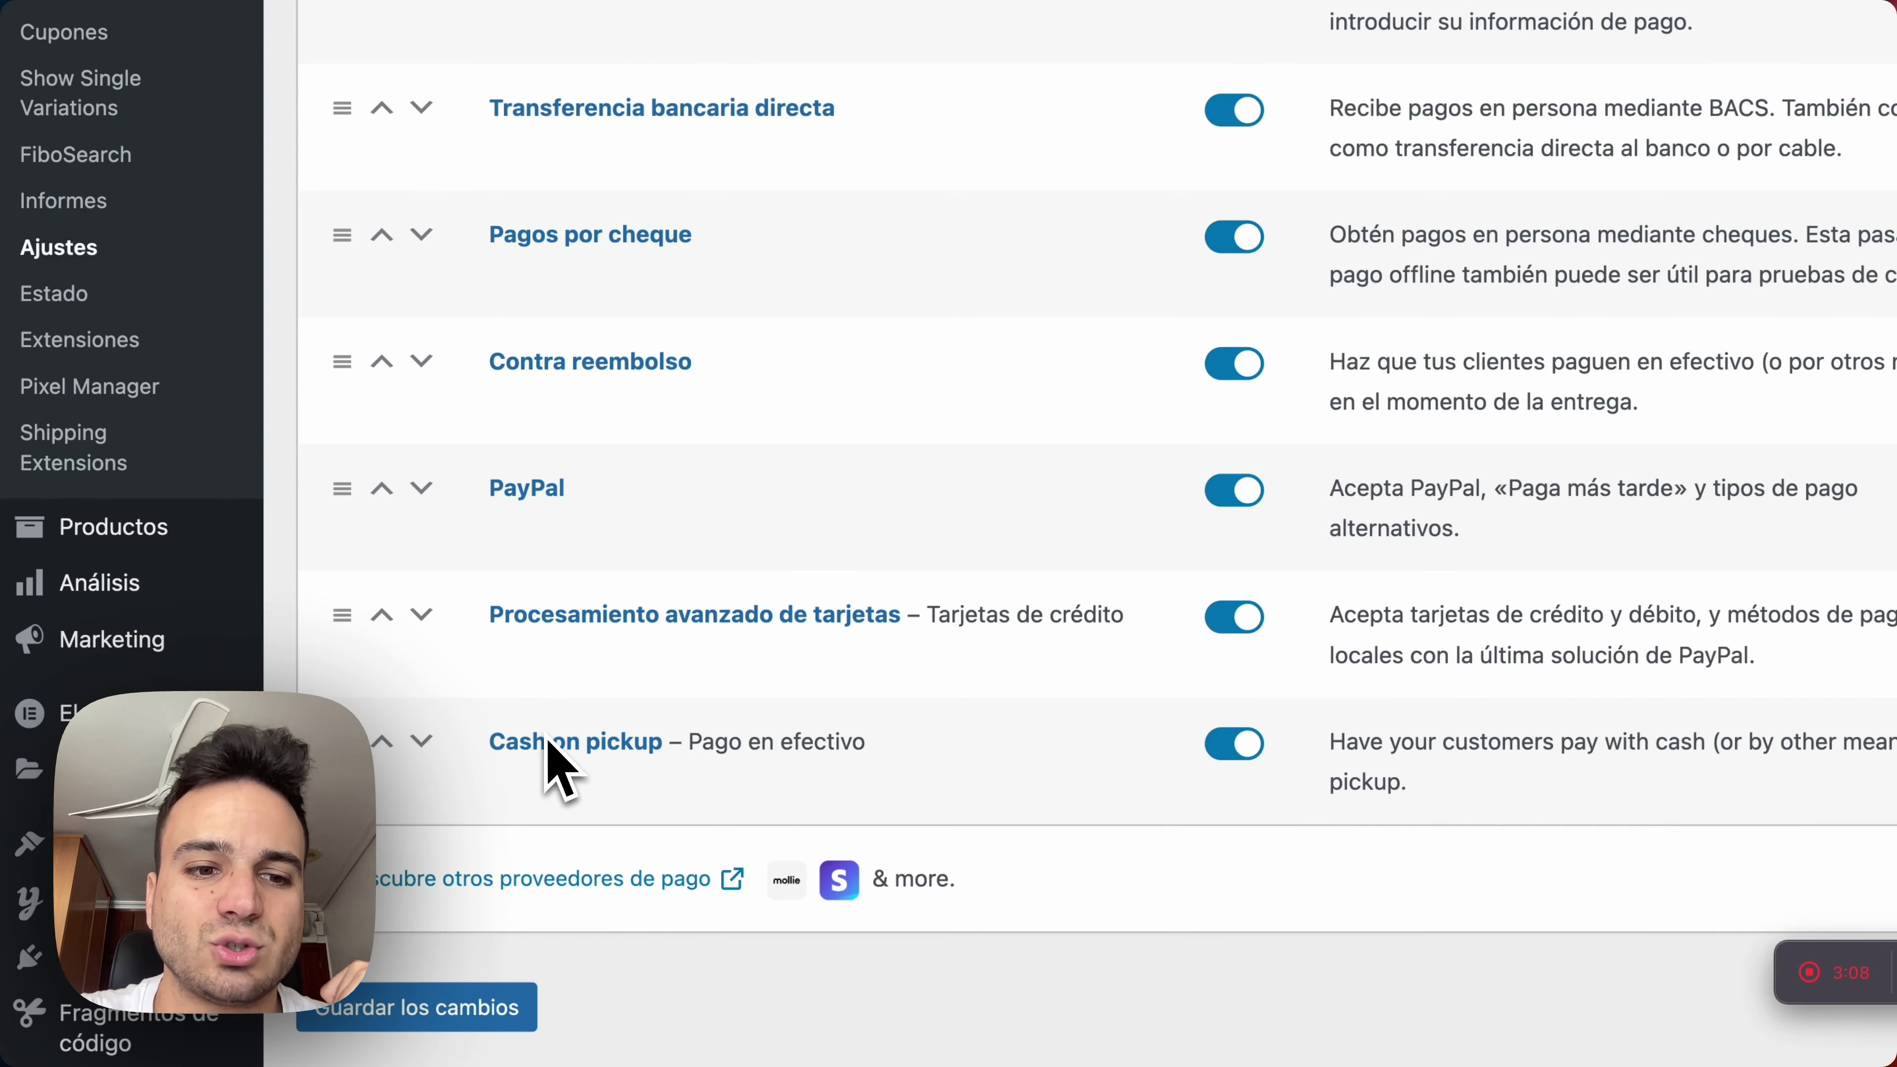
left_click_drag(276, 759, 309, 317)
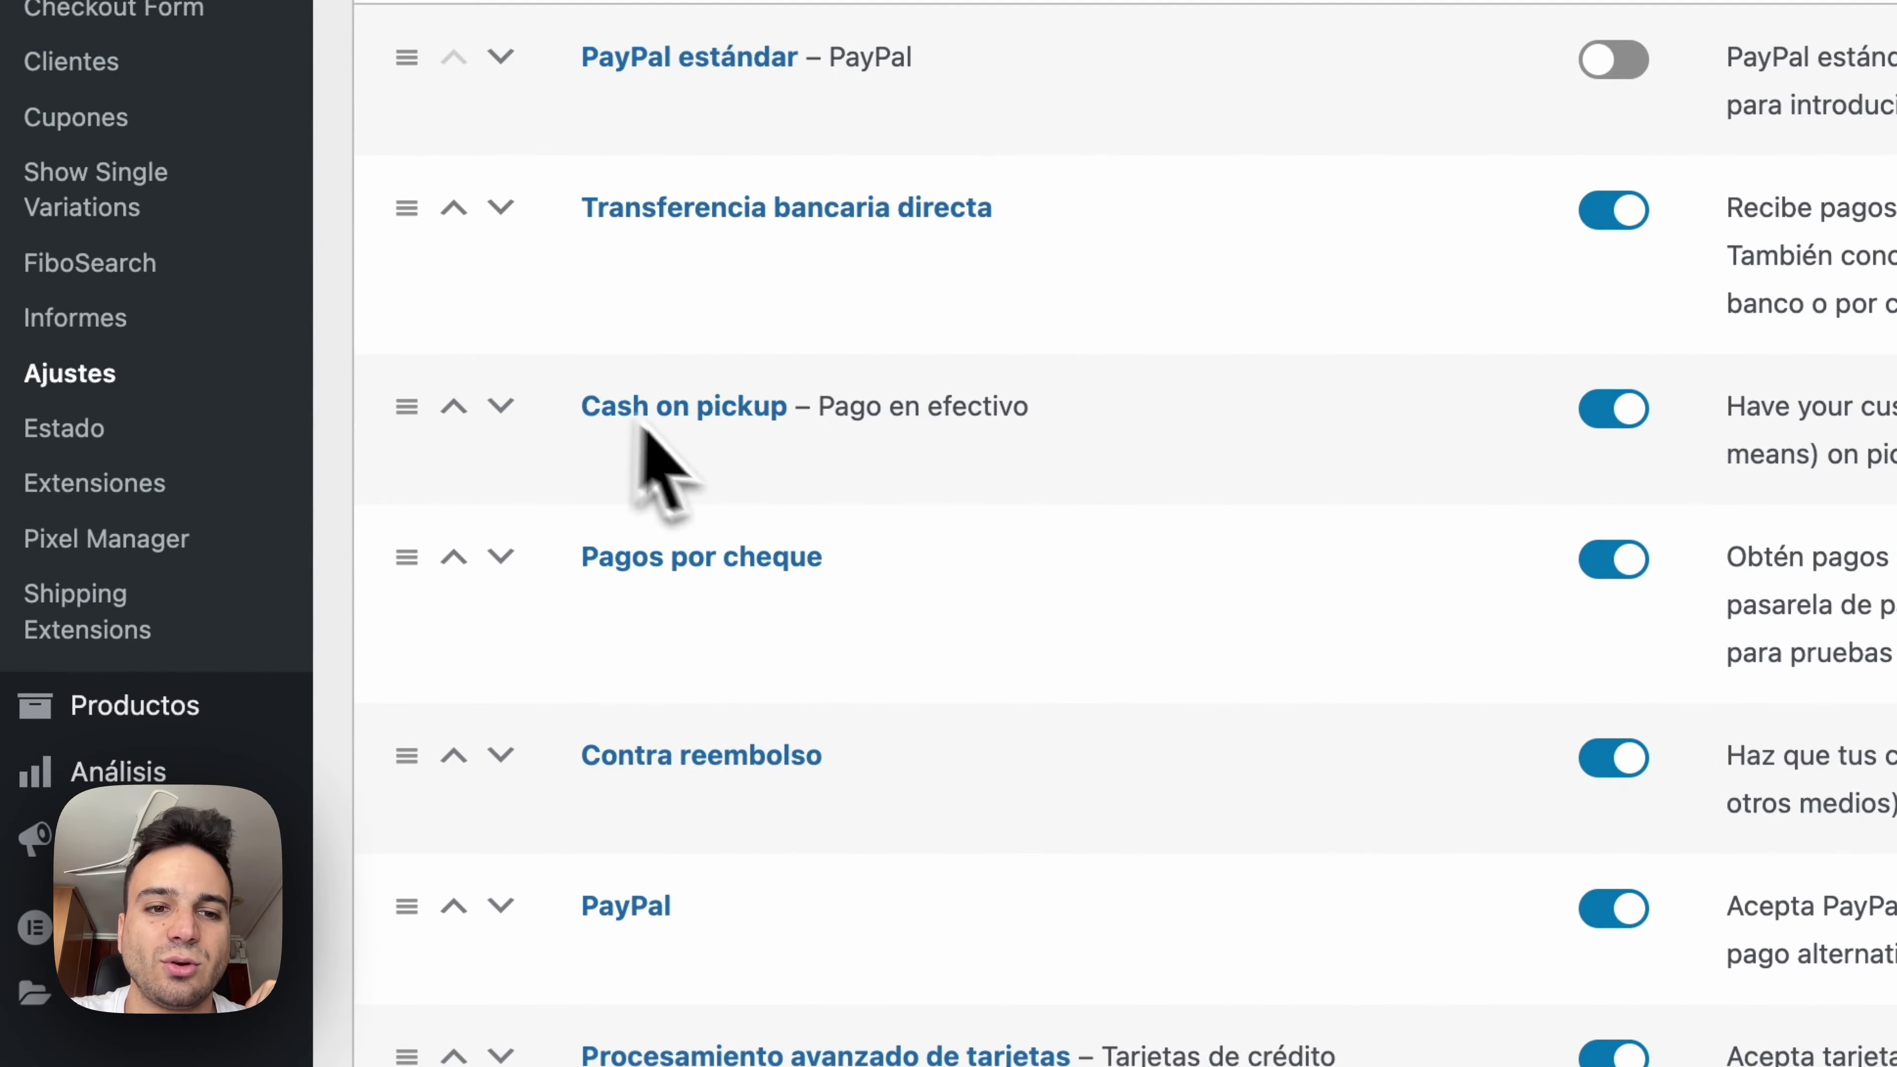
scroll(817, 523, "down", 5)
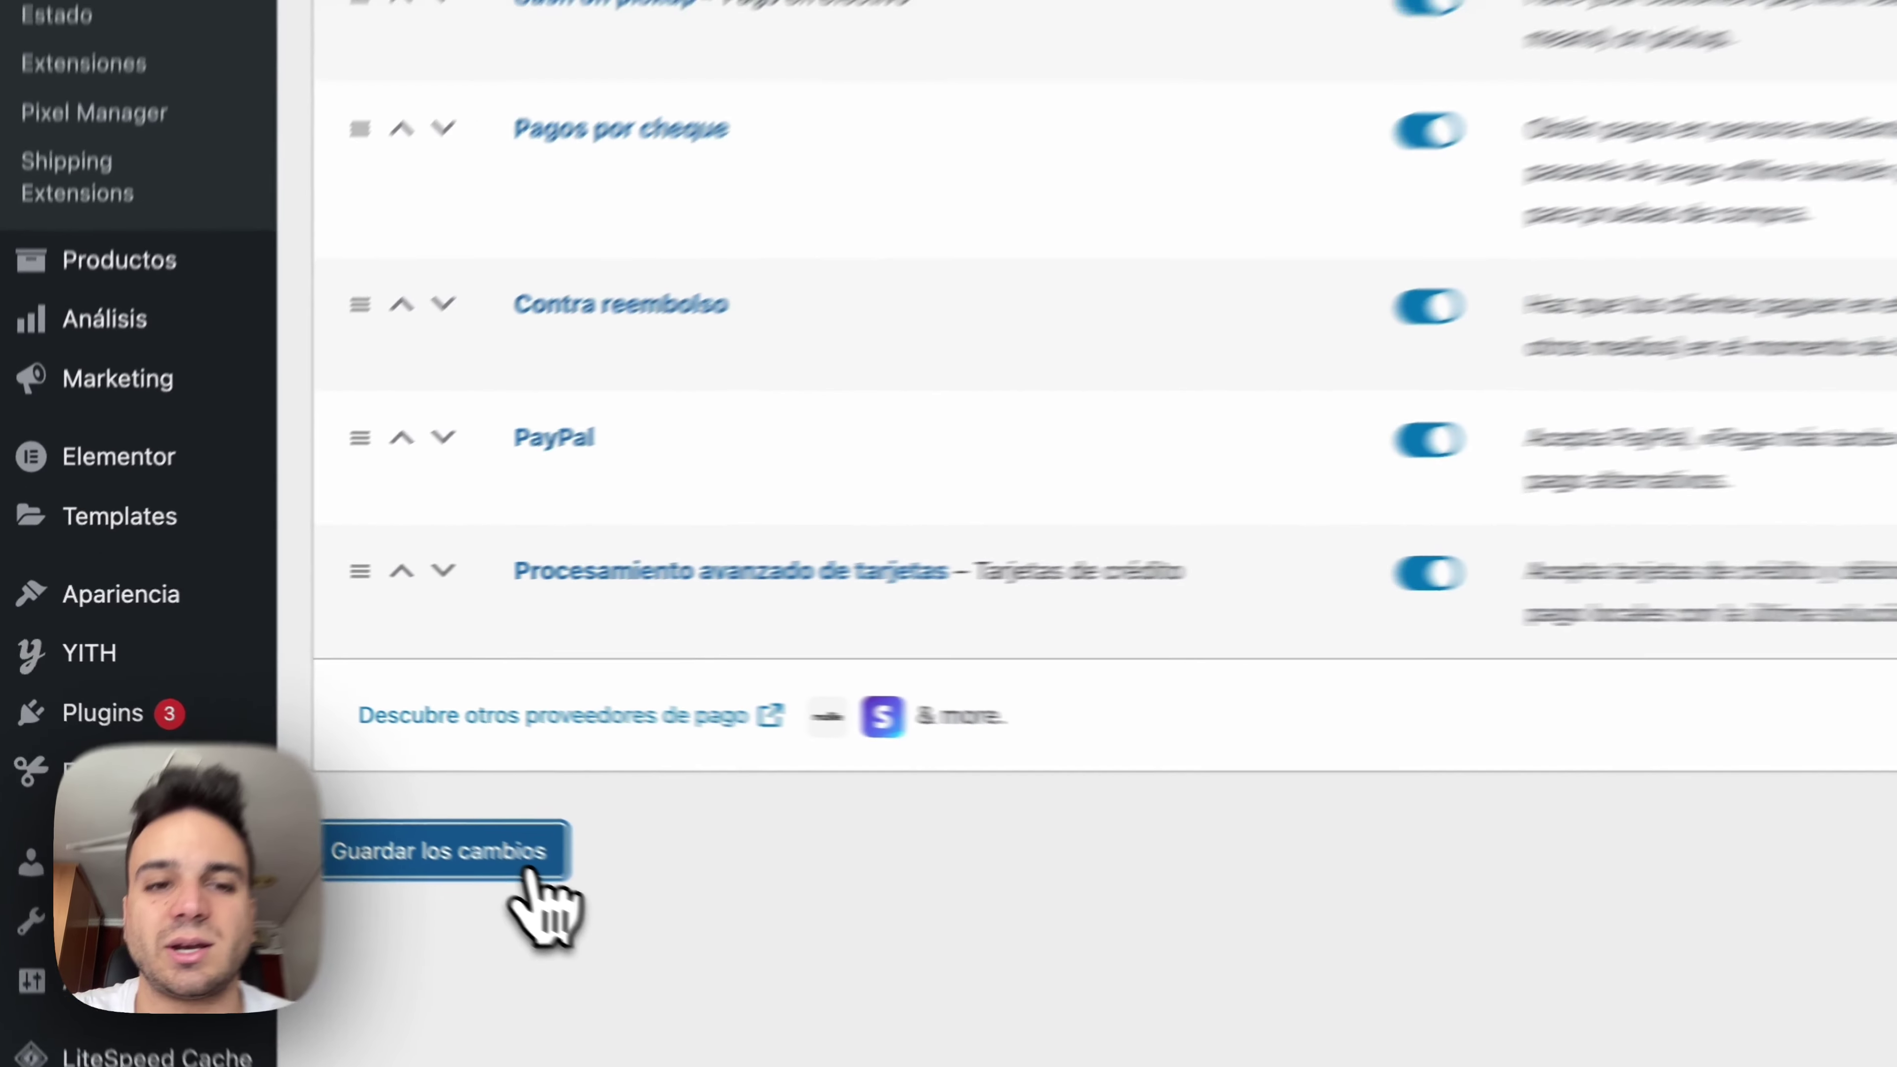
left_click(597, 902)
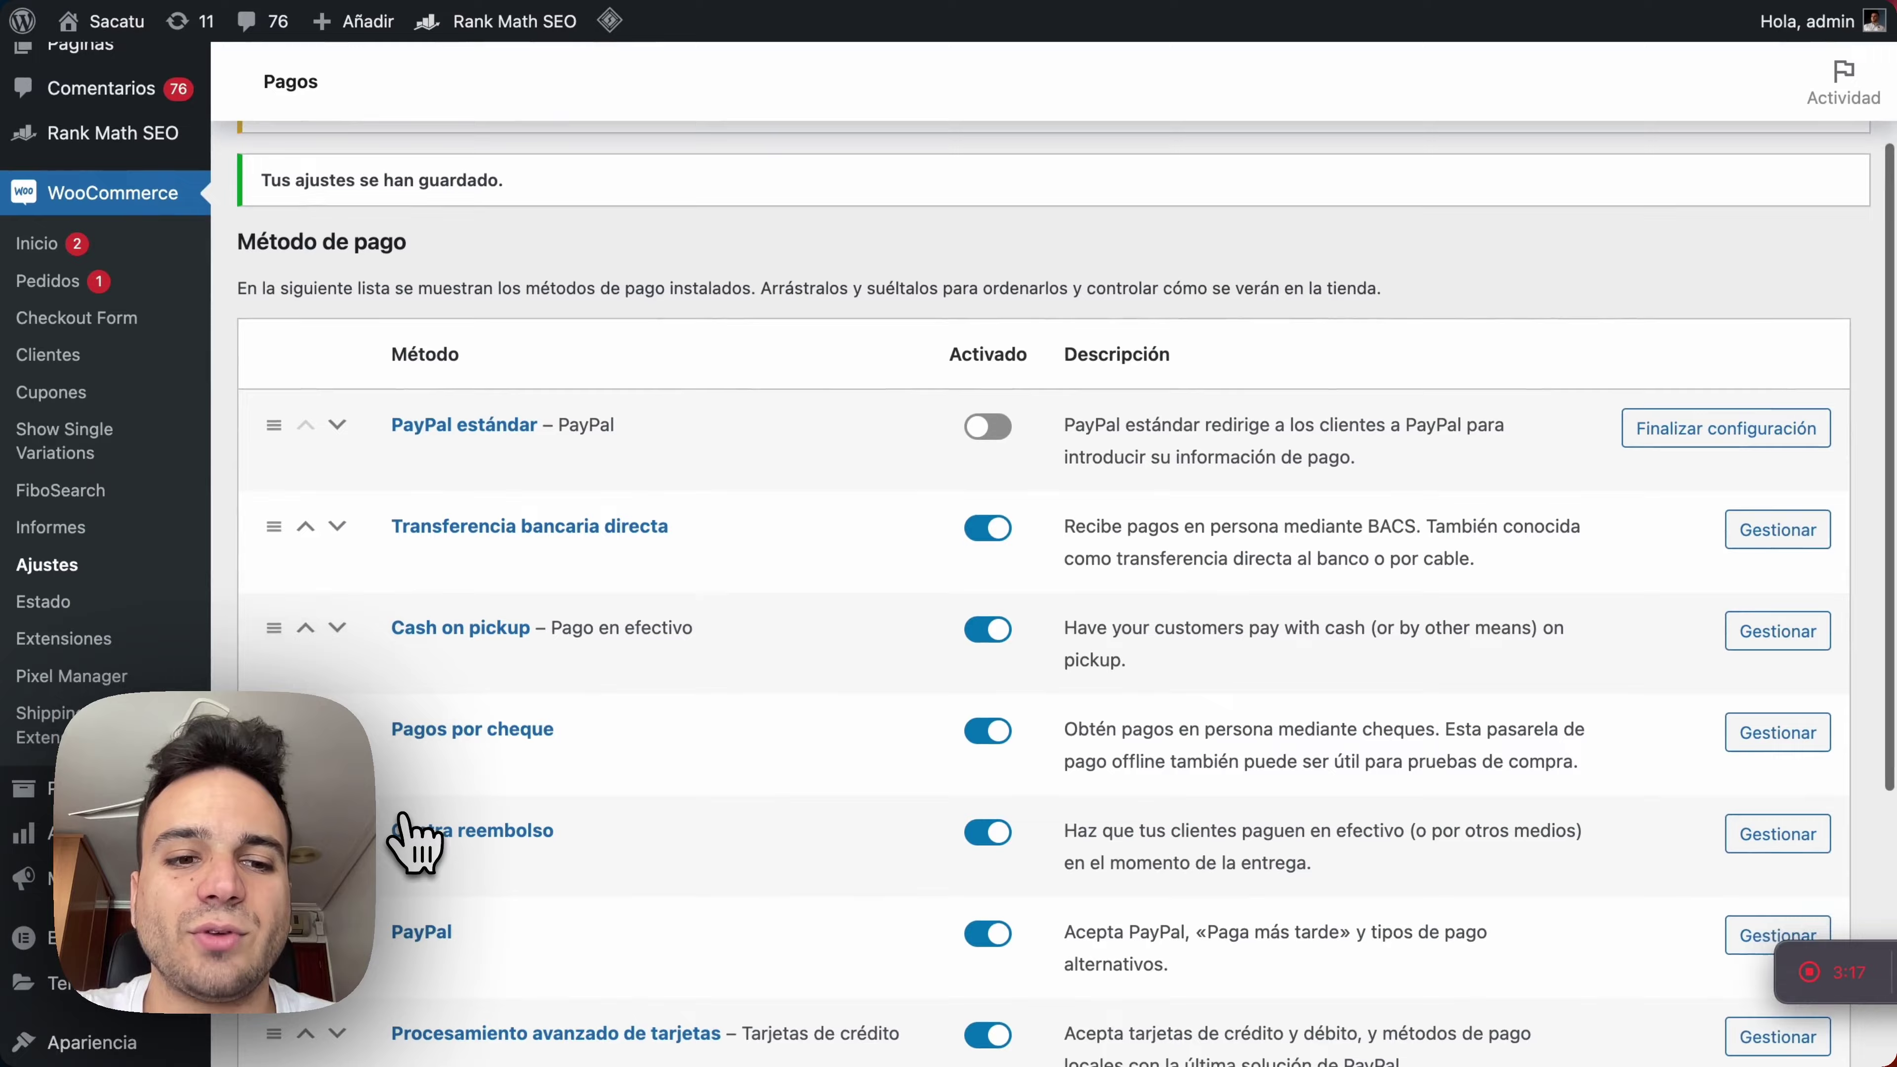
Step: Open the Cash on pickup method's configuration and check its heading and activation setting
scroll(407, 829, "down", 1)
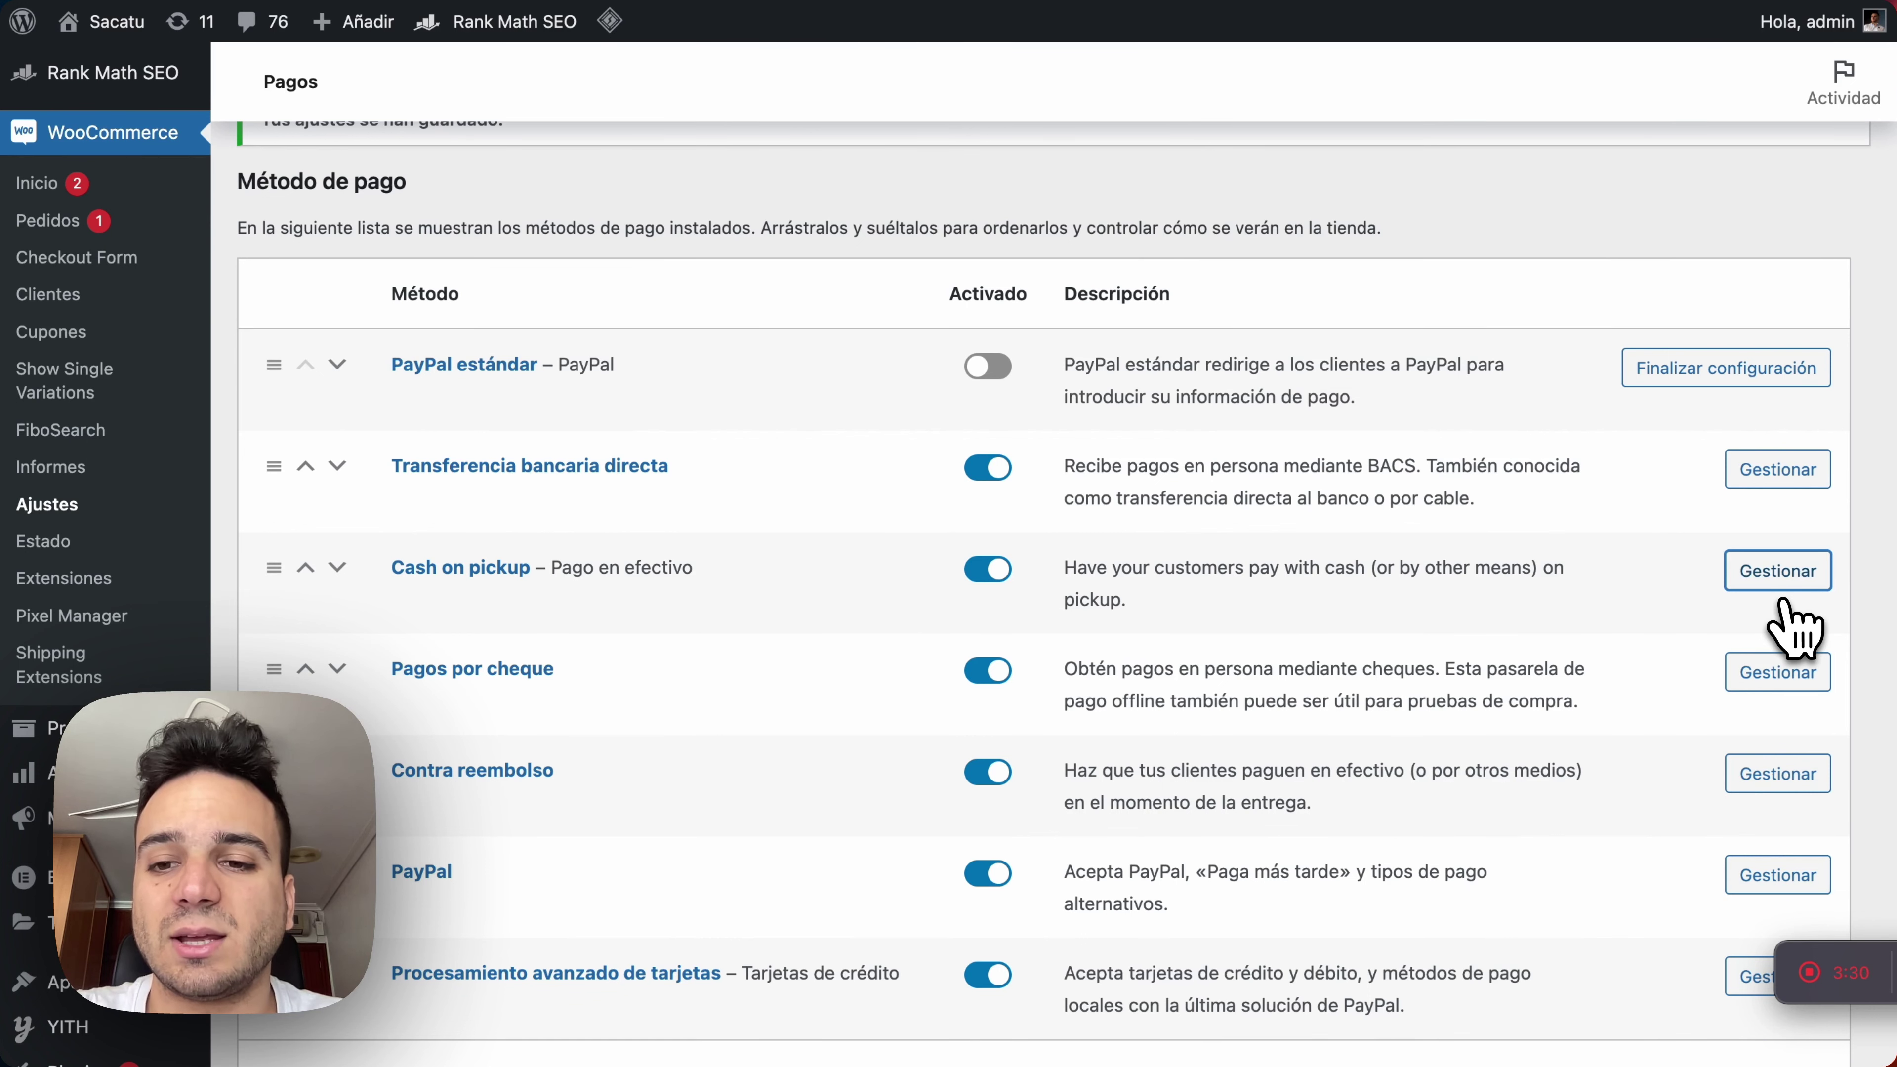
left_click(1781, 590)
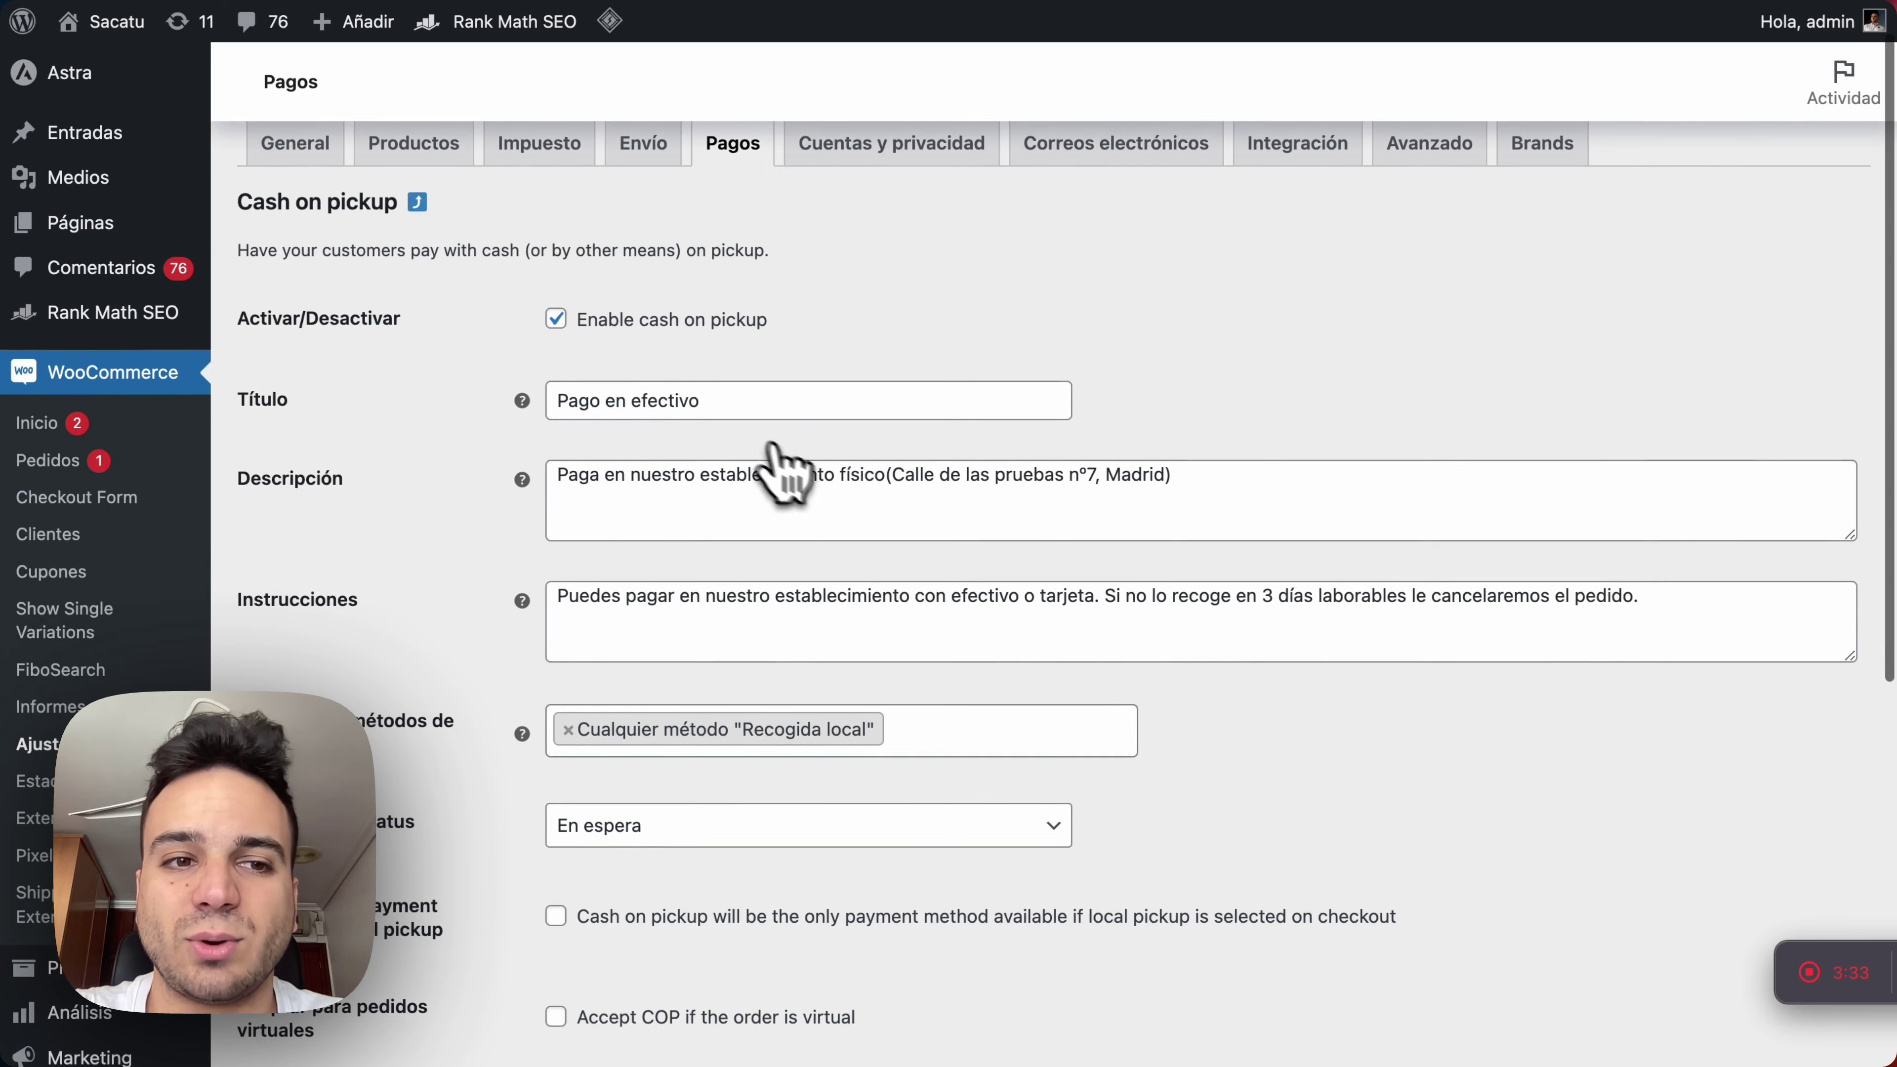
scroll(478, 340, "down", 1)
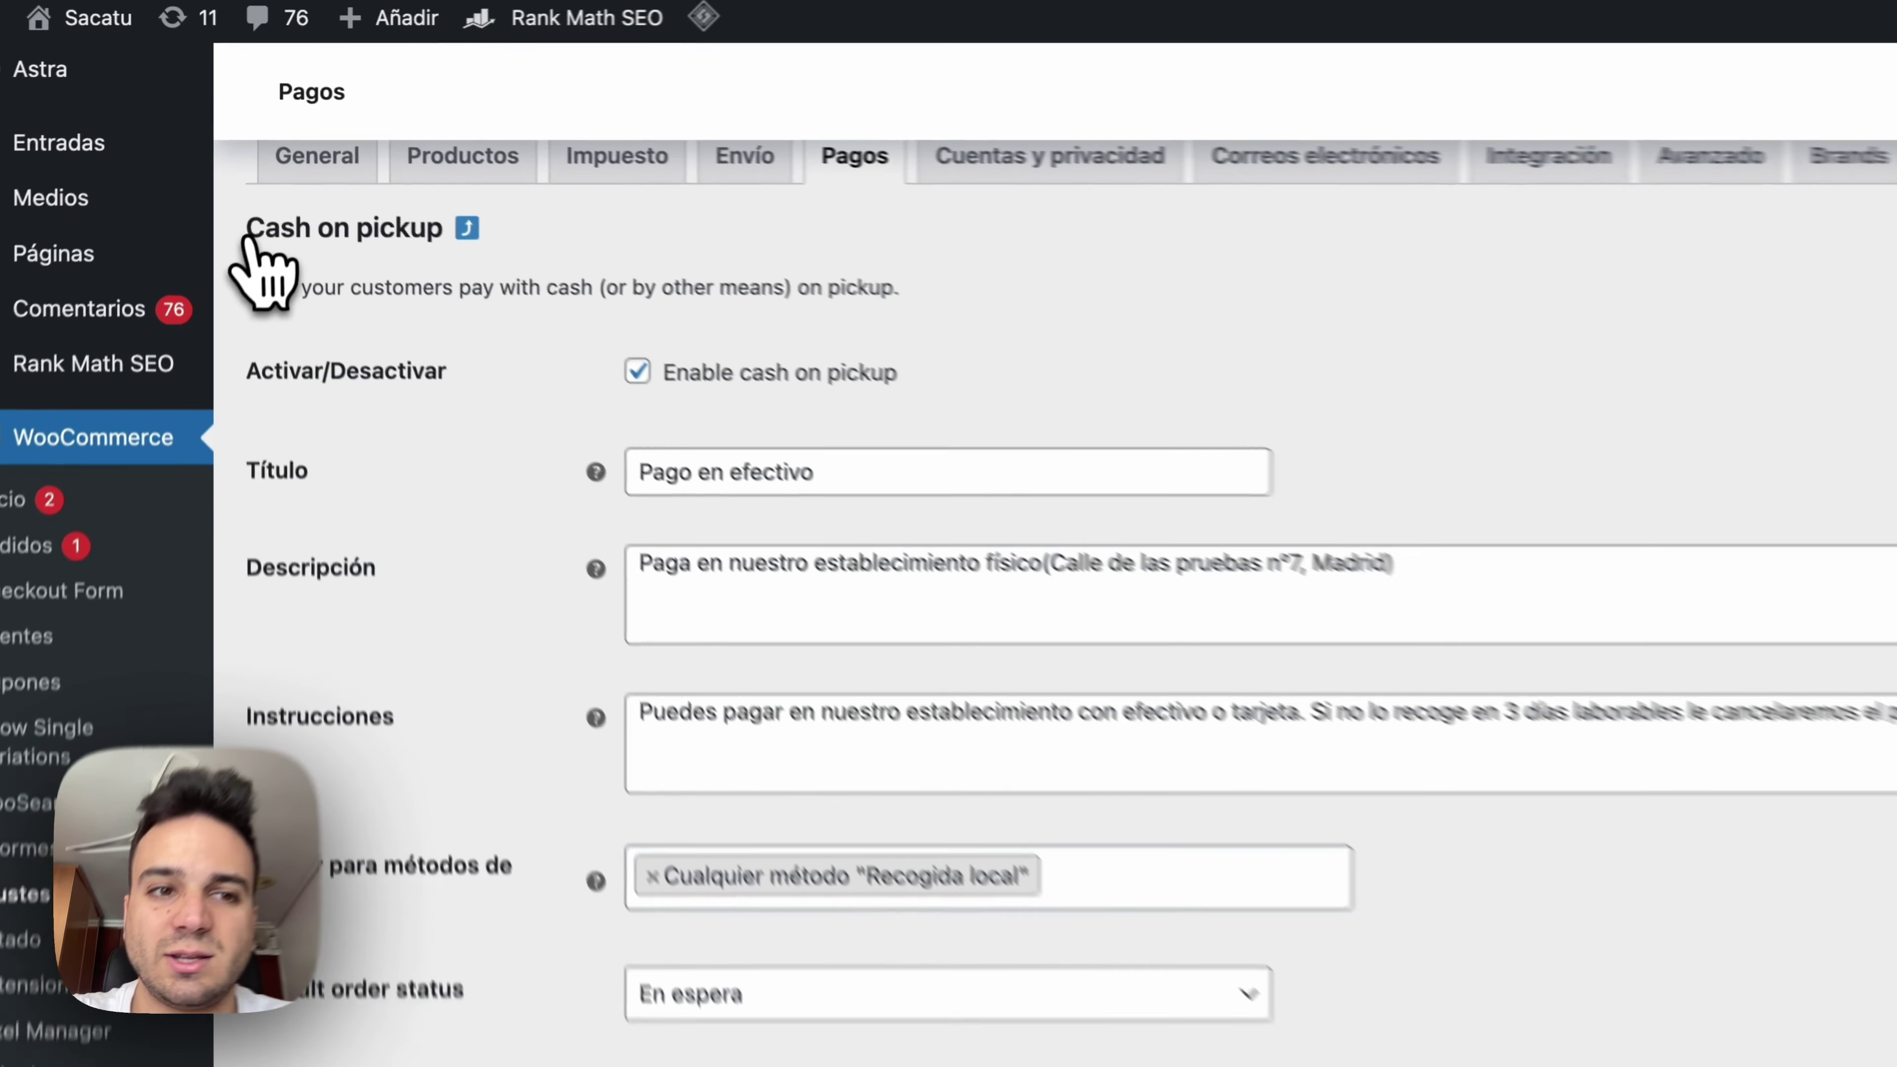
left_click_drag(235, 186, 762, 390)
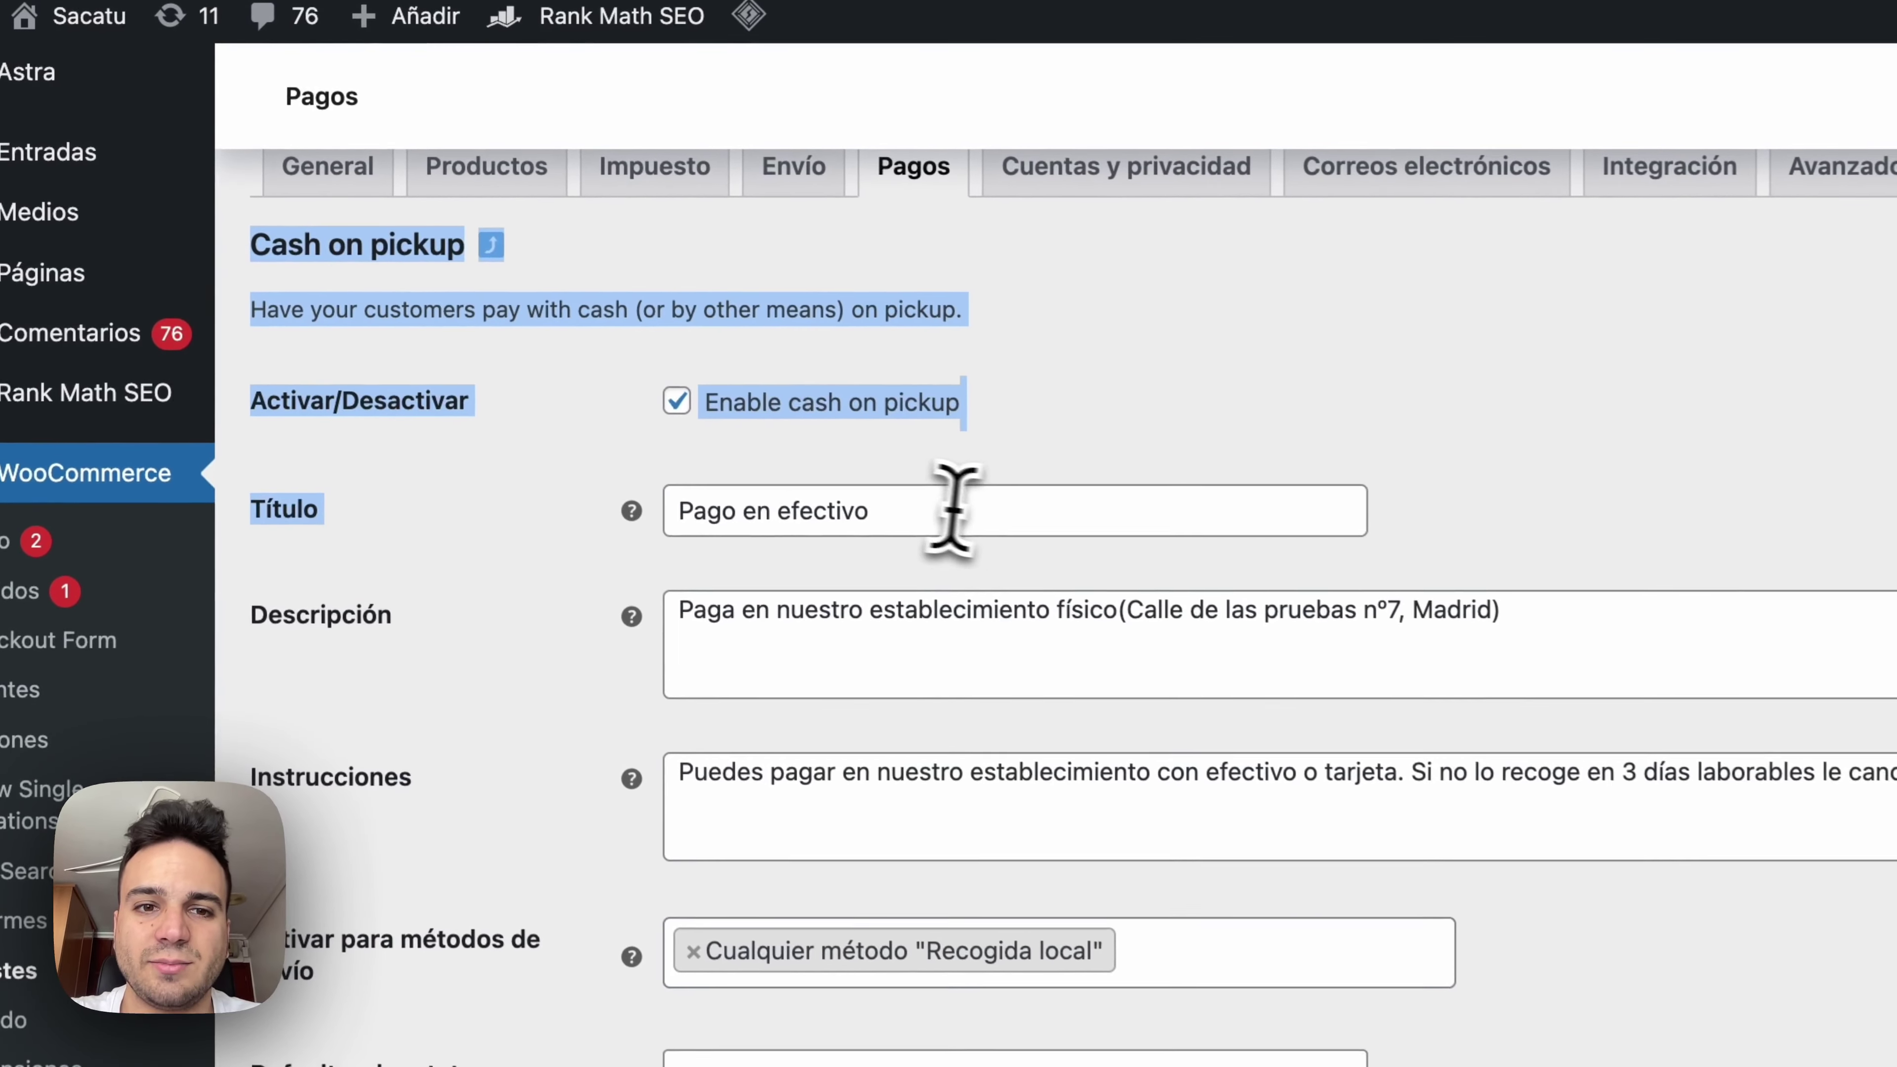
left_click(1004, 454)
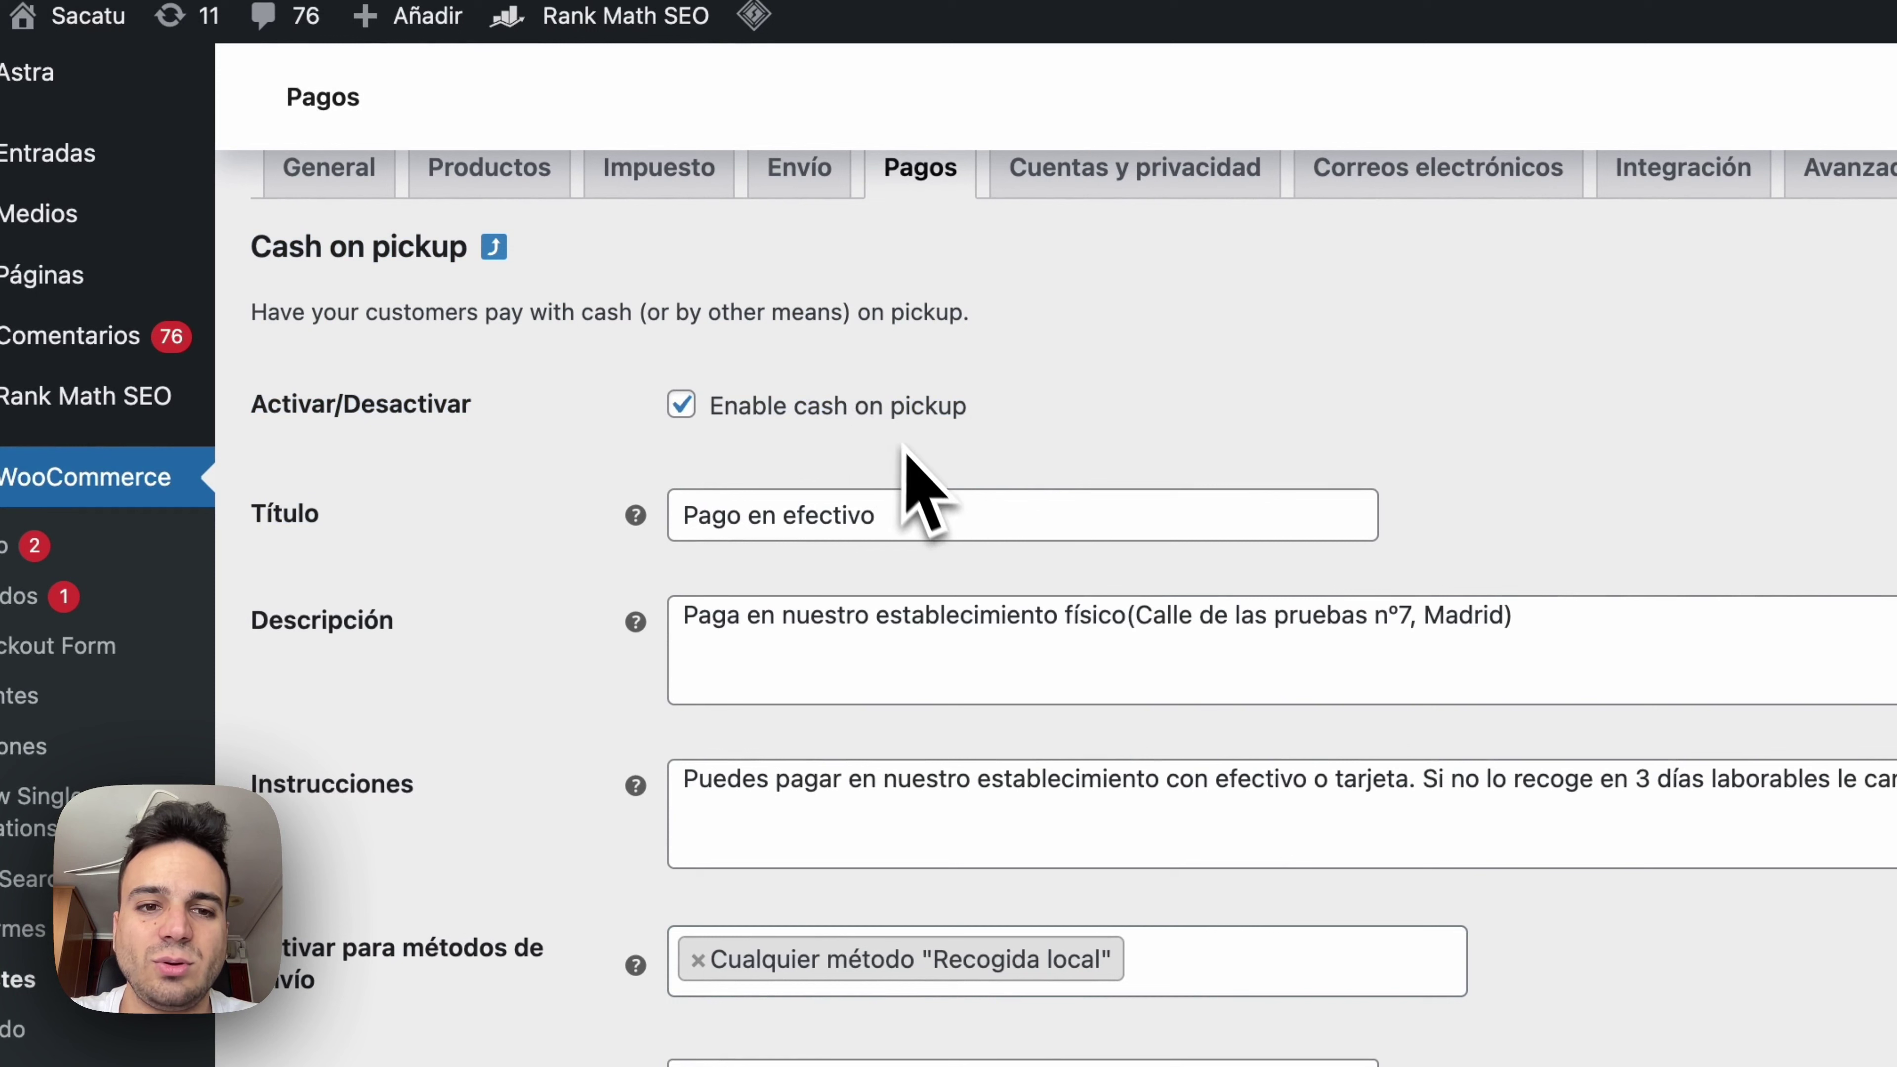
Step: Change the Cash on pickup payment method's title to "Pago en el local"
left_click(790, 515)
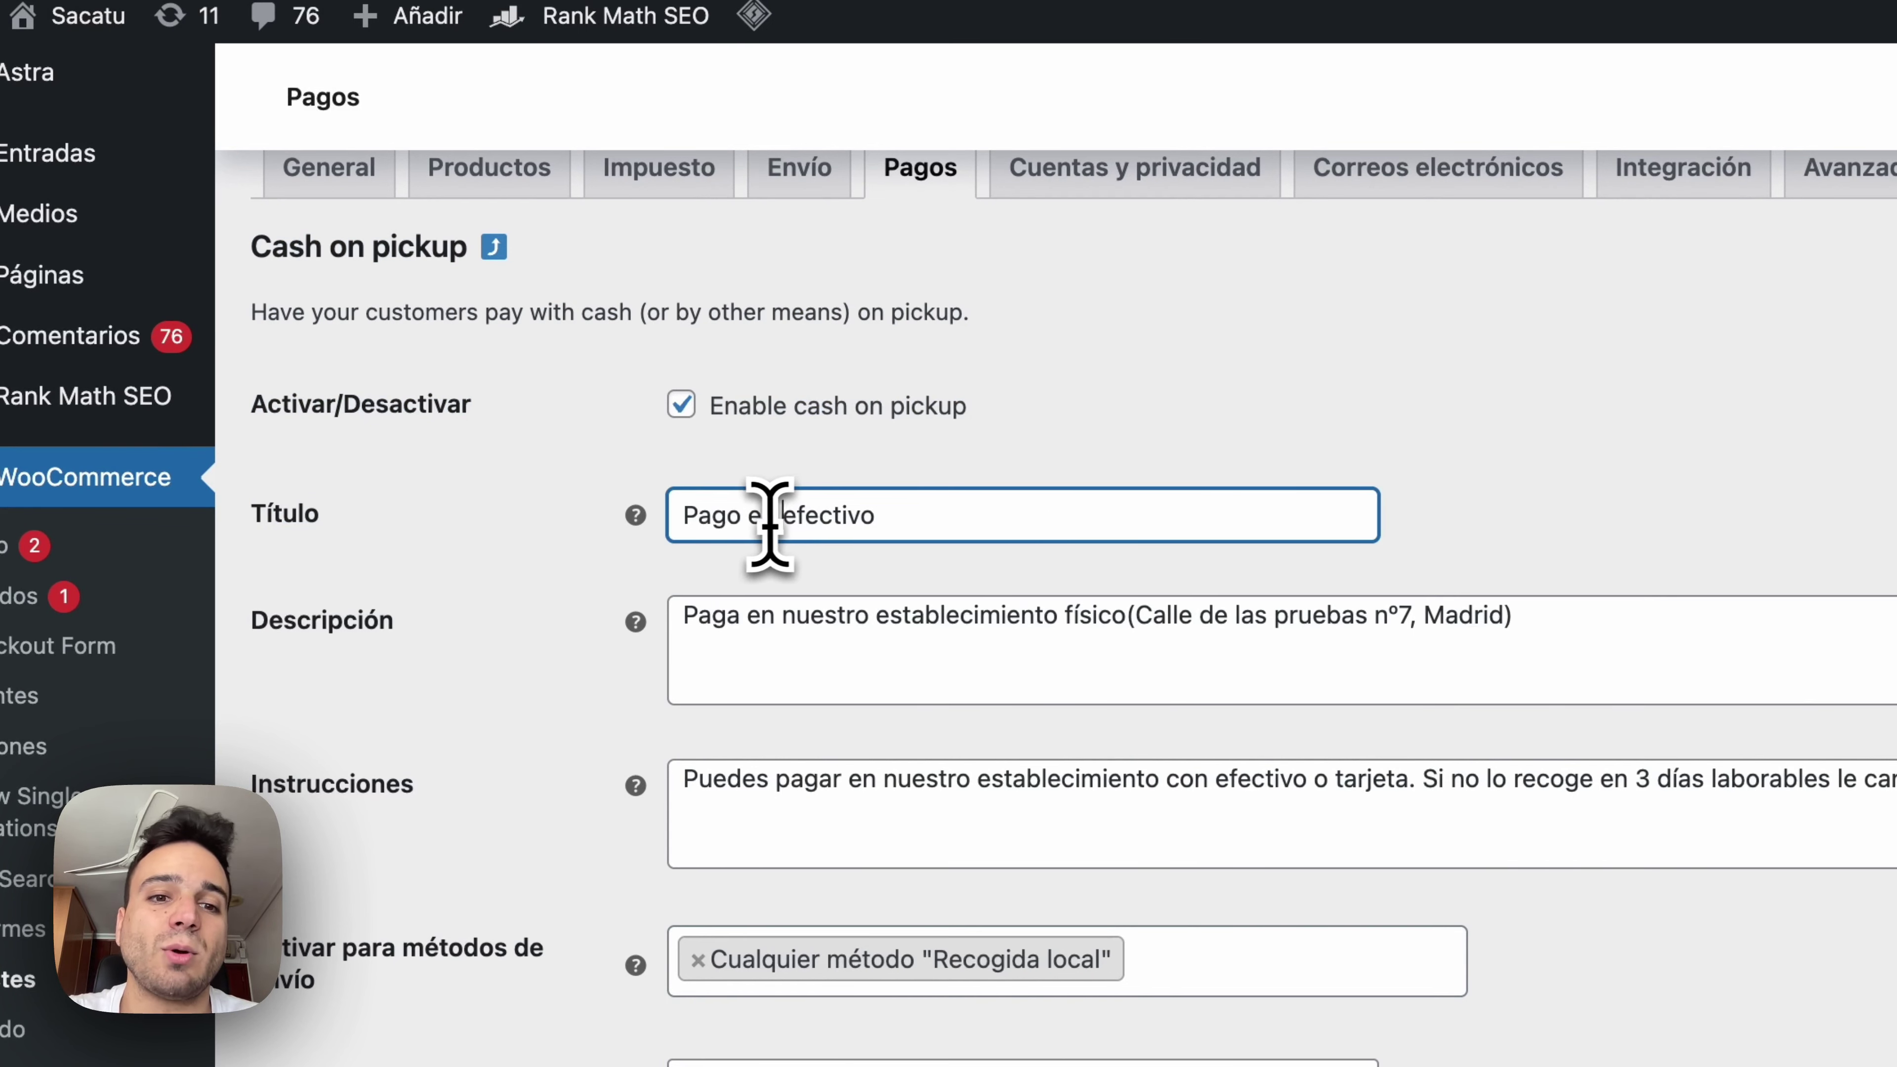
left_click_drag(771, 523, 1050, 521)
key("BackSpace")
type("e")
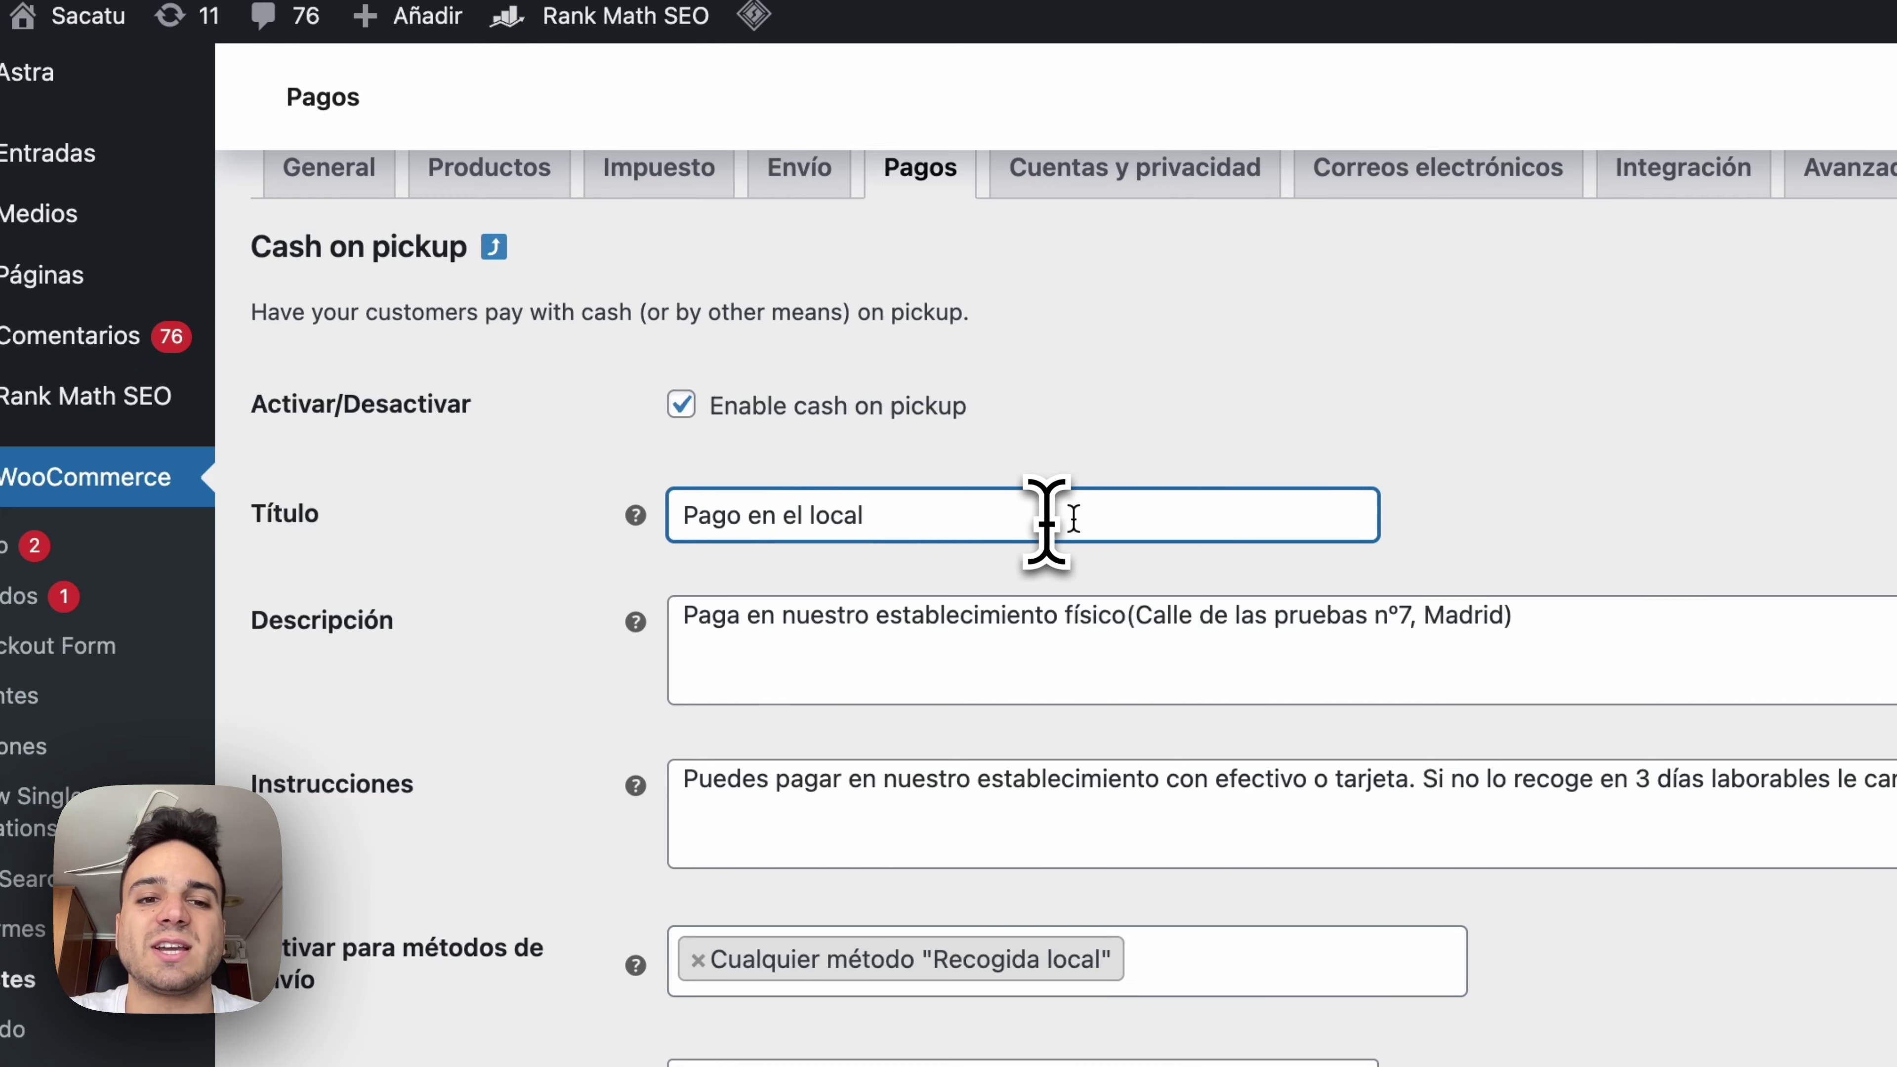
left_click(1335, 434)
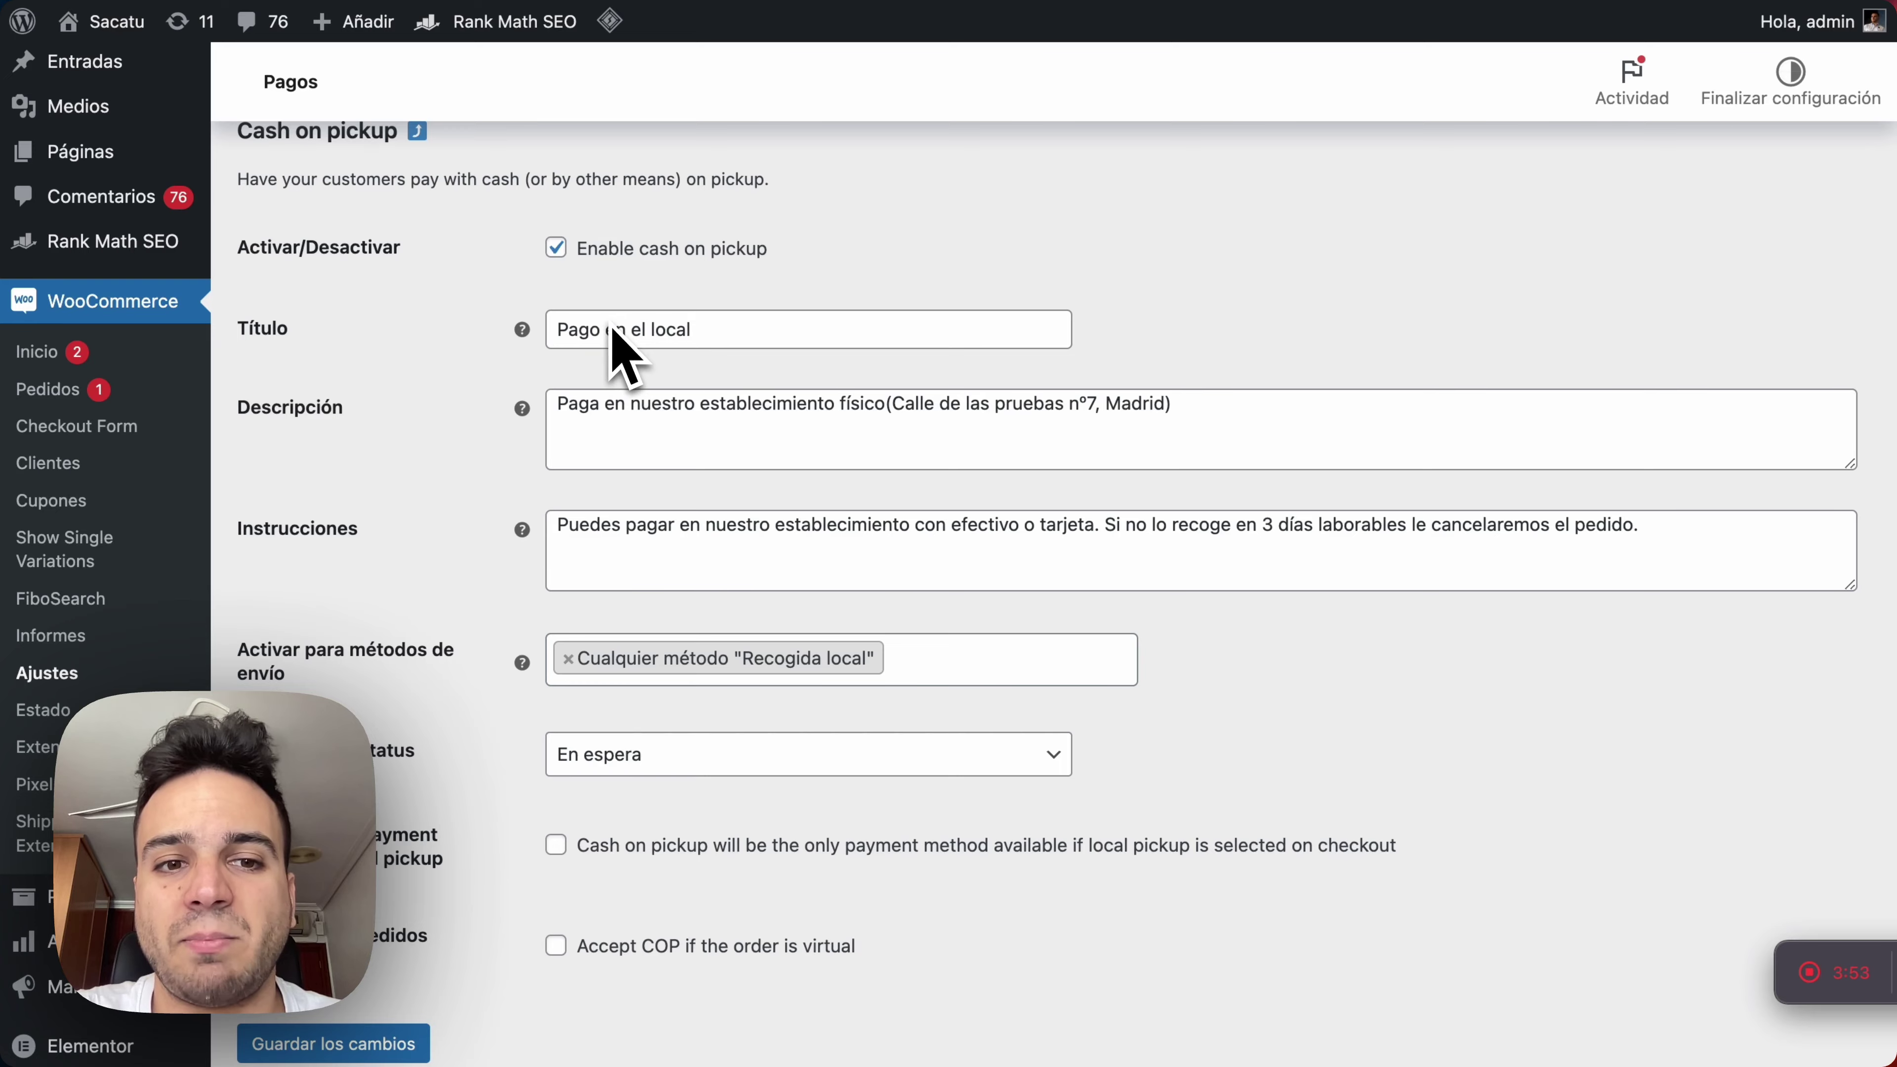
Step: Examine the Cash on pickup description, including the store address in parentheses, and the customer instructions
left_click_drag(560, 404, 933, 403)
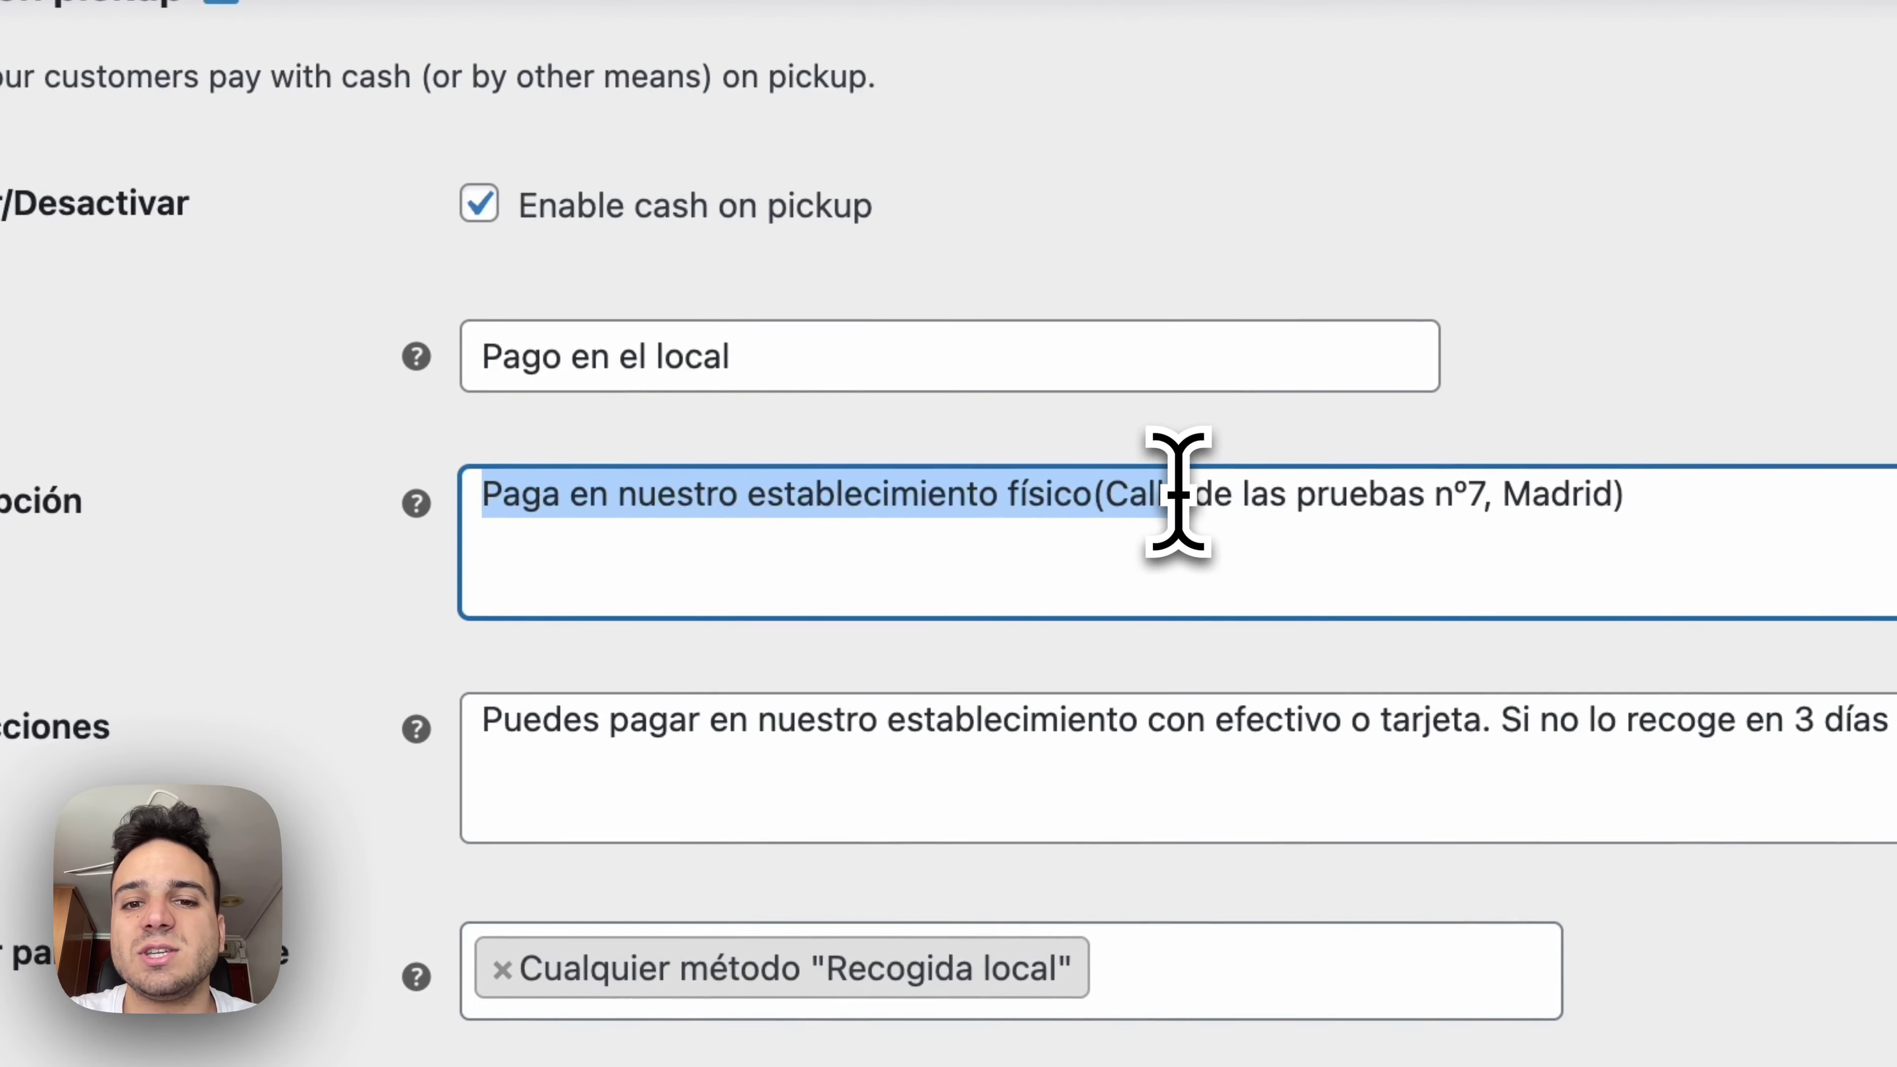
left_click(1255, 498)
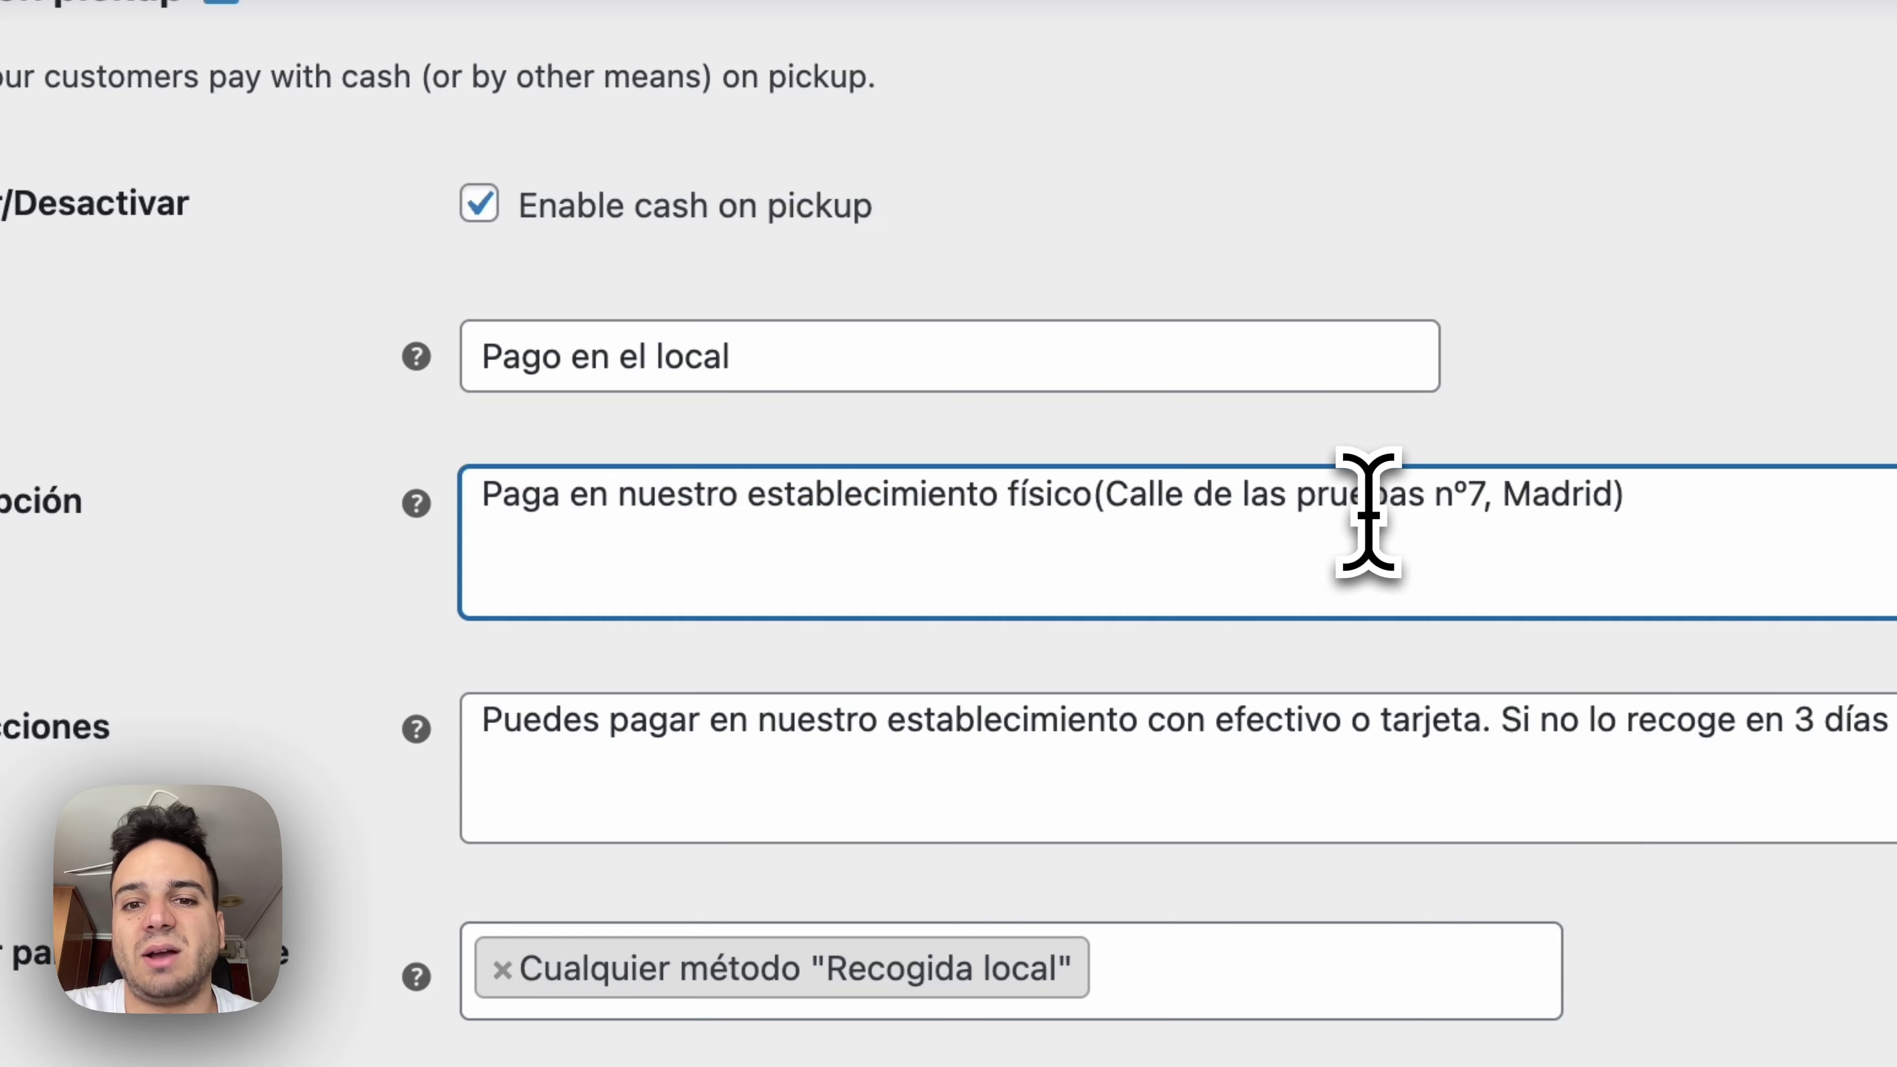
left_click_drag(1101, 508, 1660, 481)
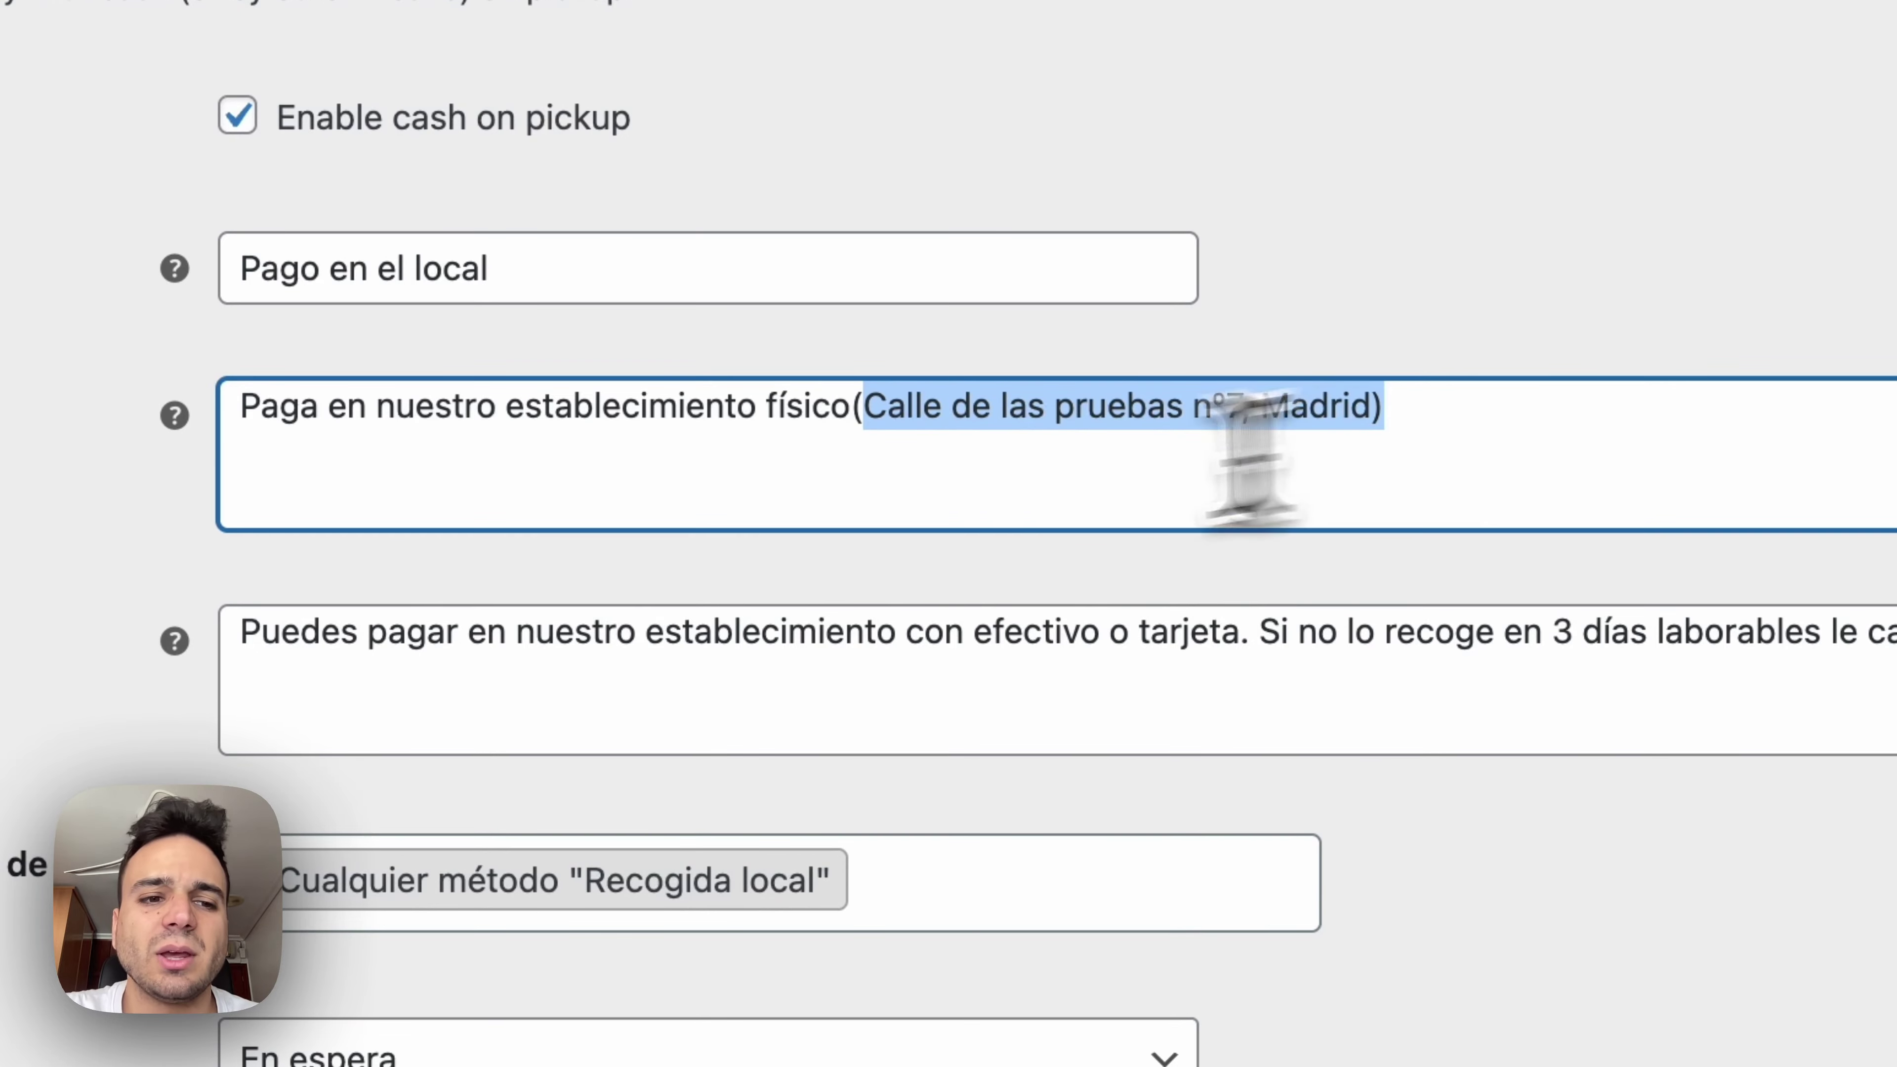
left_click(553, 669)
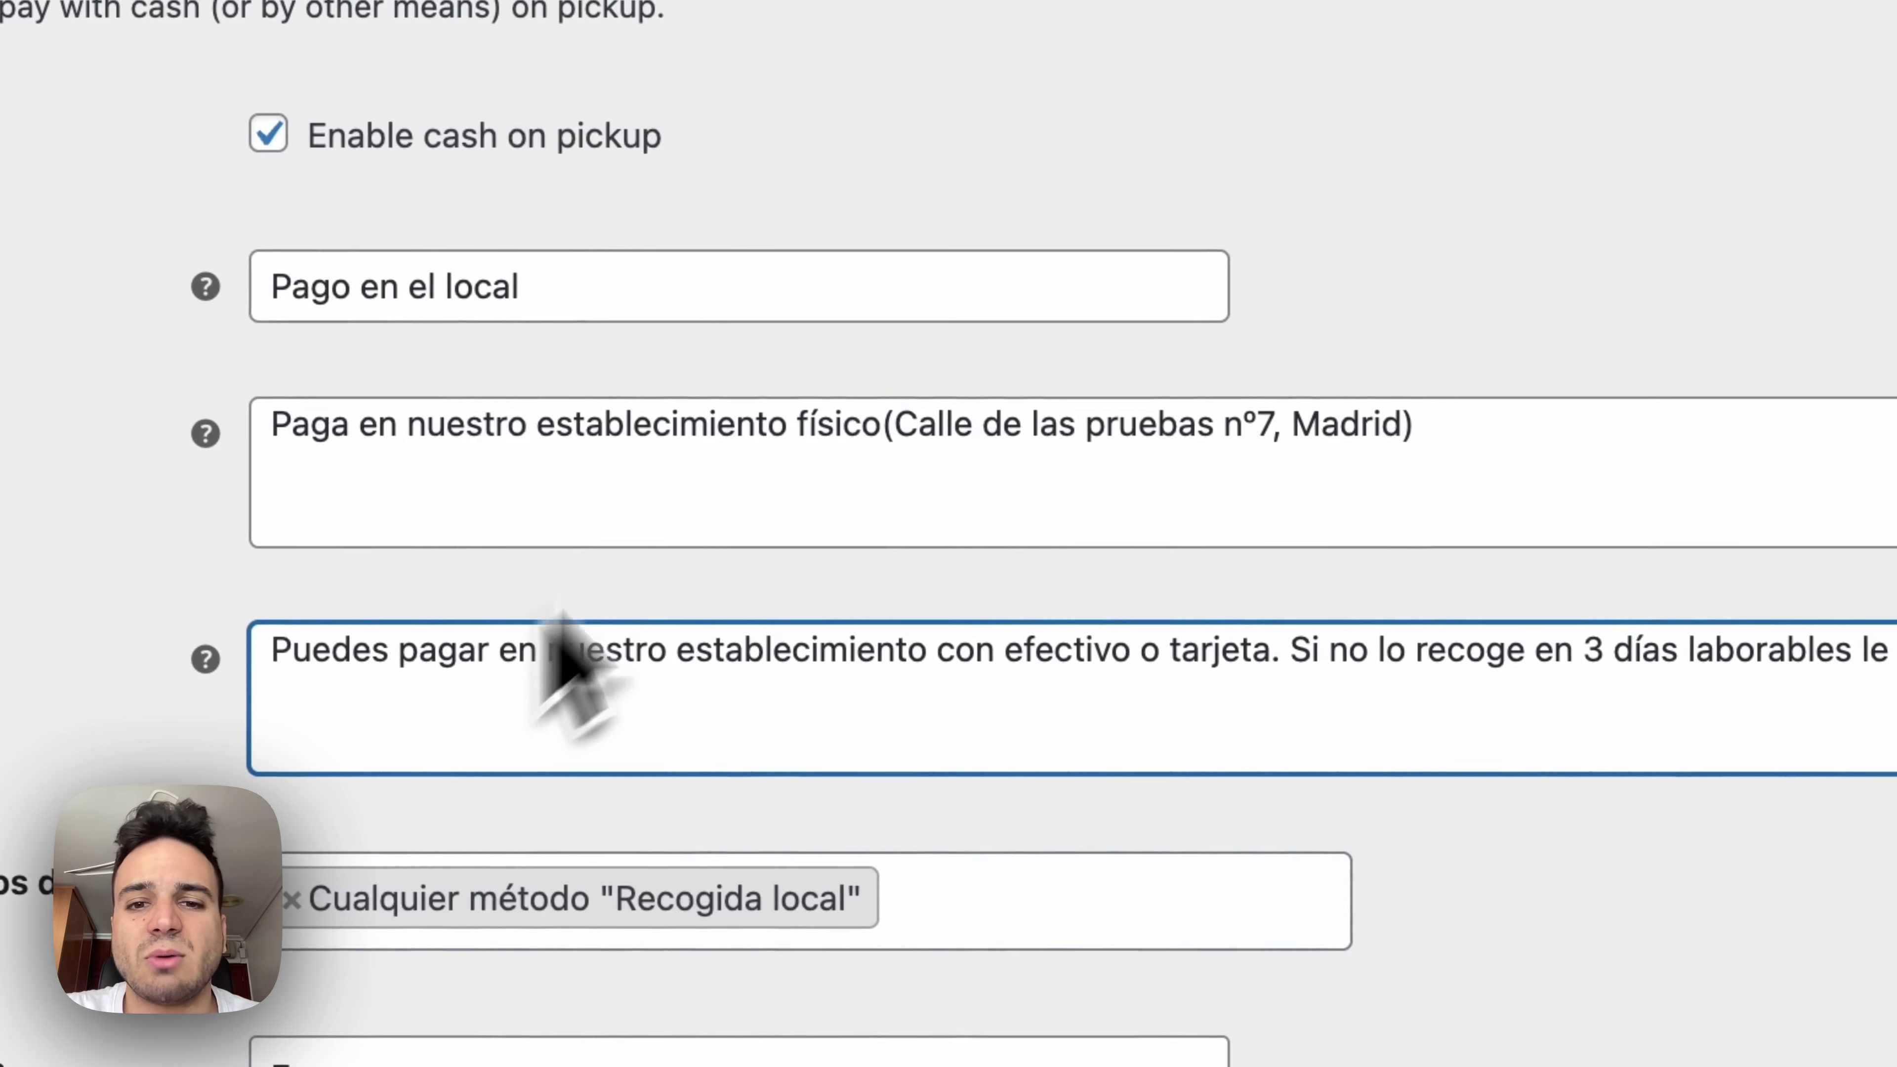
left_click_drag(896, 433, 1444, 432)
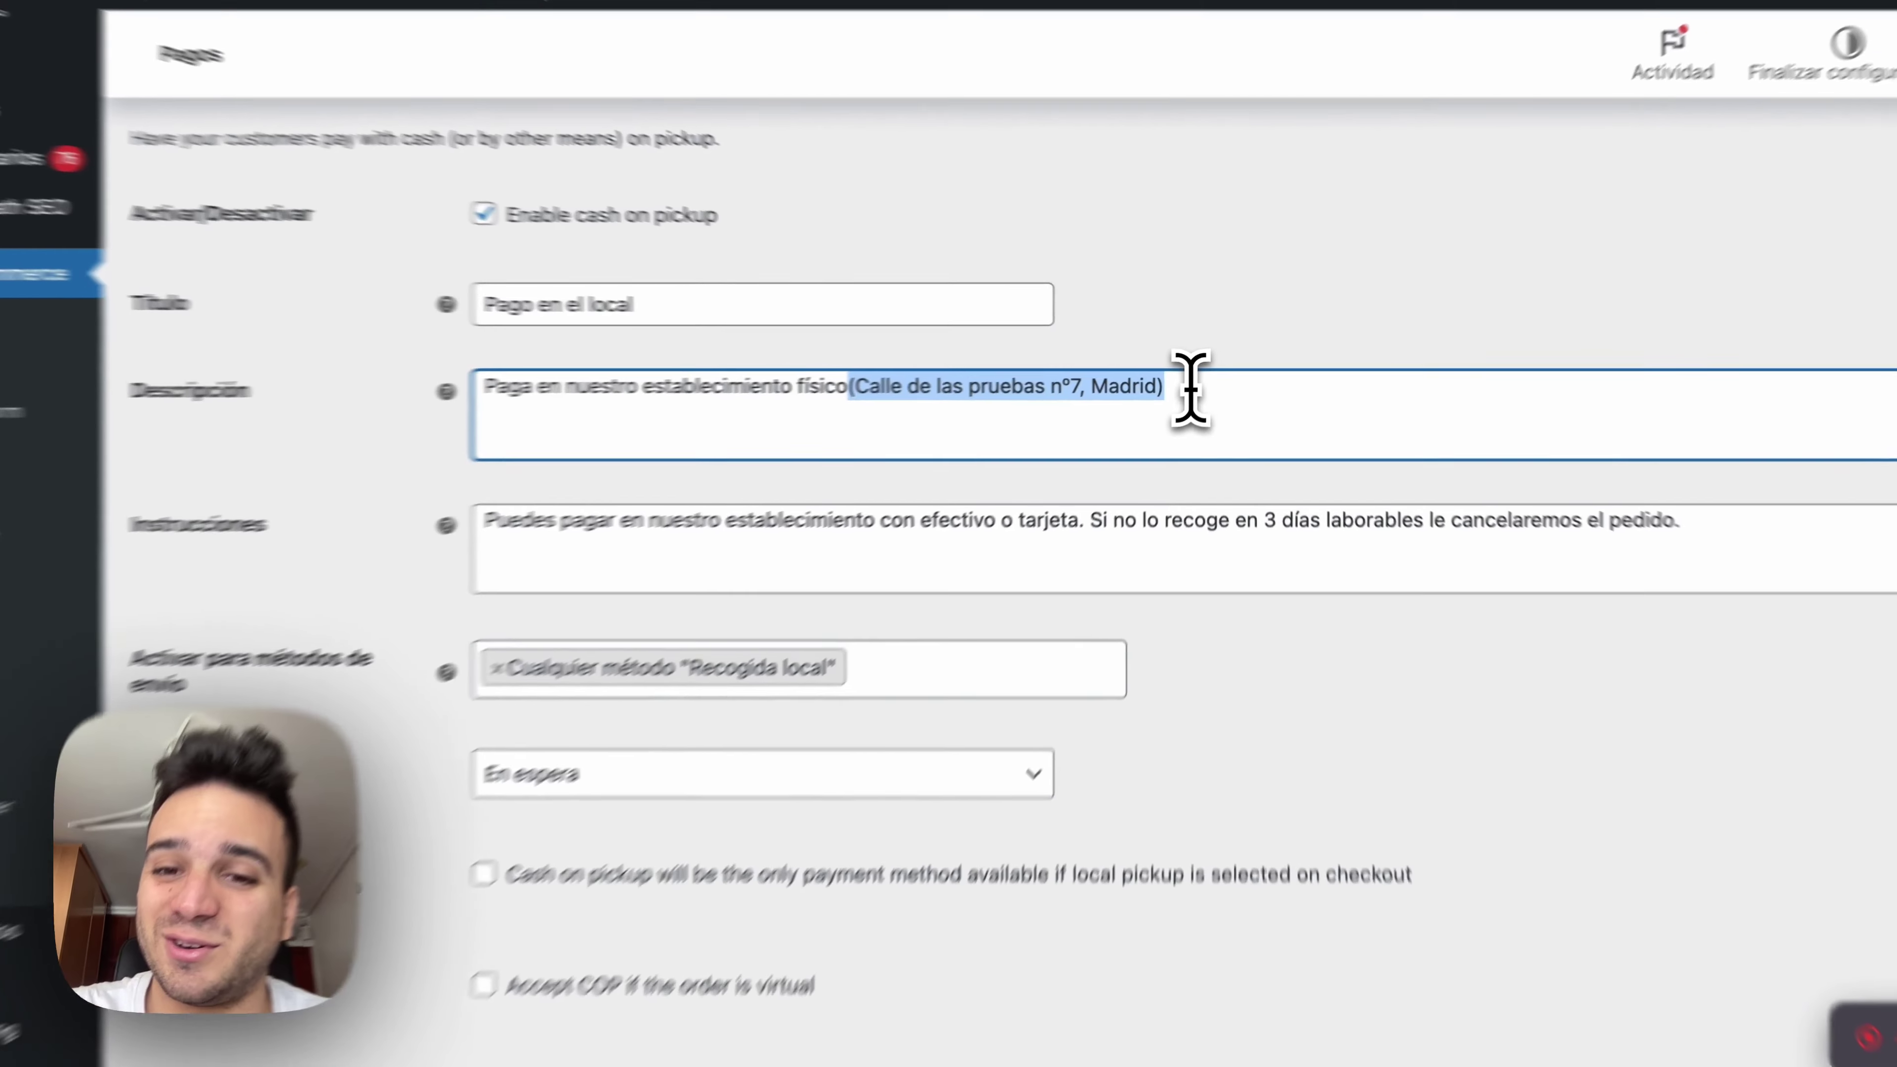
Step: Add a contact phone number to the end of the customer instructions, after the order cancellation notice
left_click(1193, 383)
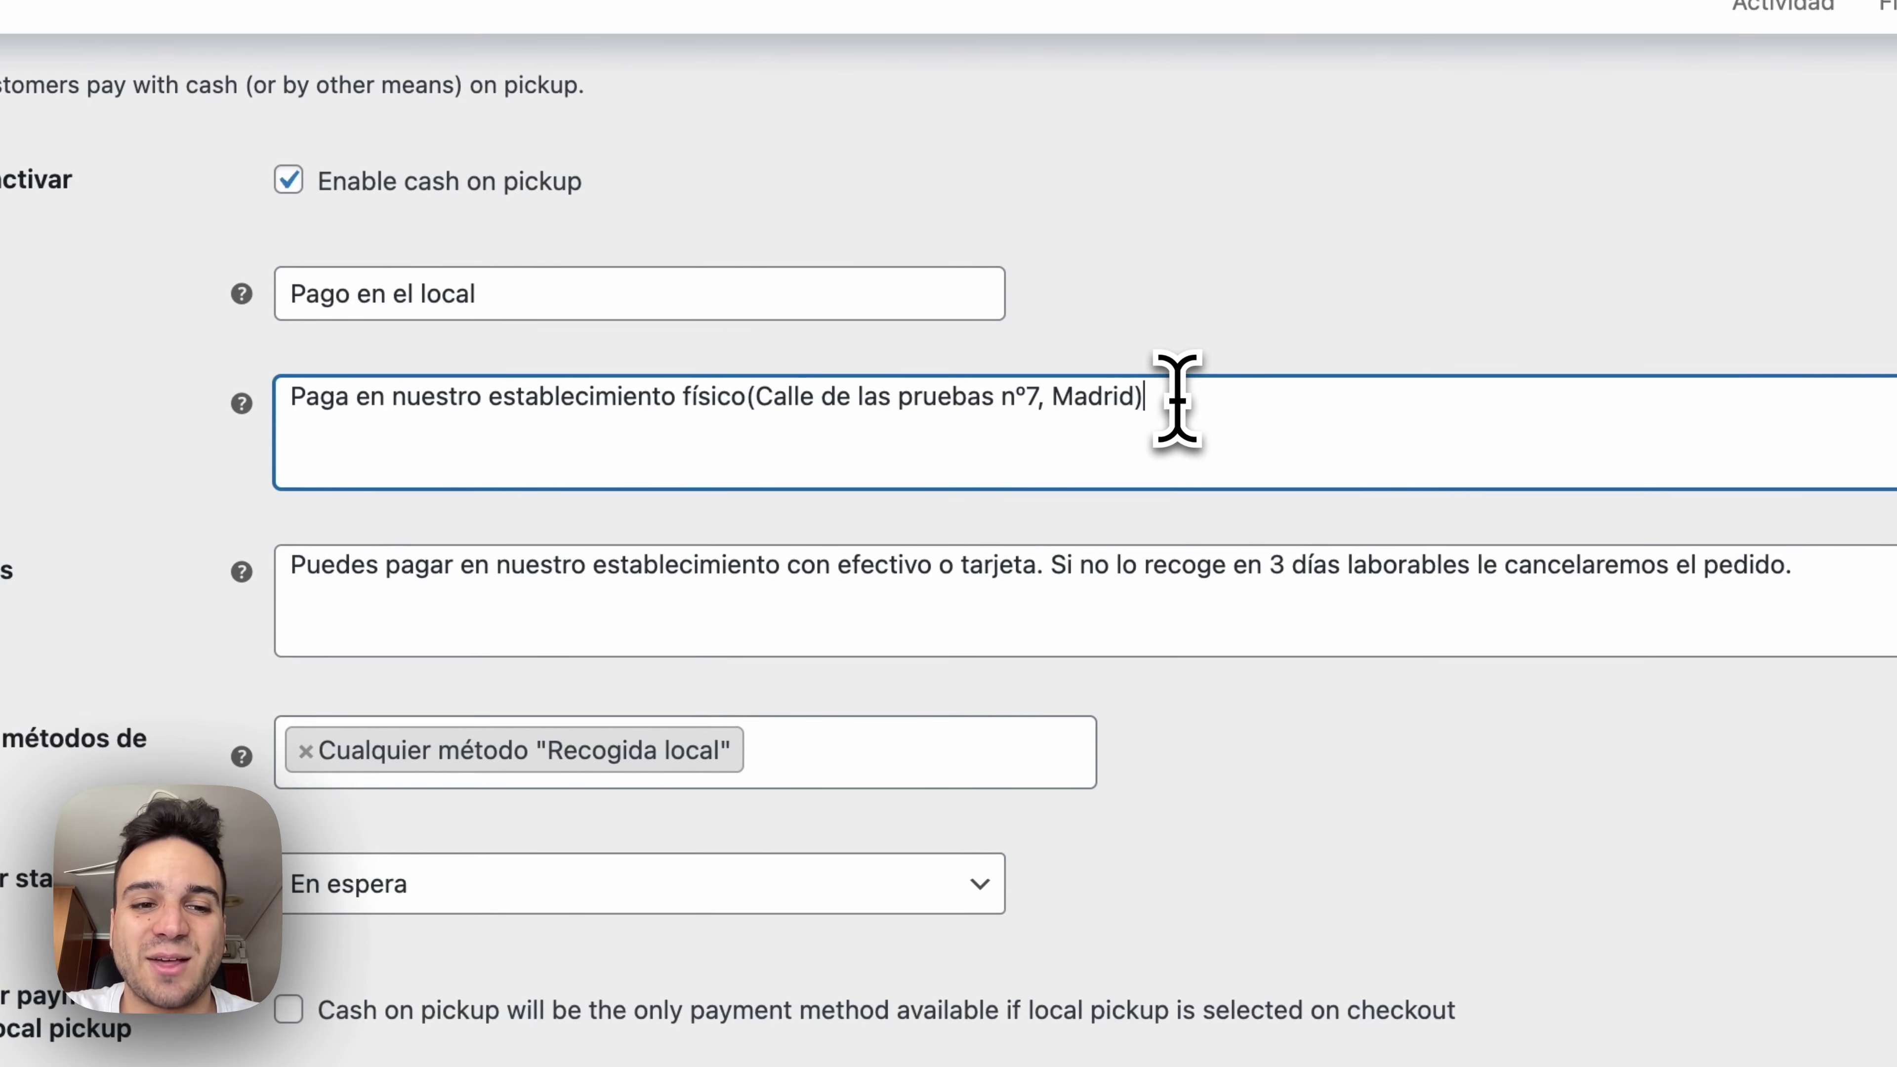
scroll(1176, 400, "down", 1)
triple_click(640, 551)
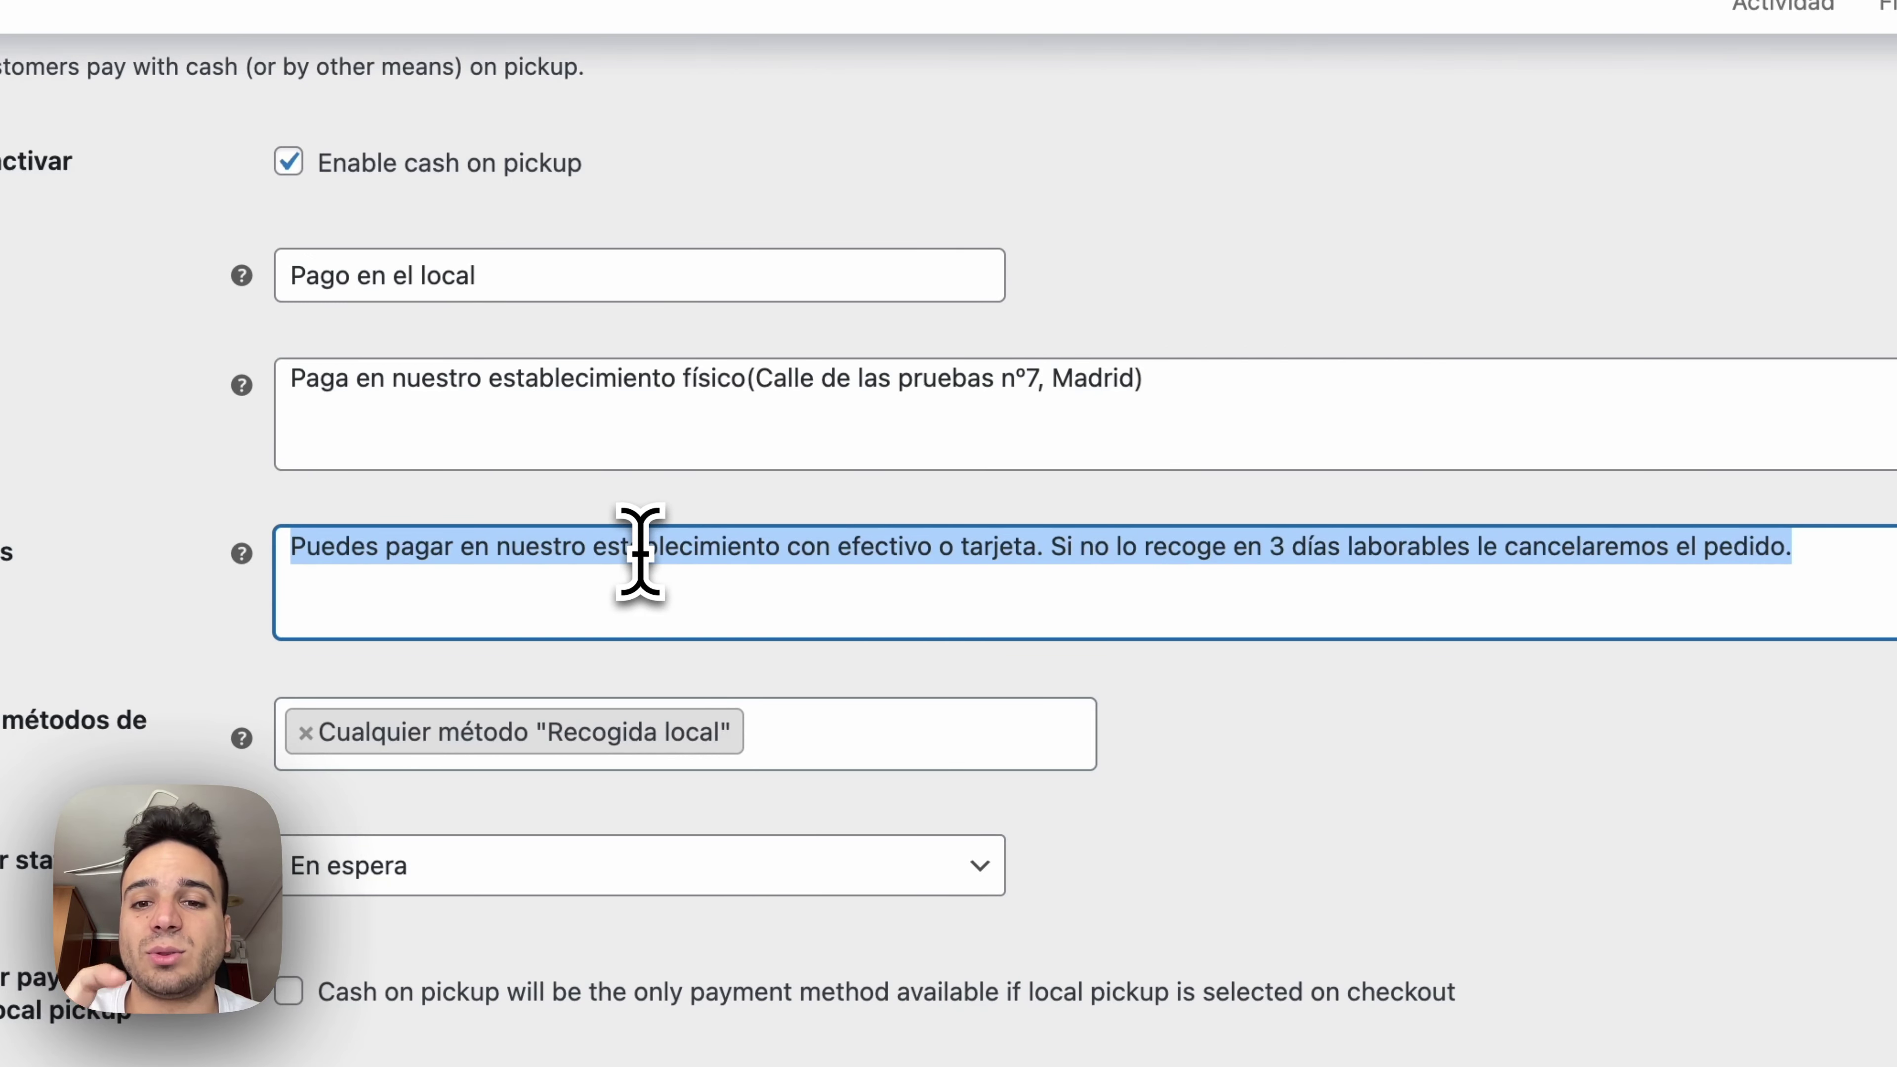
left_click(640, 551)
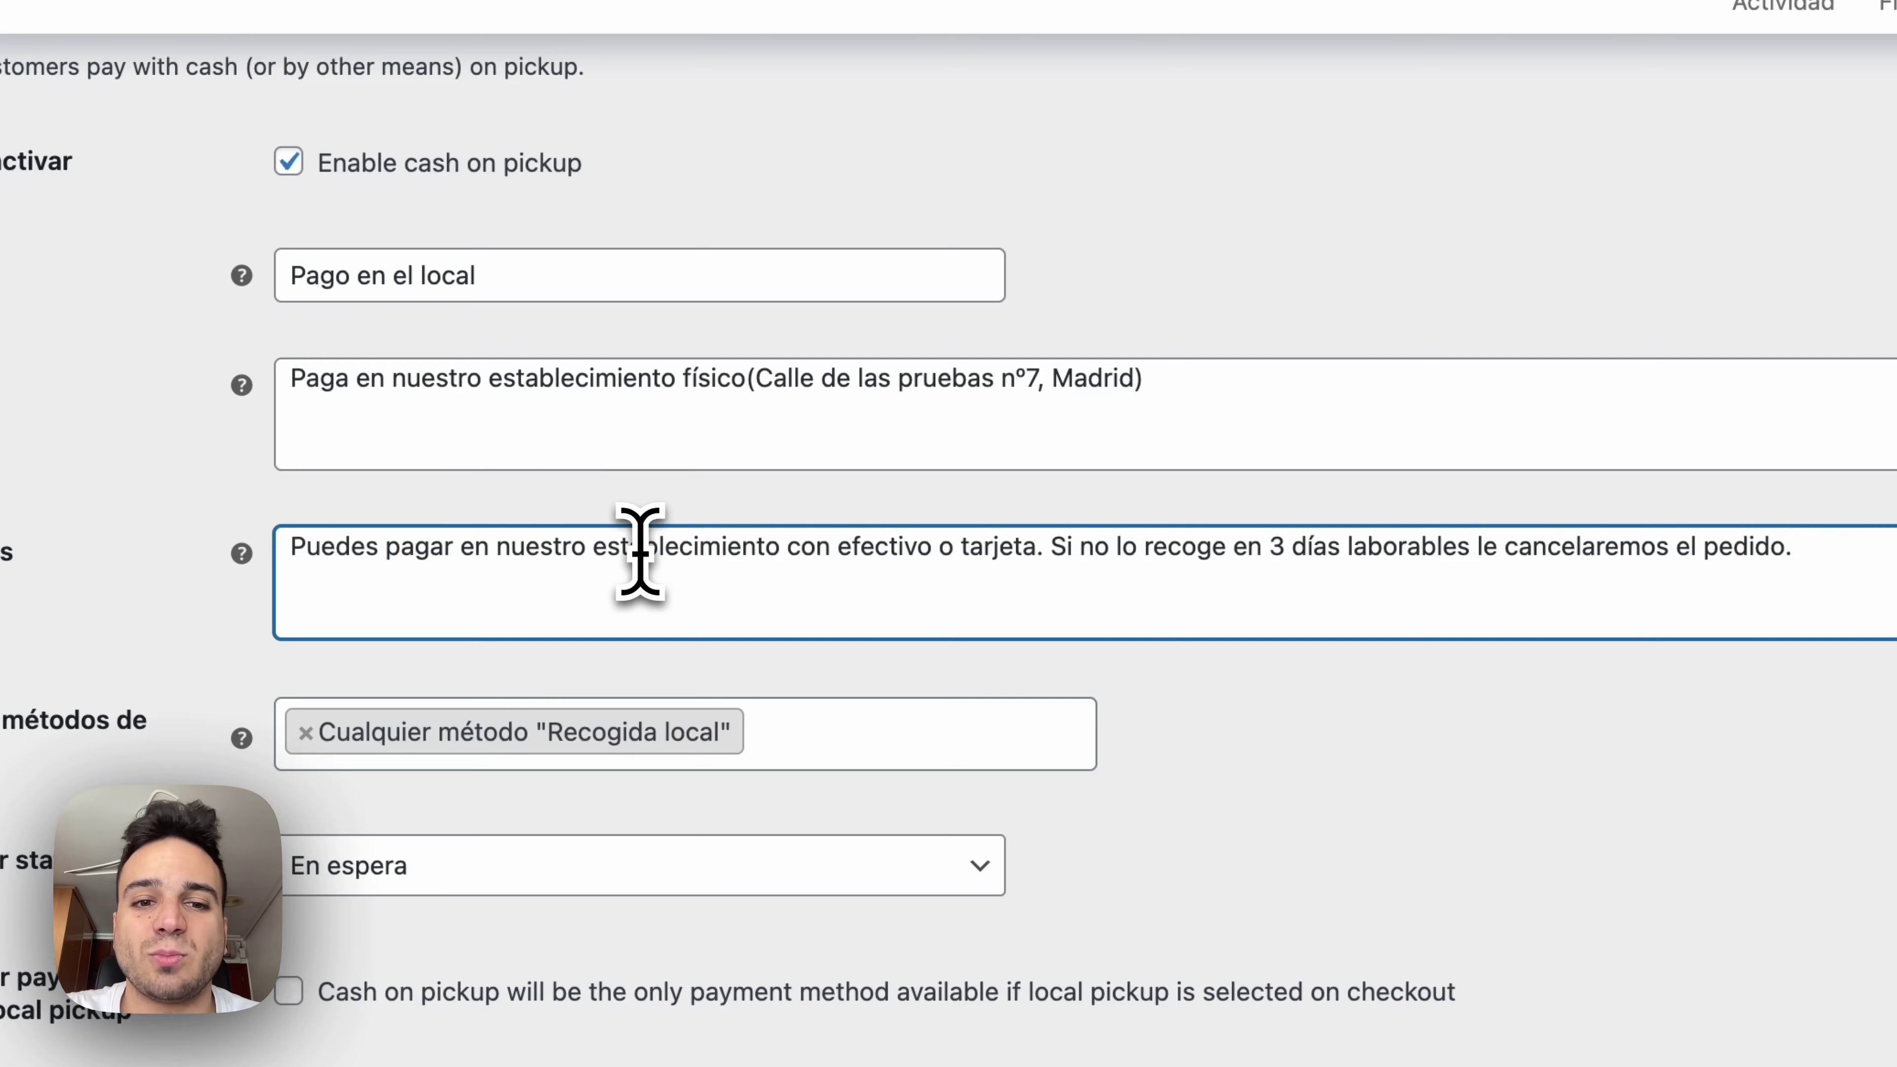
left_click_drag(572, 552, 1815, 553)
left_click(1080, 551)
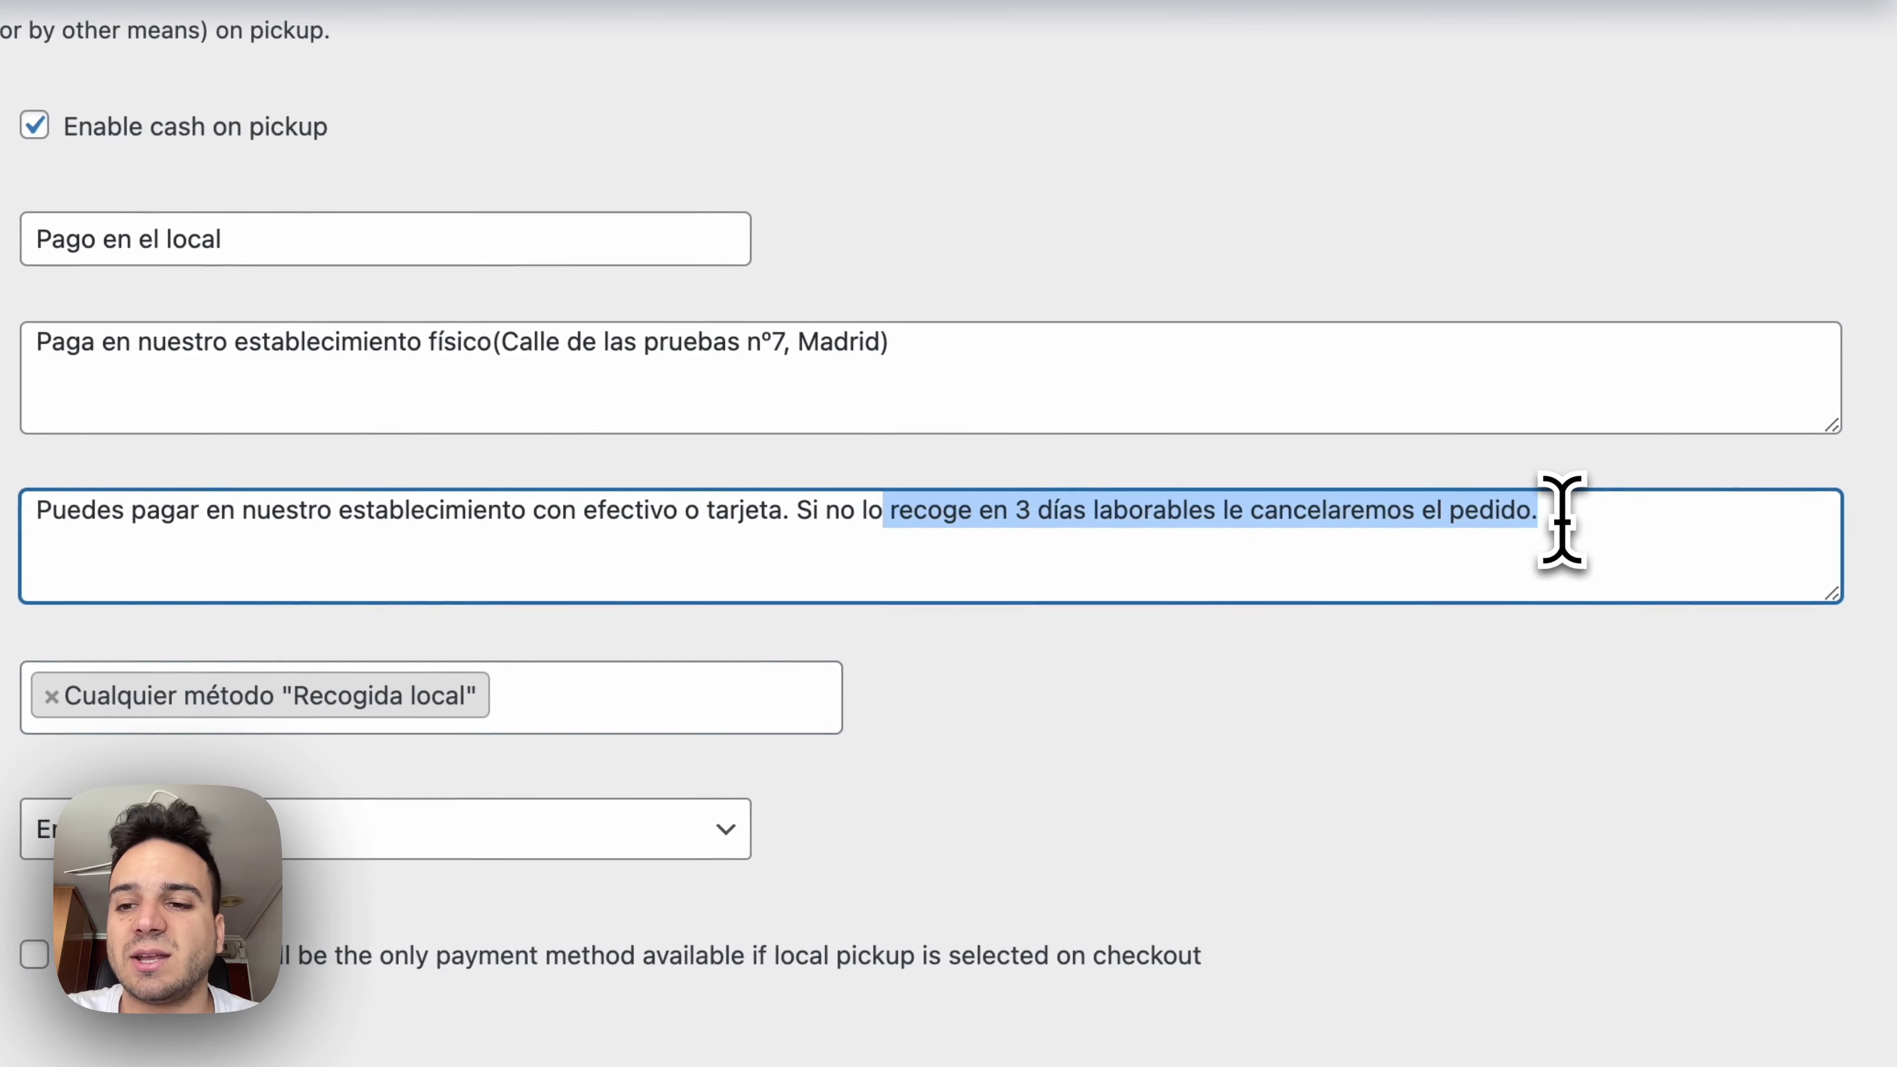
left_click(1561, 521)
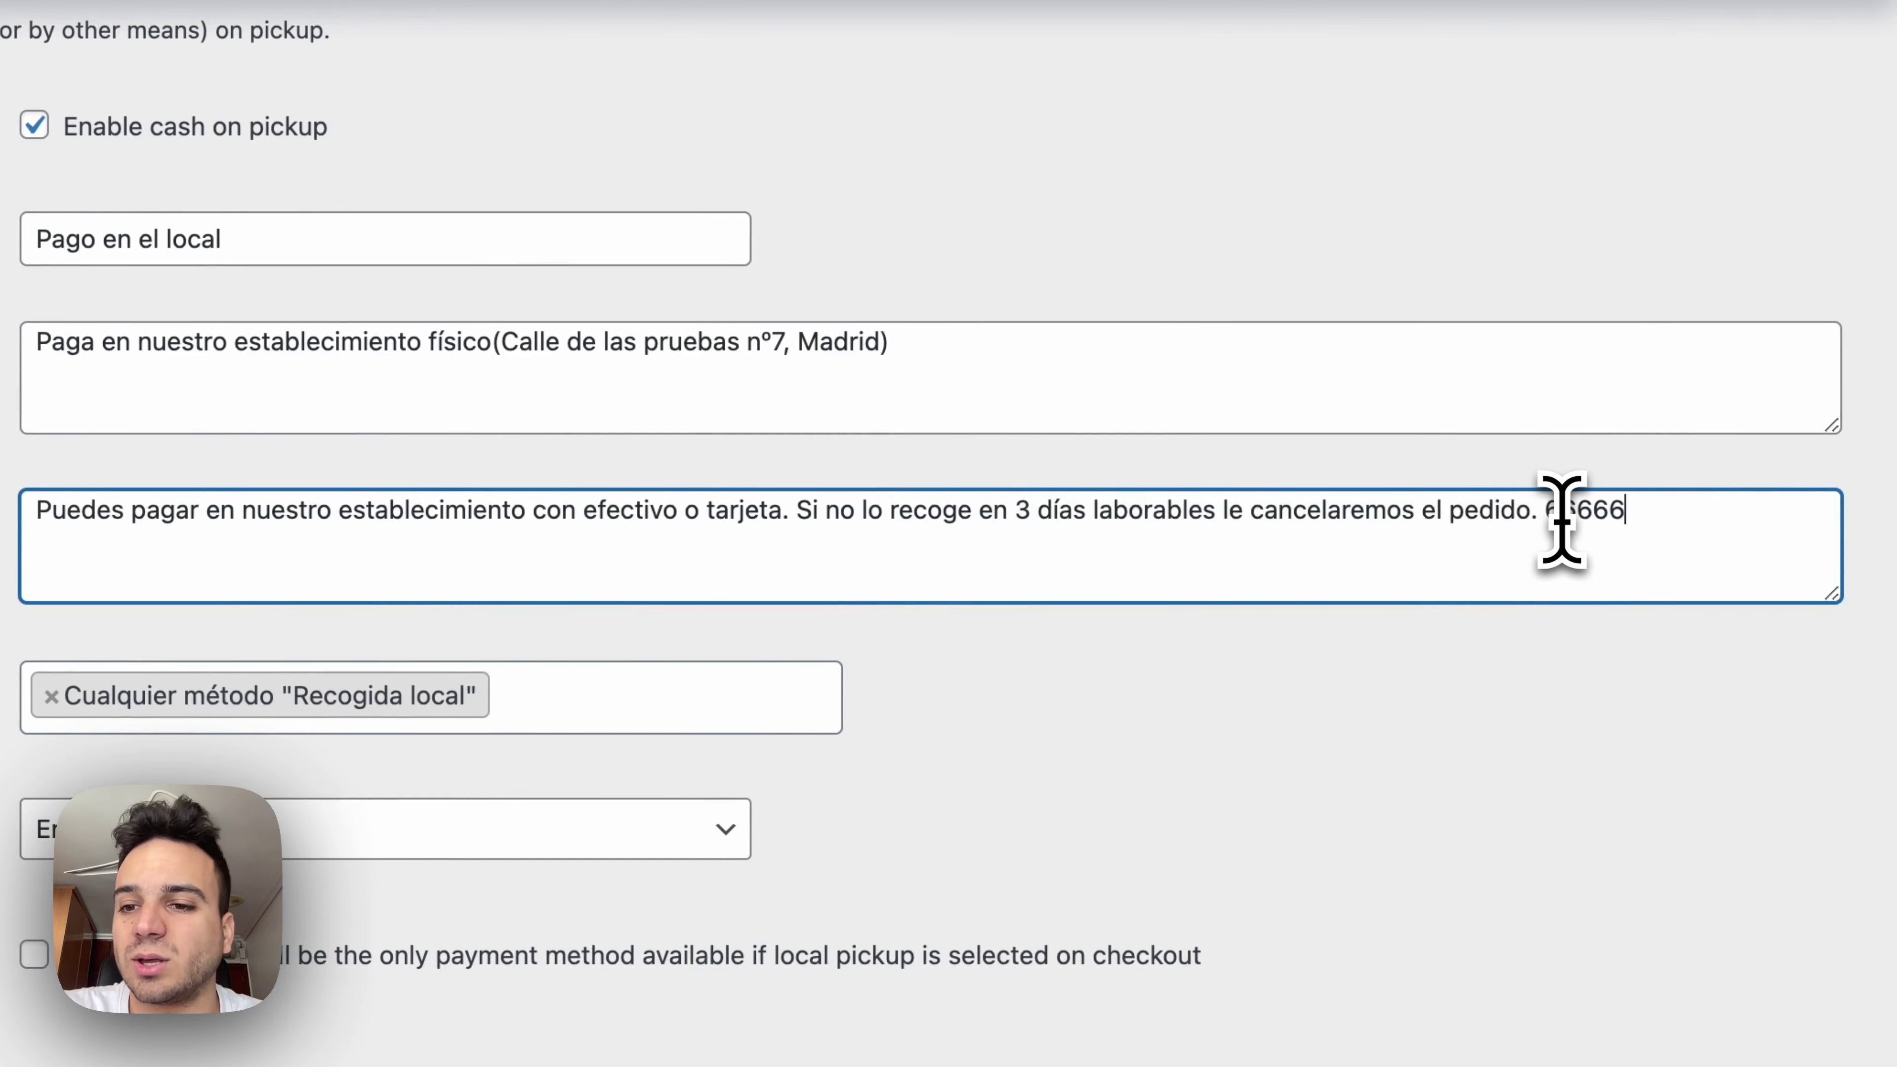
triple_click(1492, 519)
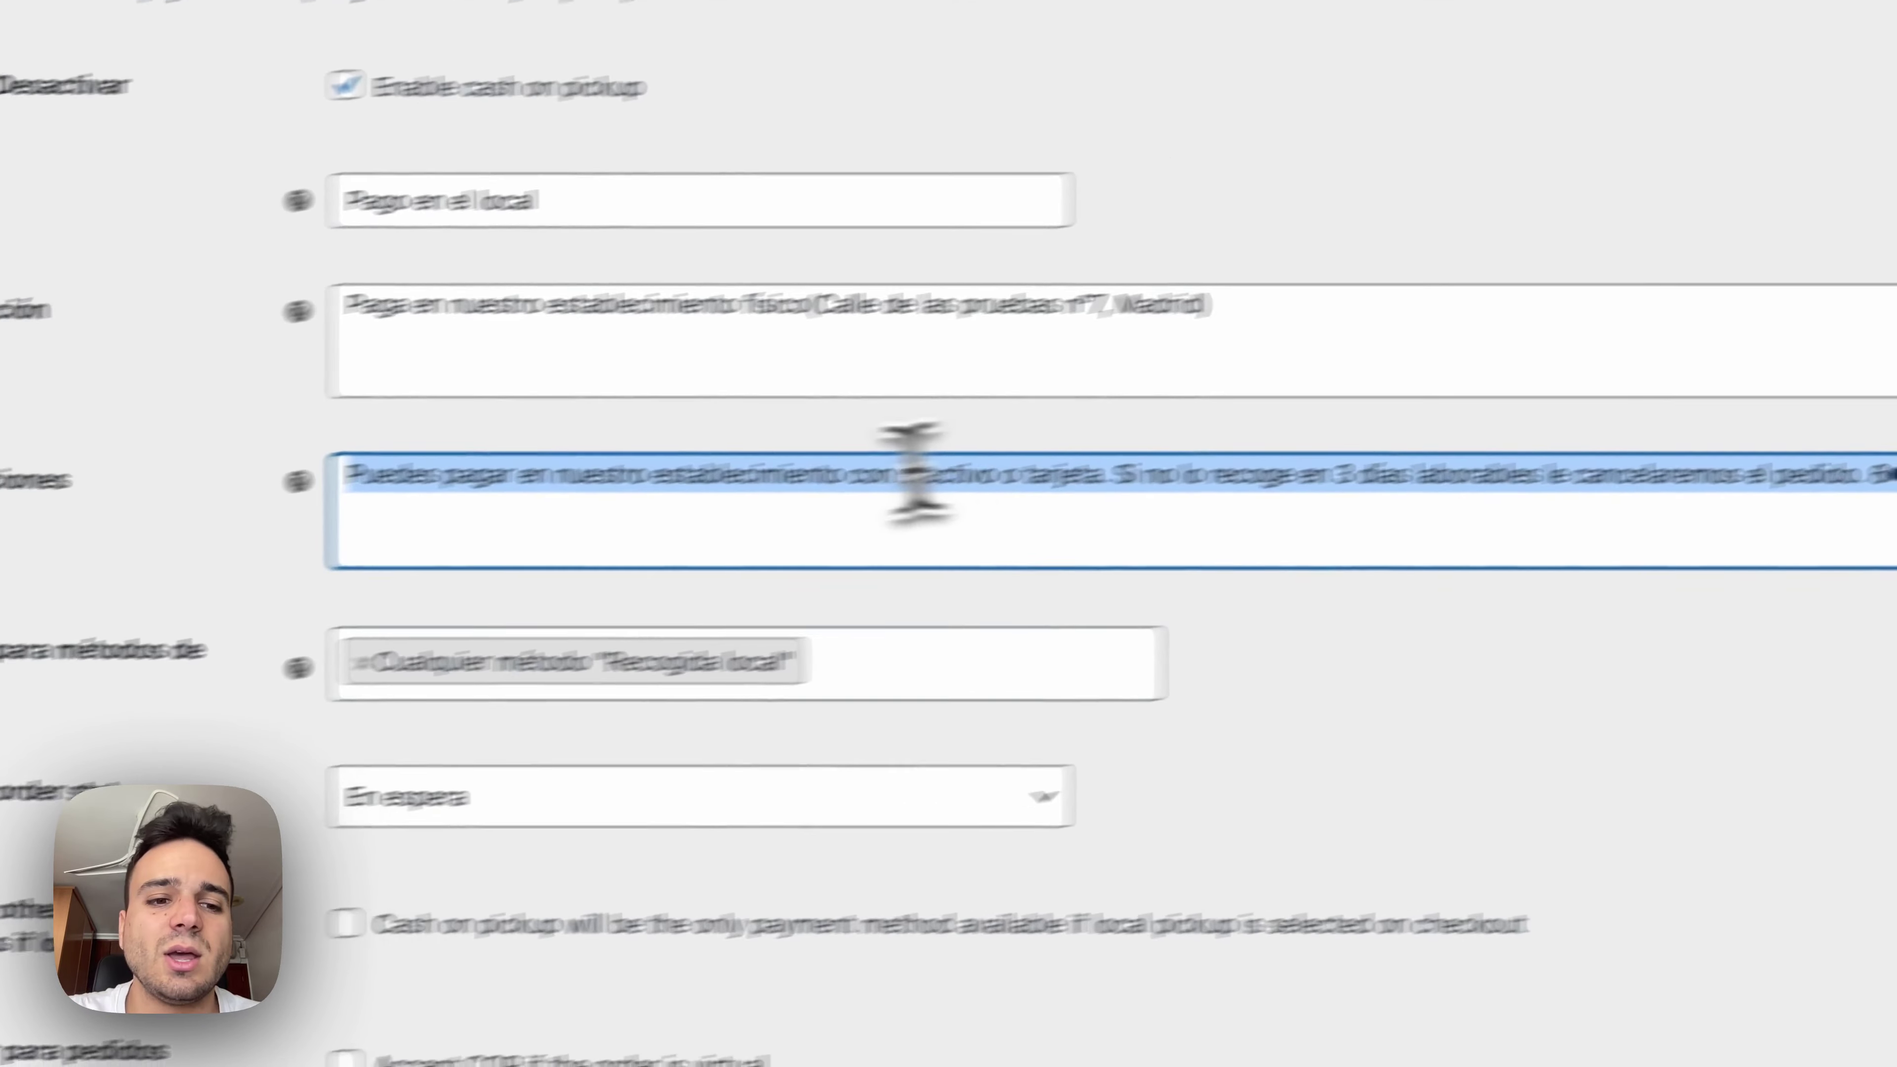
left_click(101, 508)
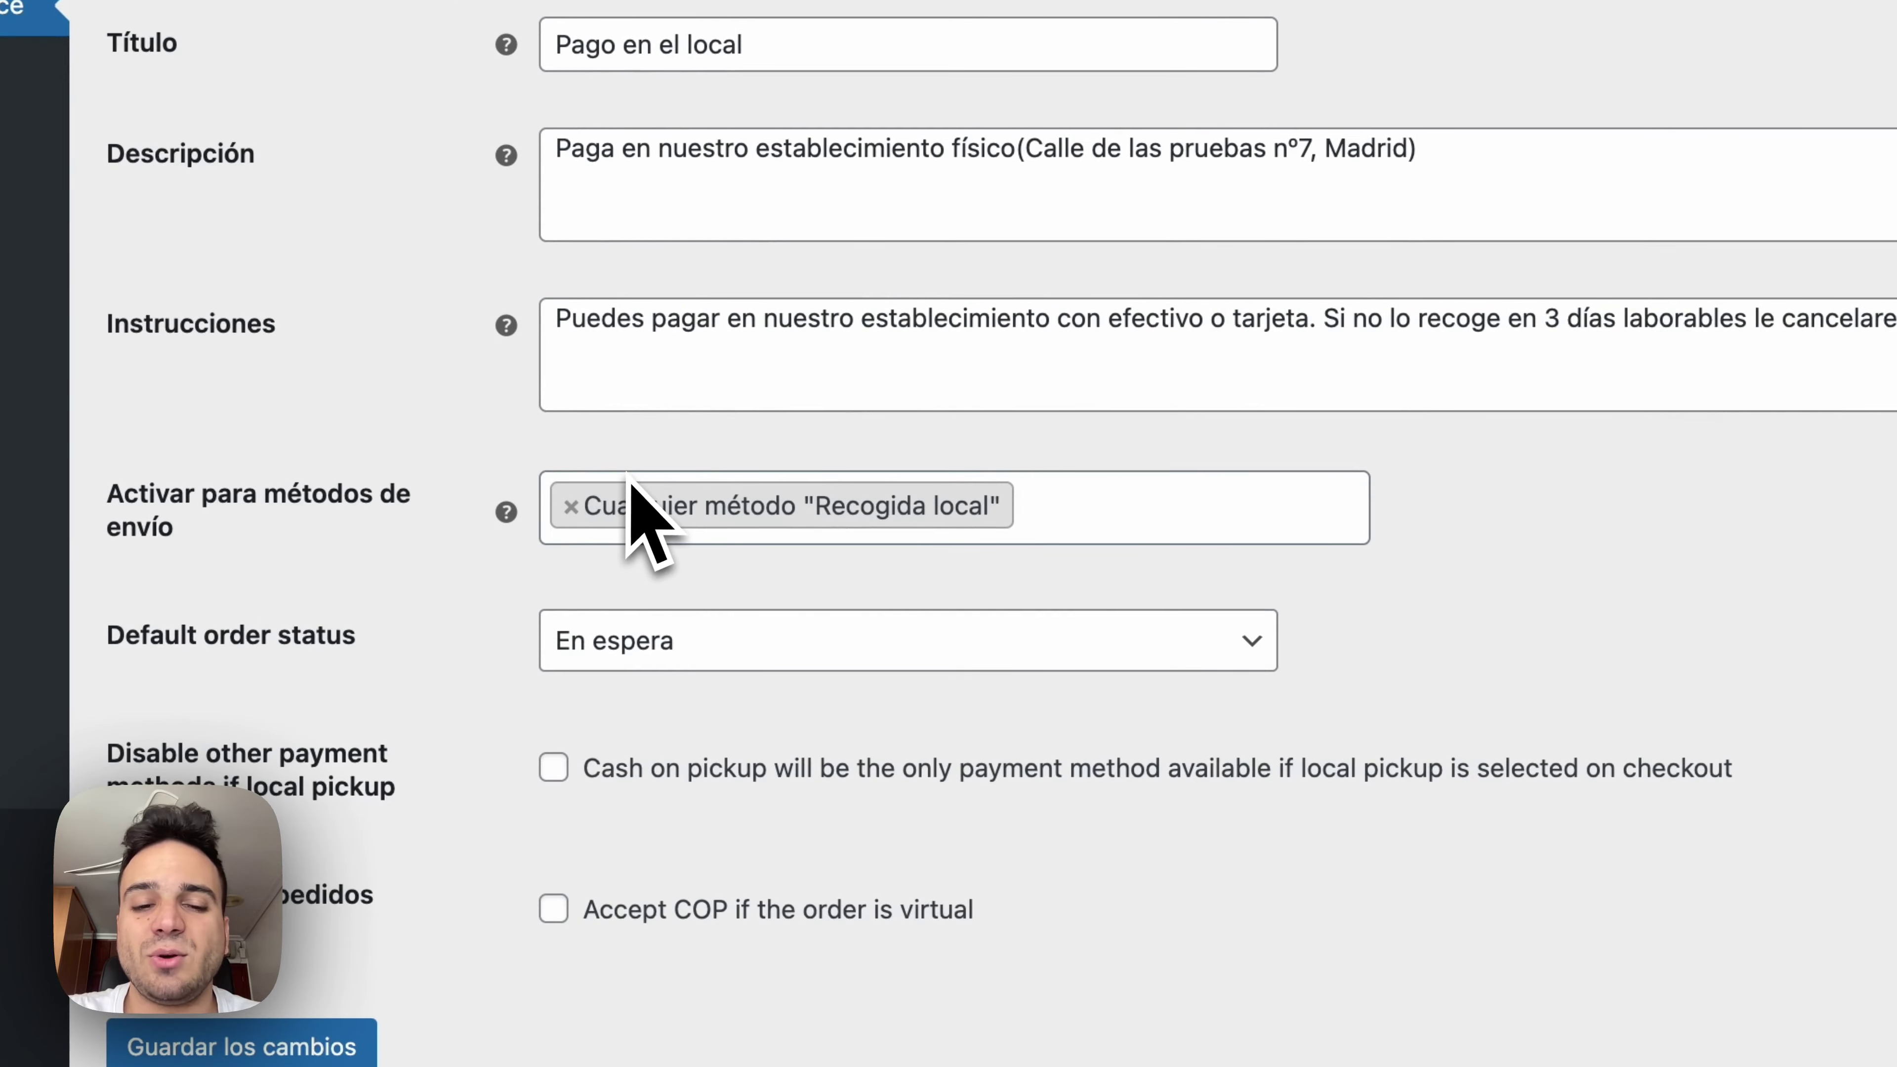
Step: Review the shipping method and default order status choices, keeping Cualquier método "Recogida local" and En espera
left_click(1135, 511)
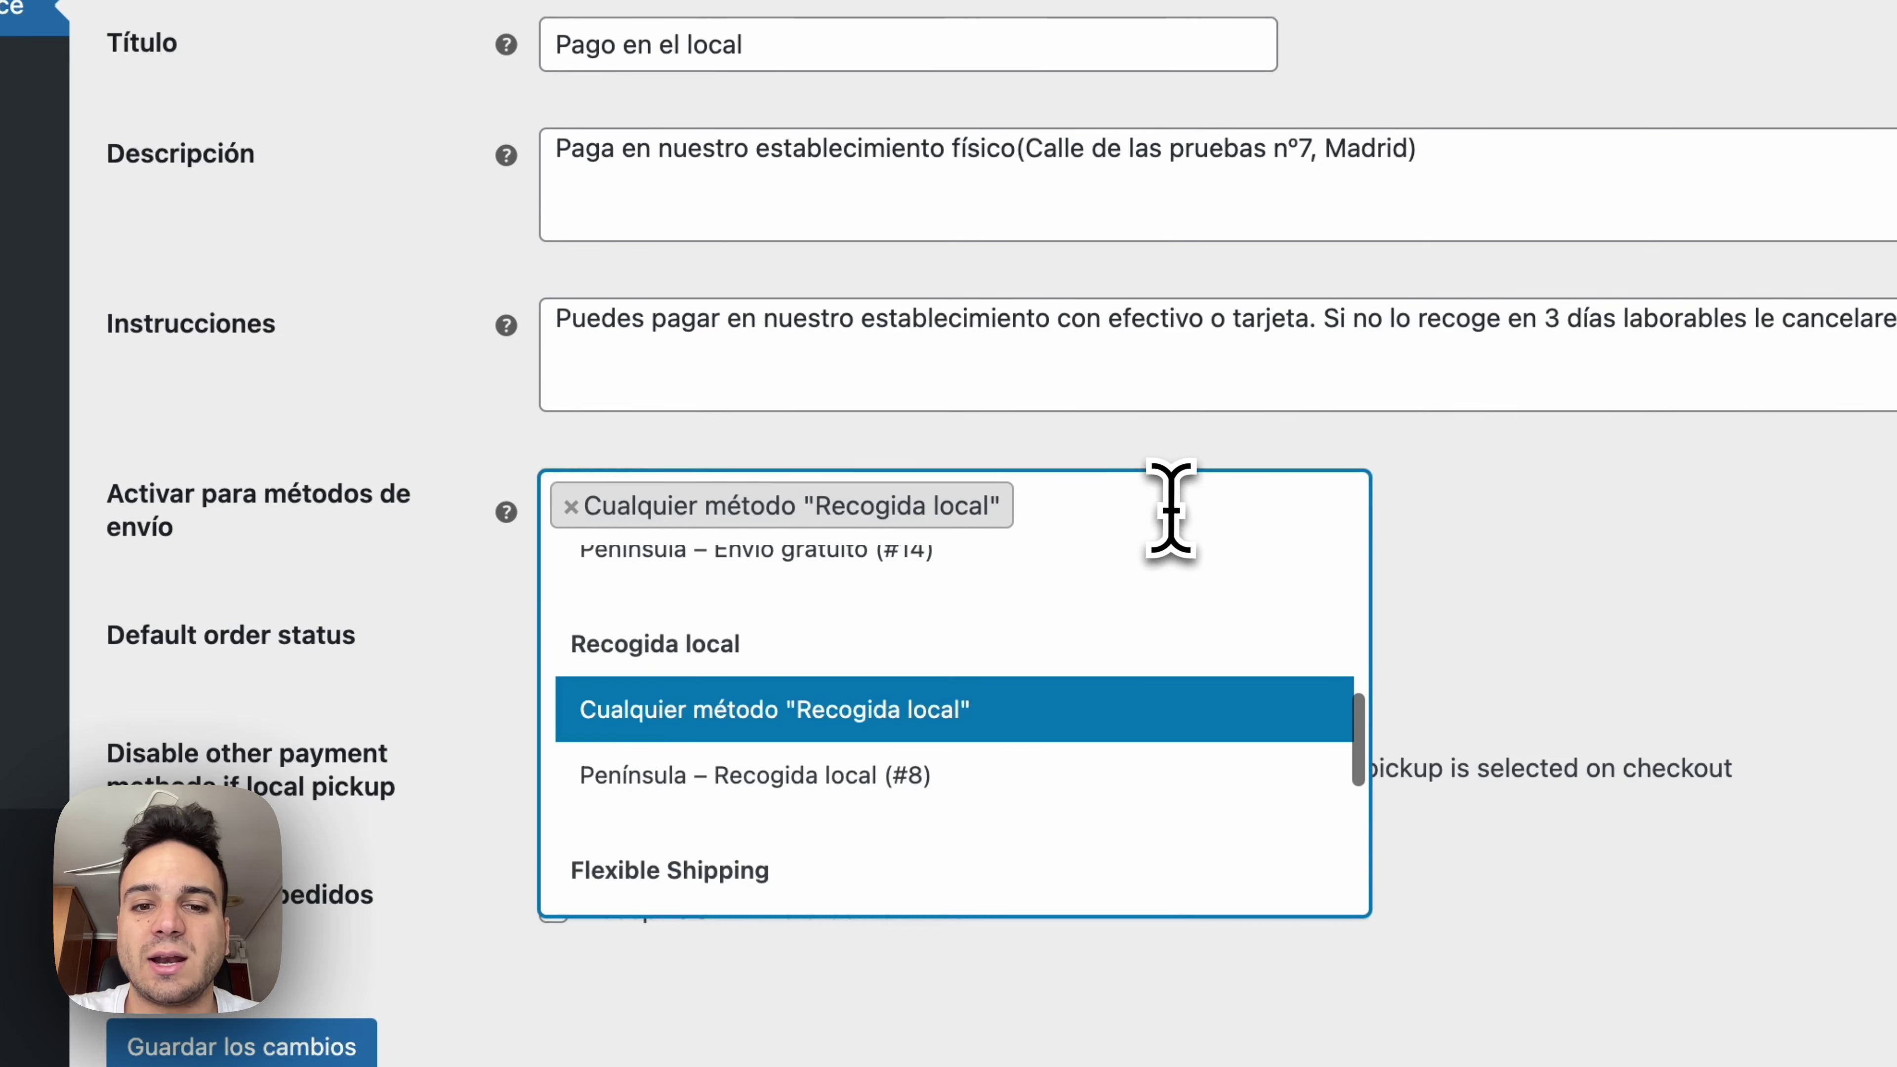
scroll(971, 717, "up", 4)
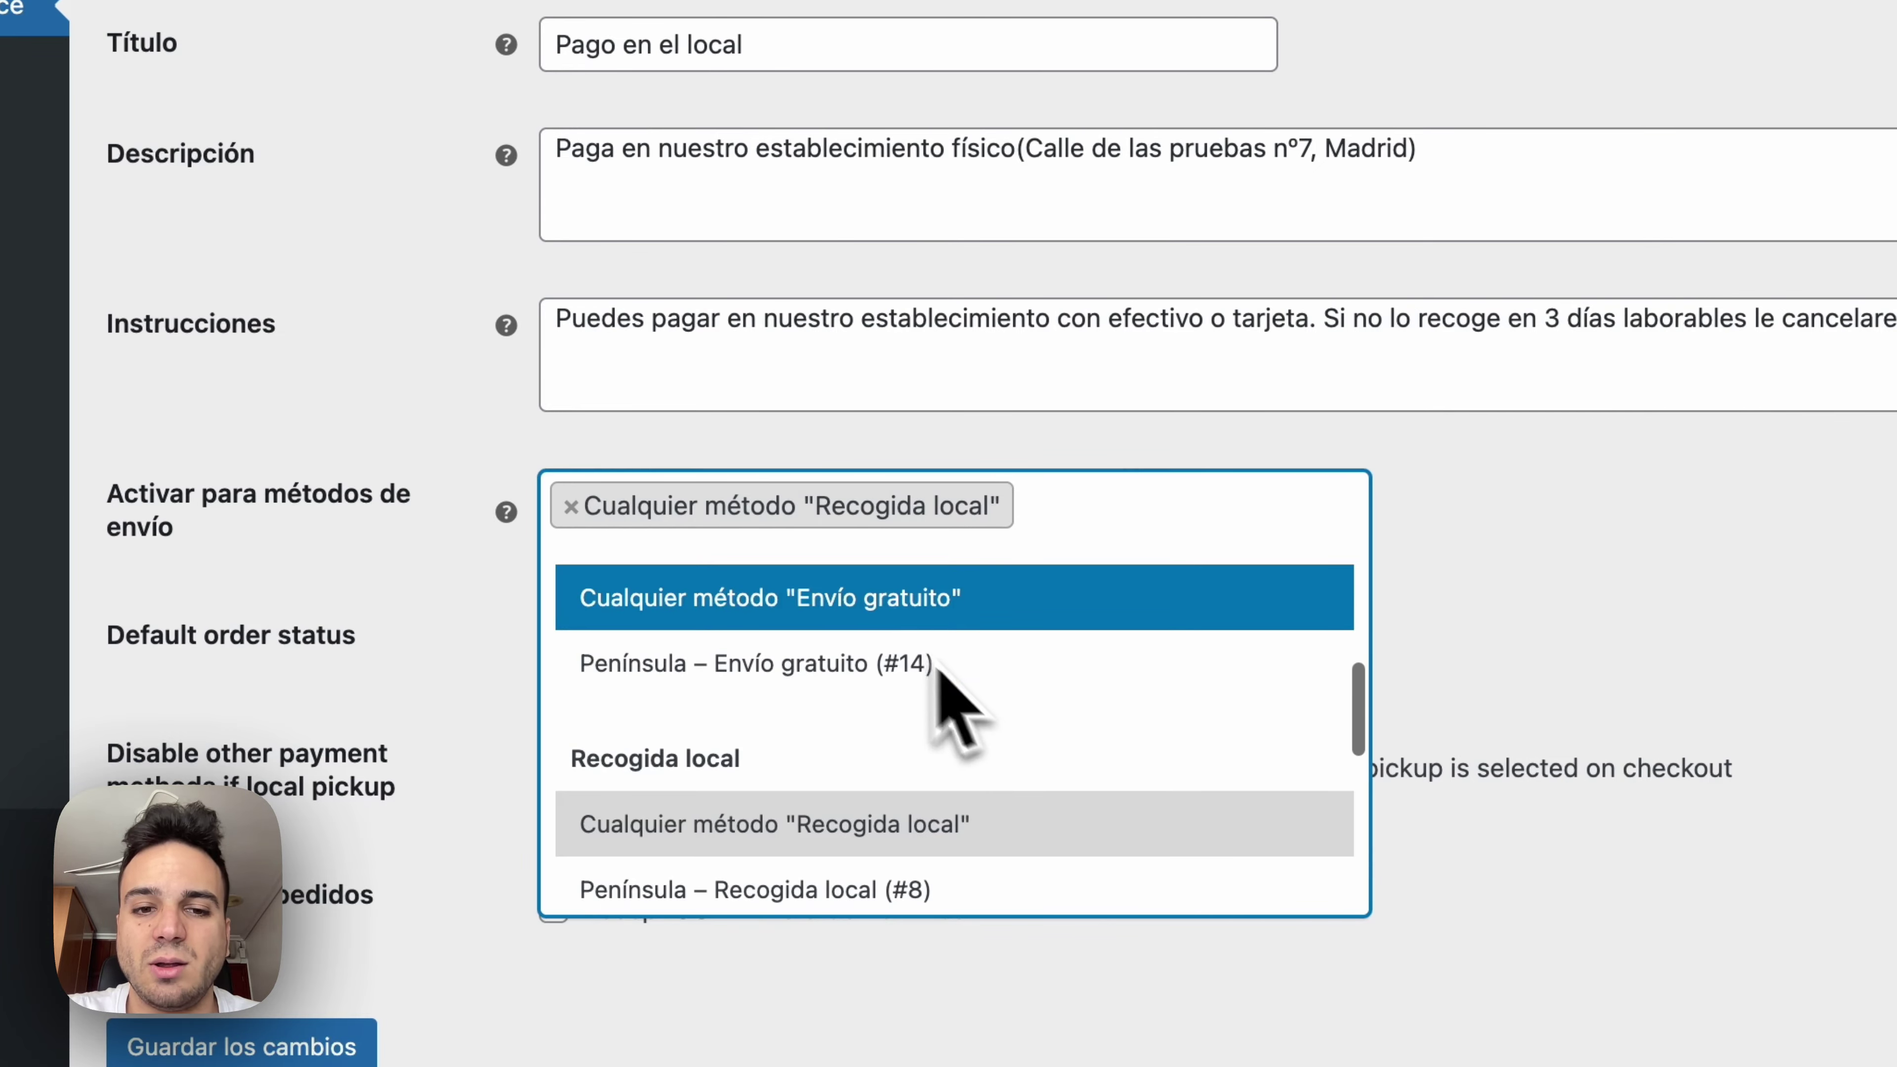
left_click(1605, 620)
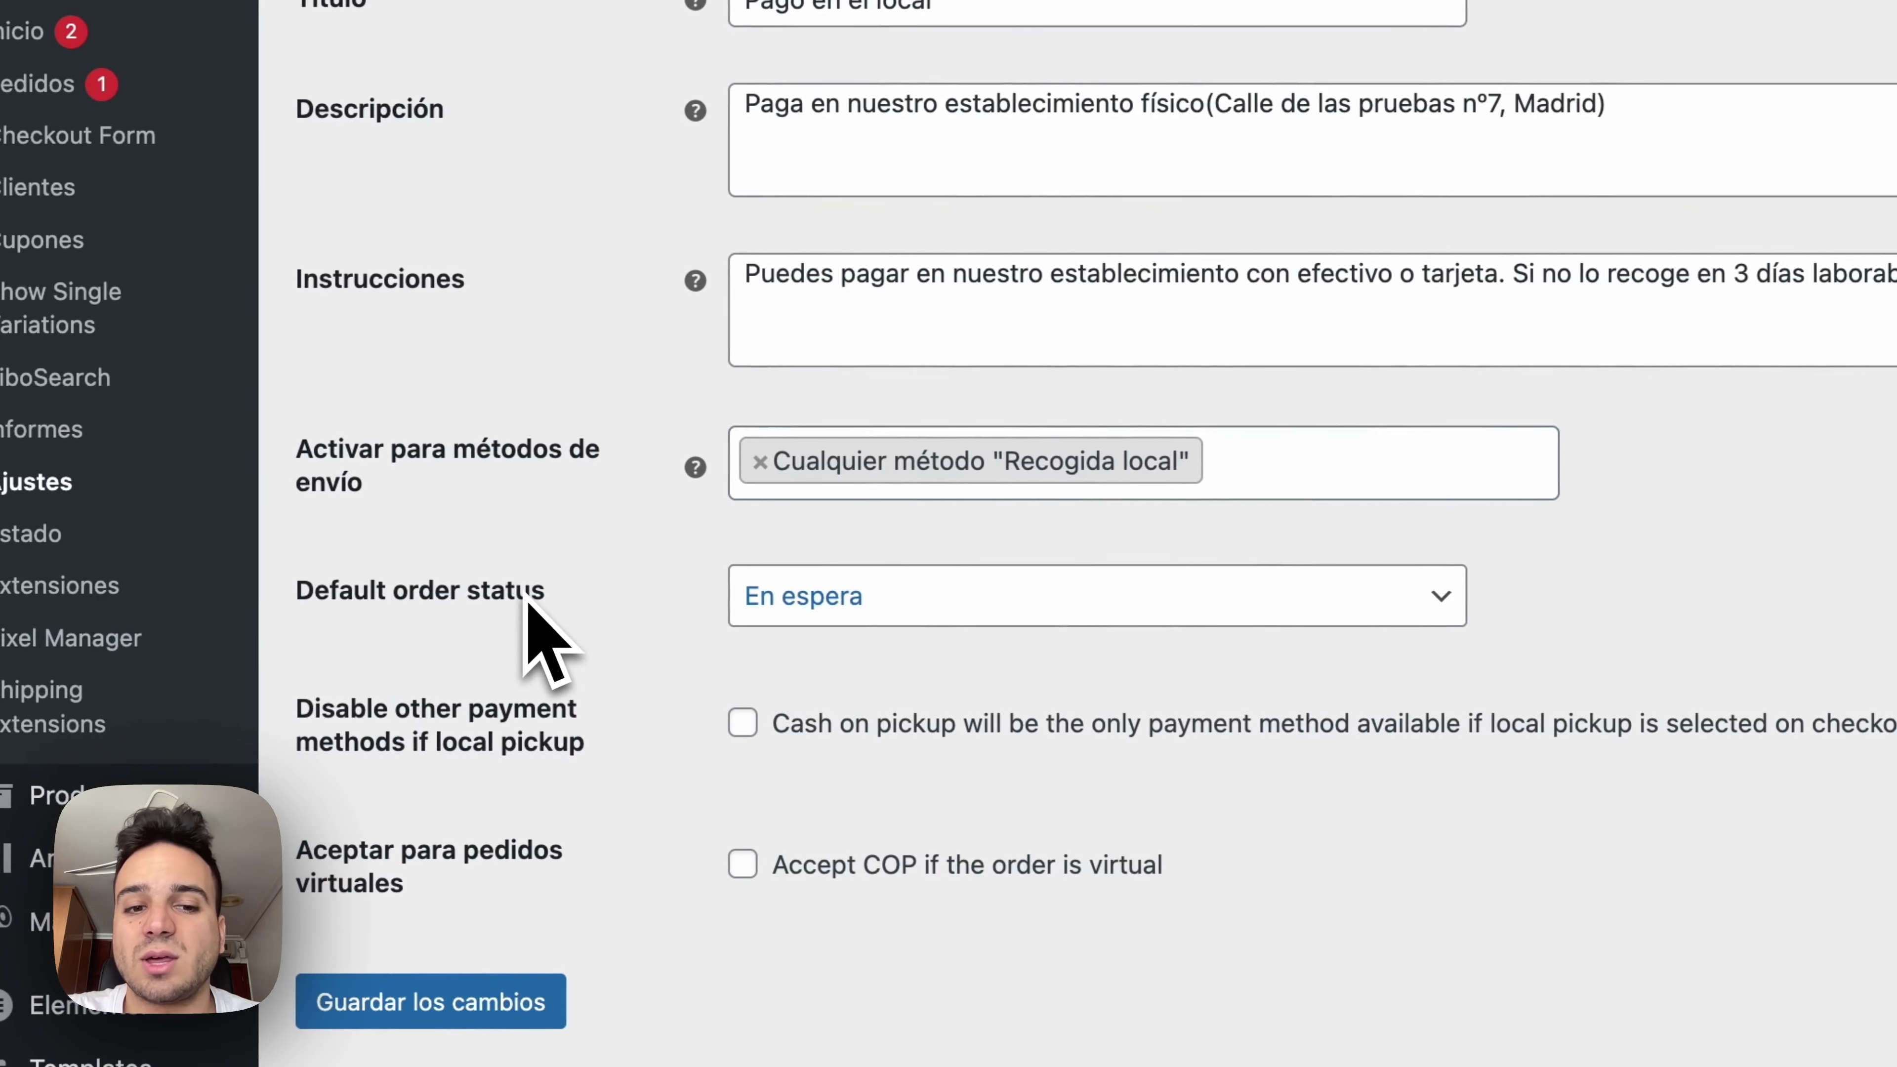
left_click(815, 598)
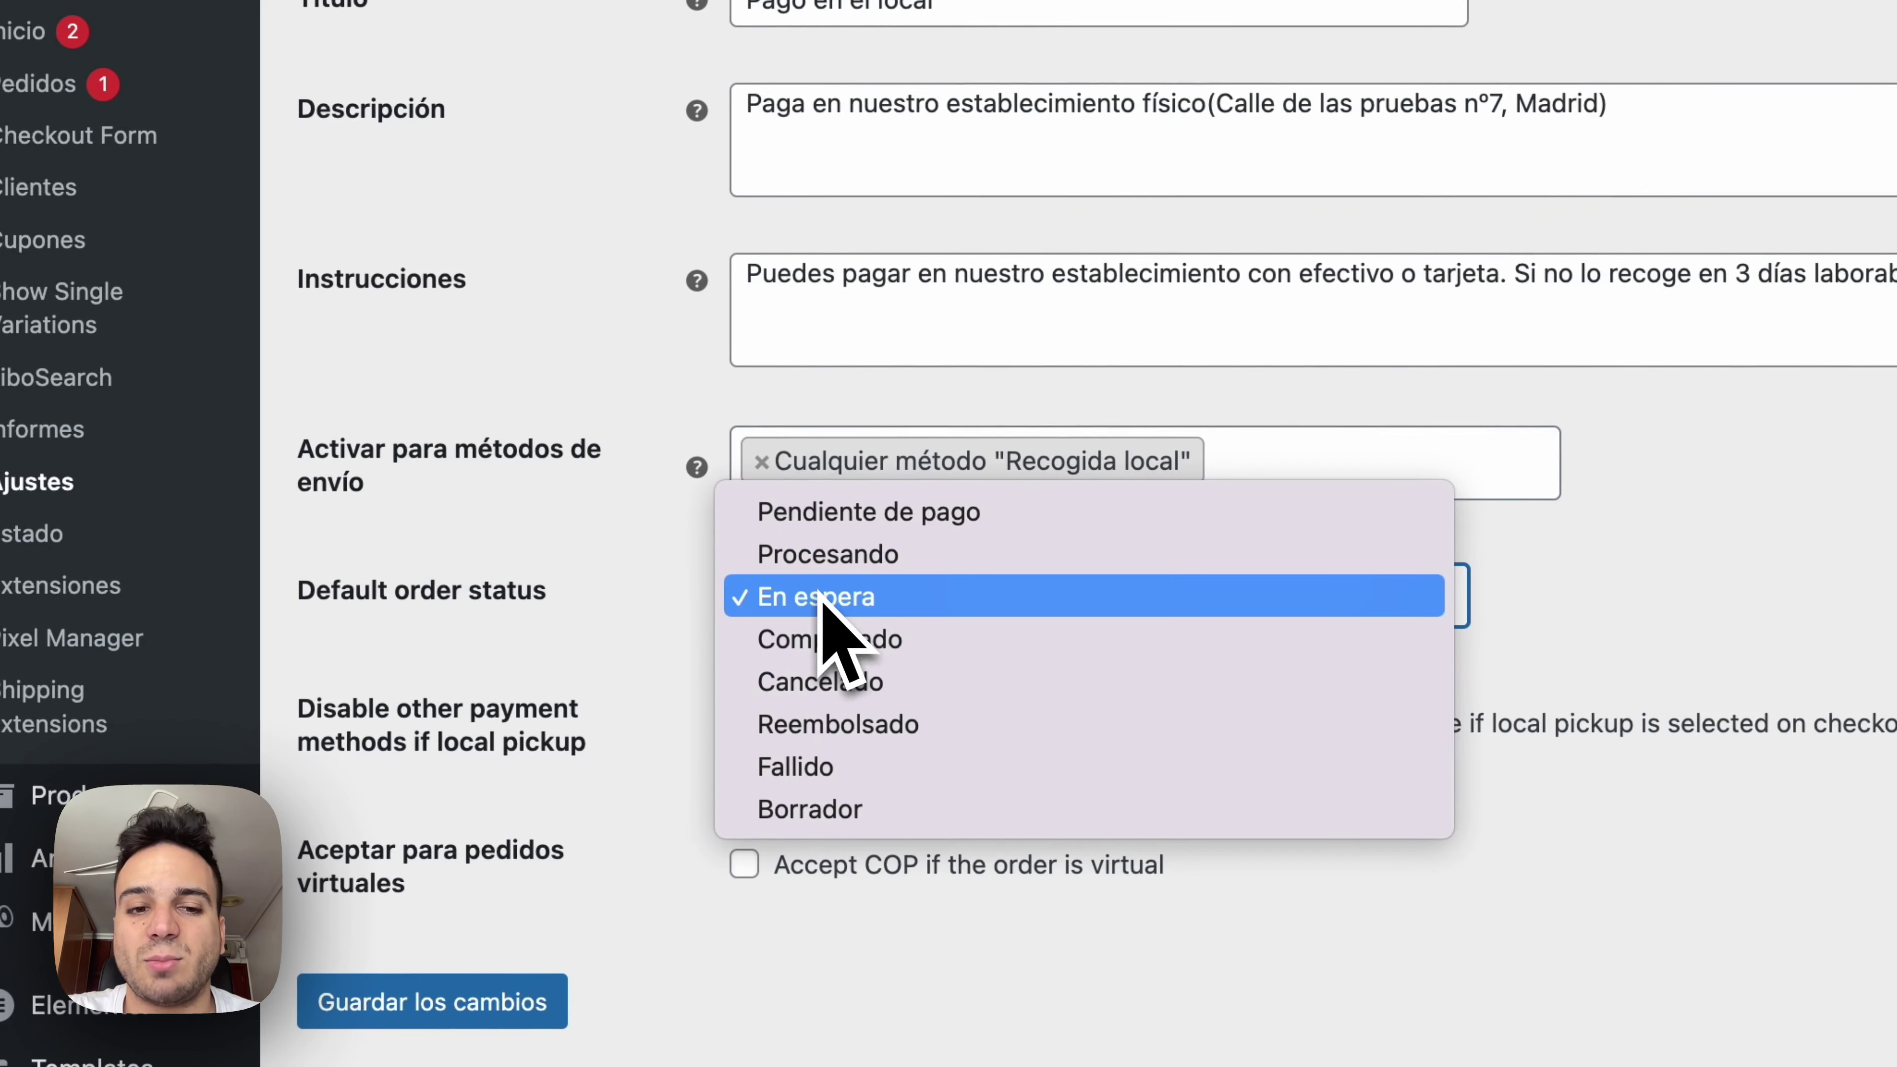
left_click(860, 598)
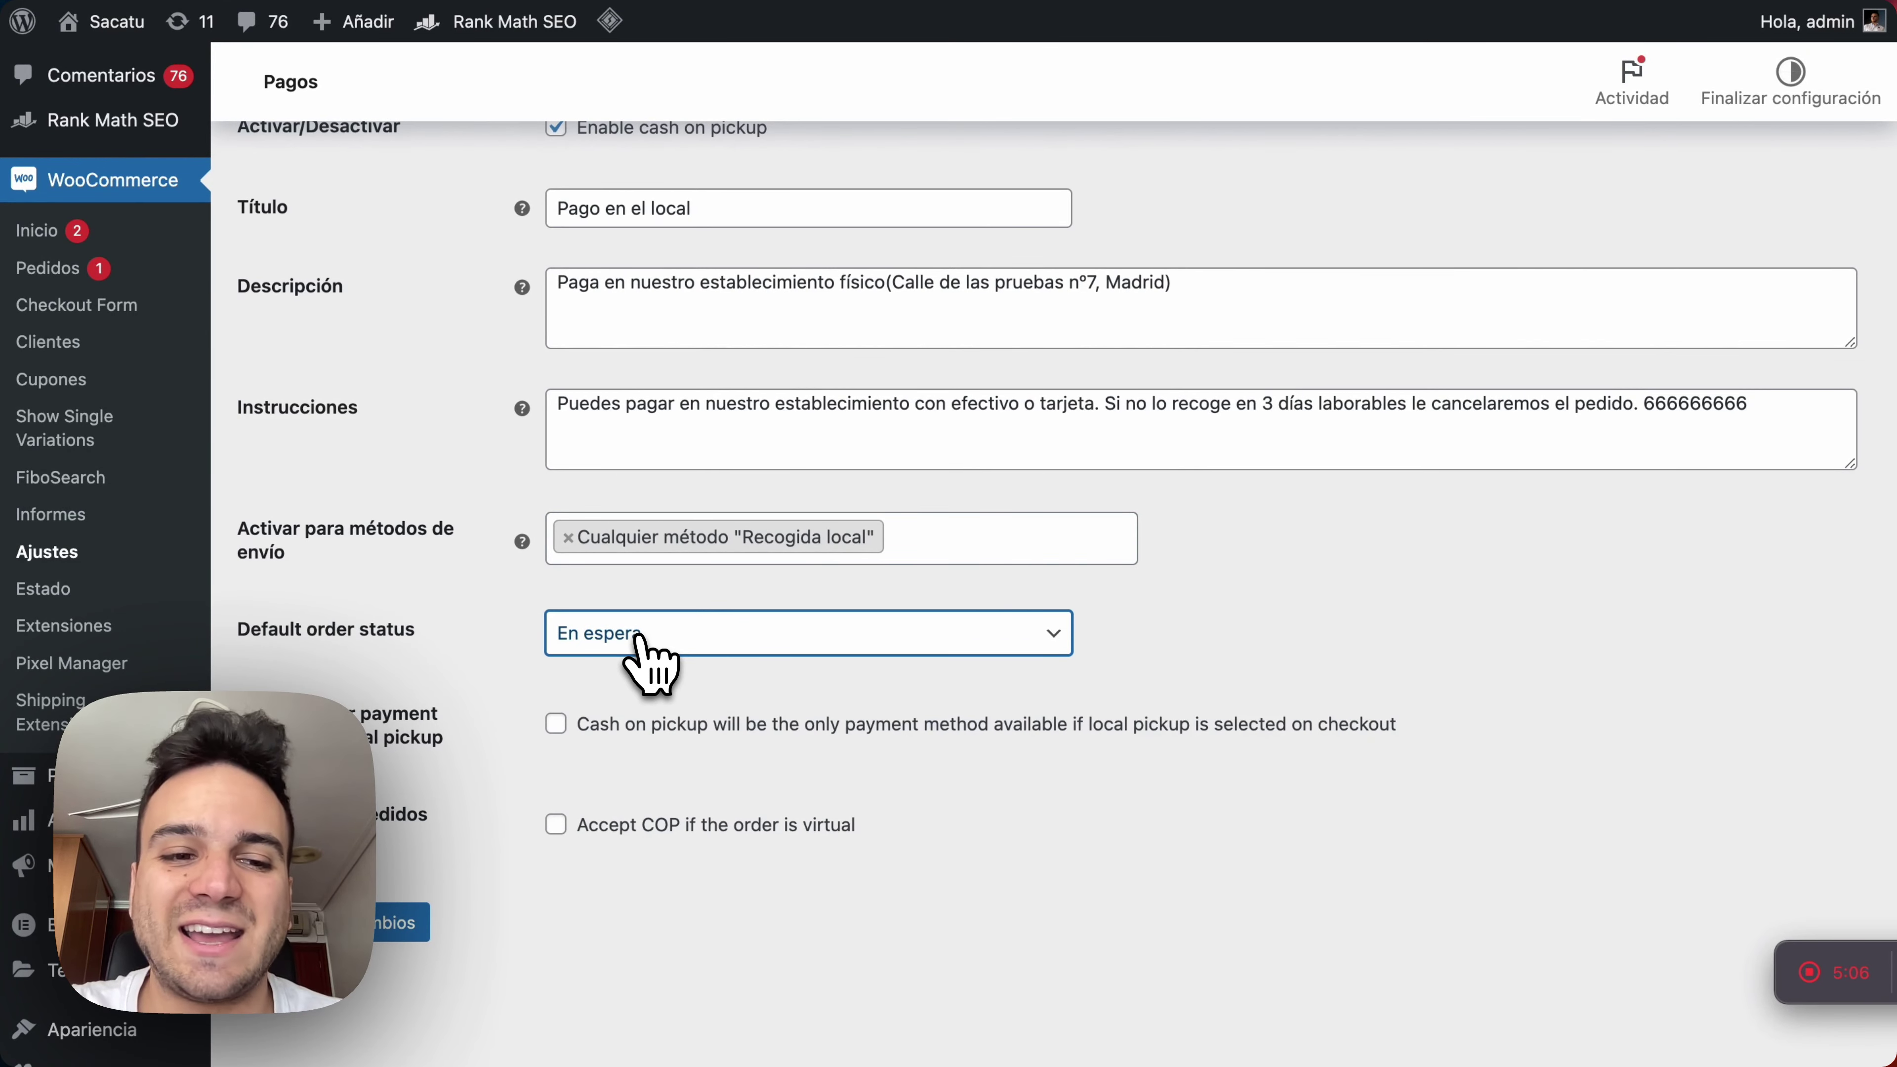
Step: Try the option making cash on pickup the only payment method for local pickup, turn it off again, and save the changes
scroll(642, 657, "down", 3)
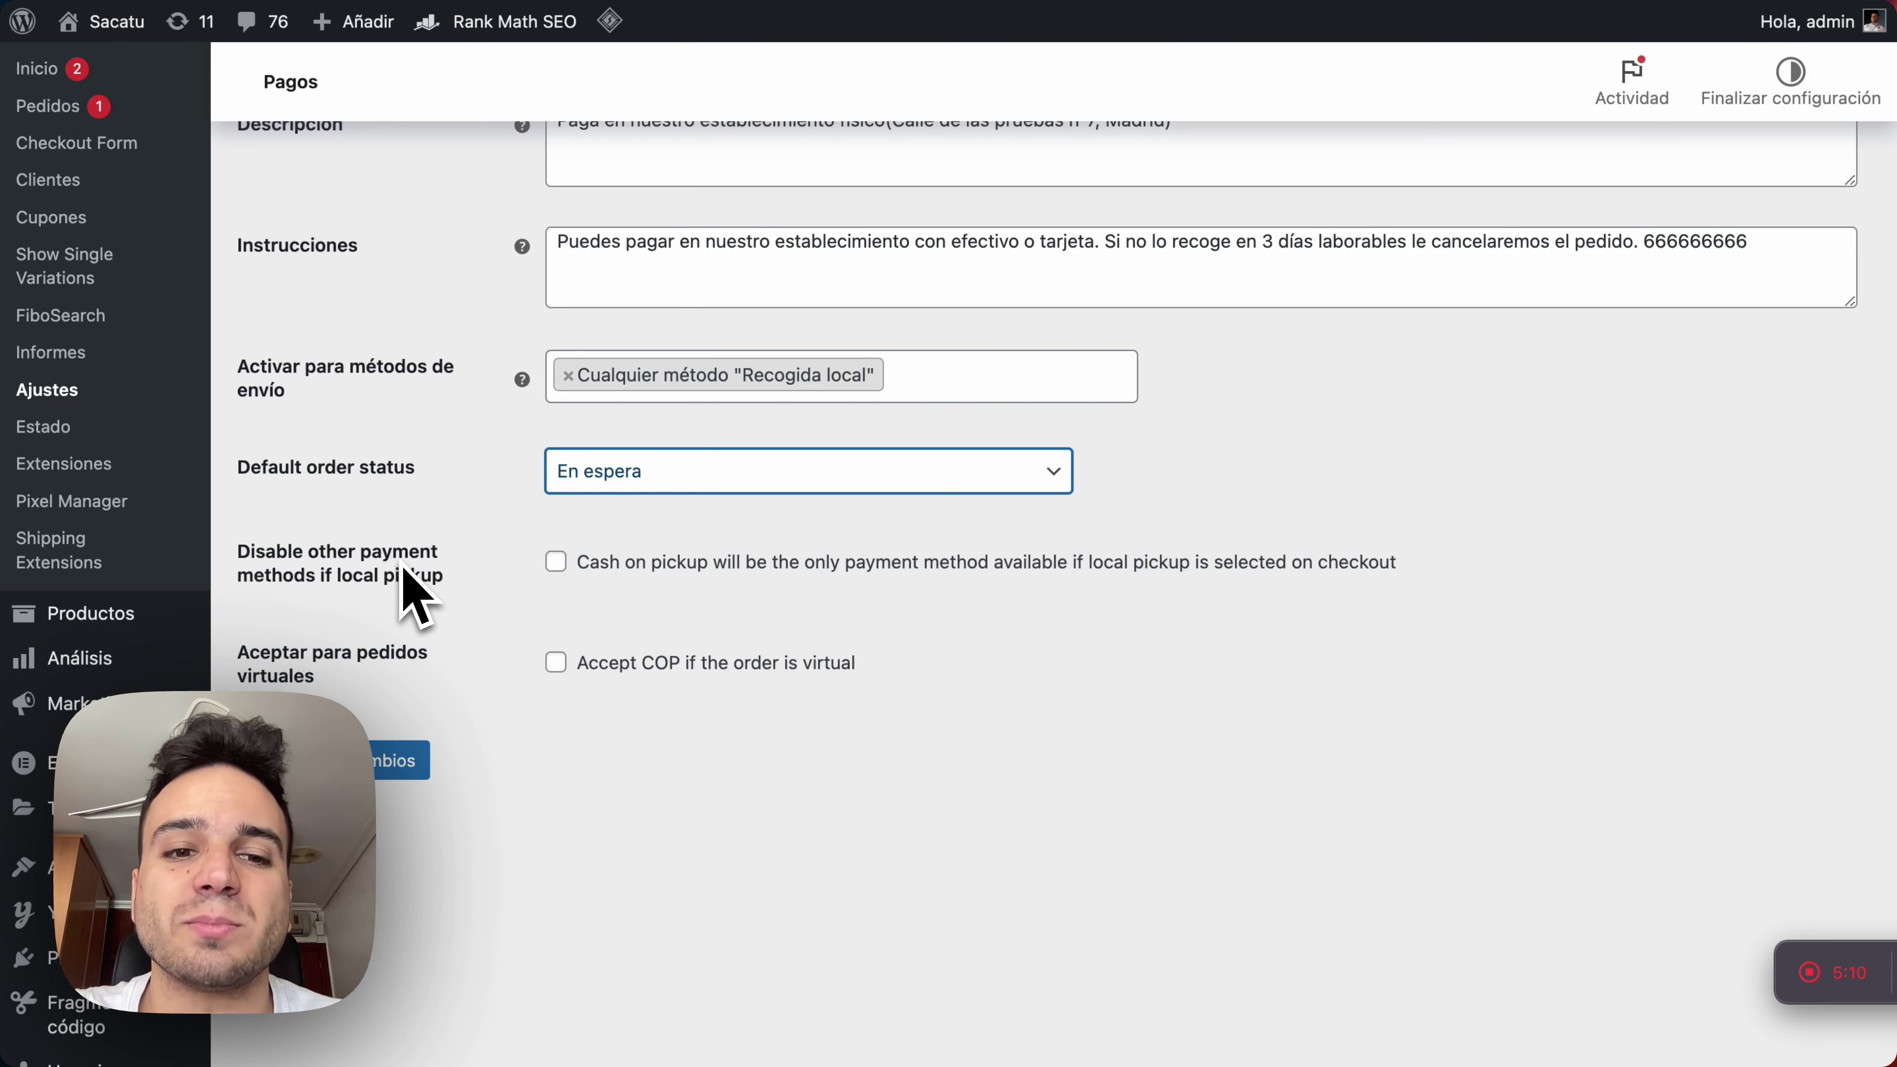
scroll(405, 575, "up", 3)
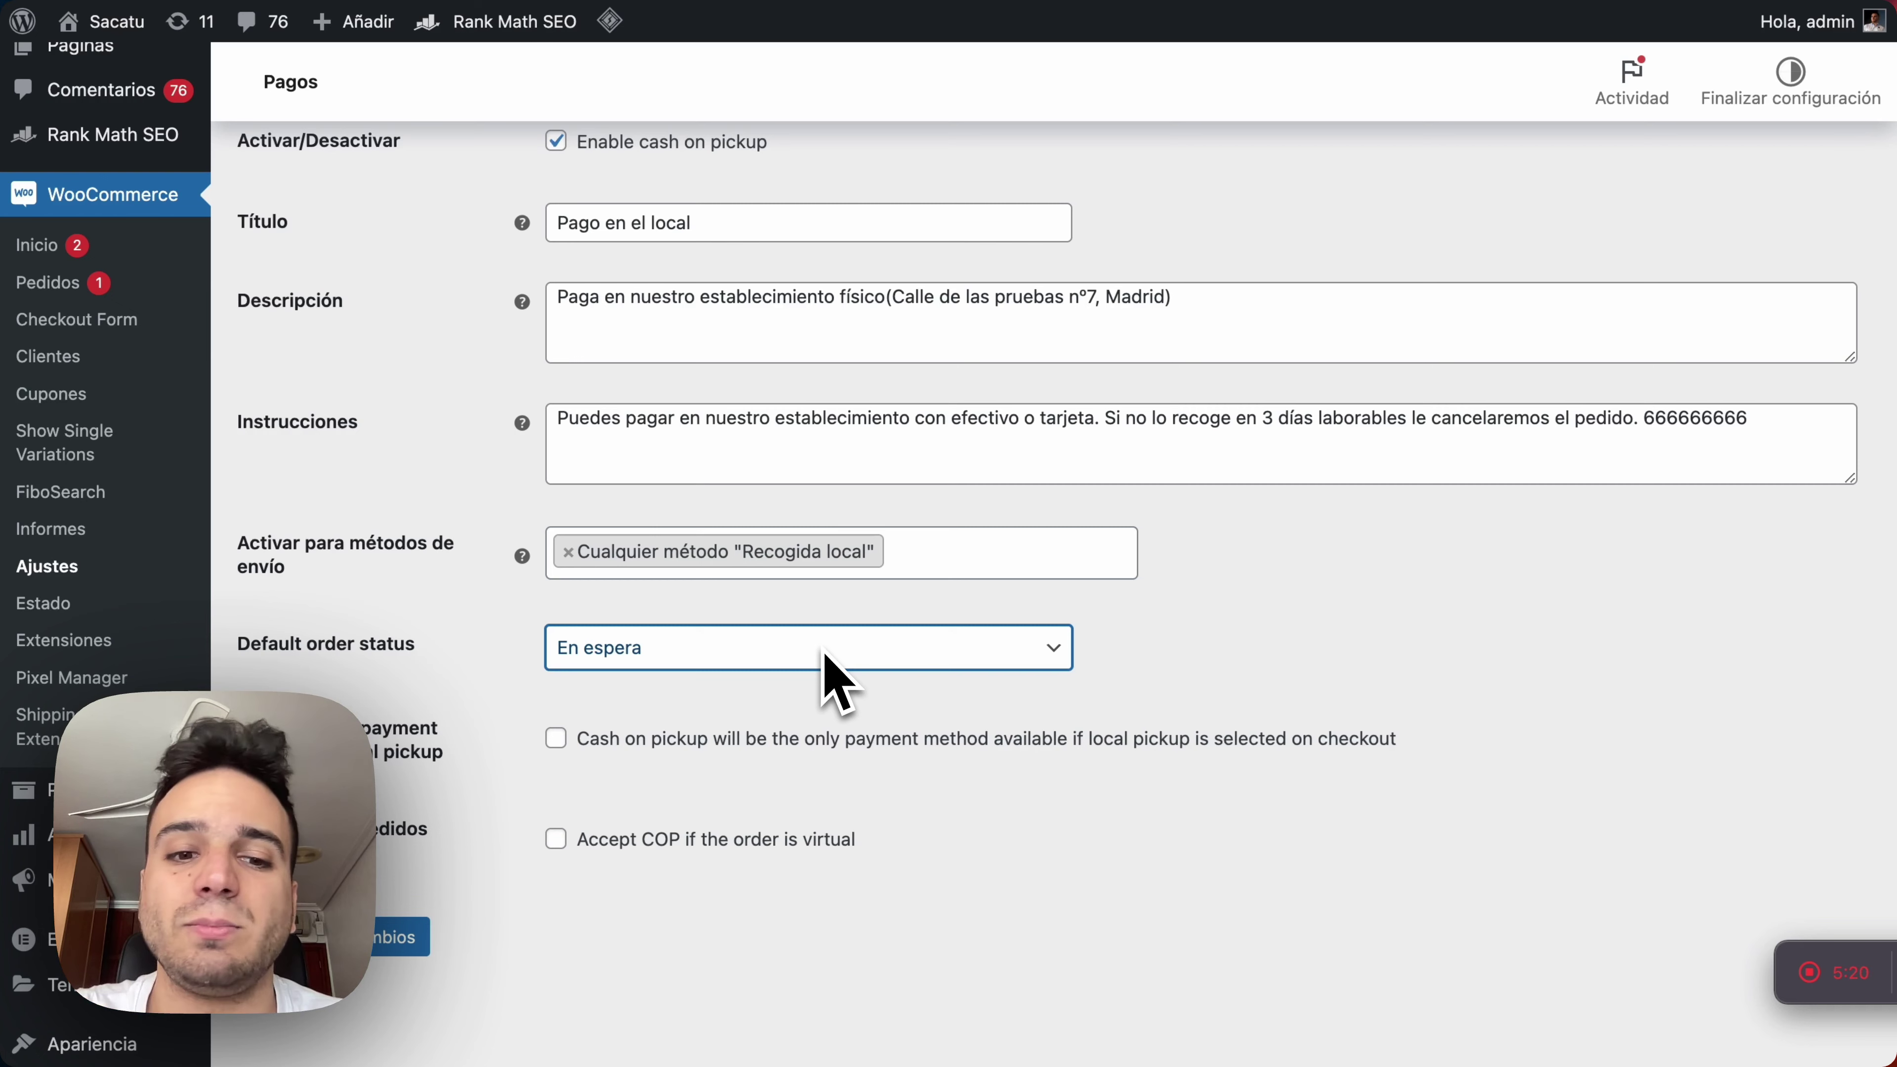
left_click(566, 741)
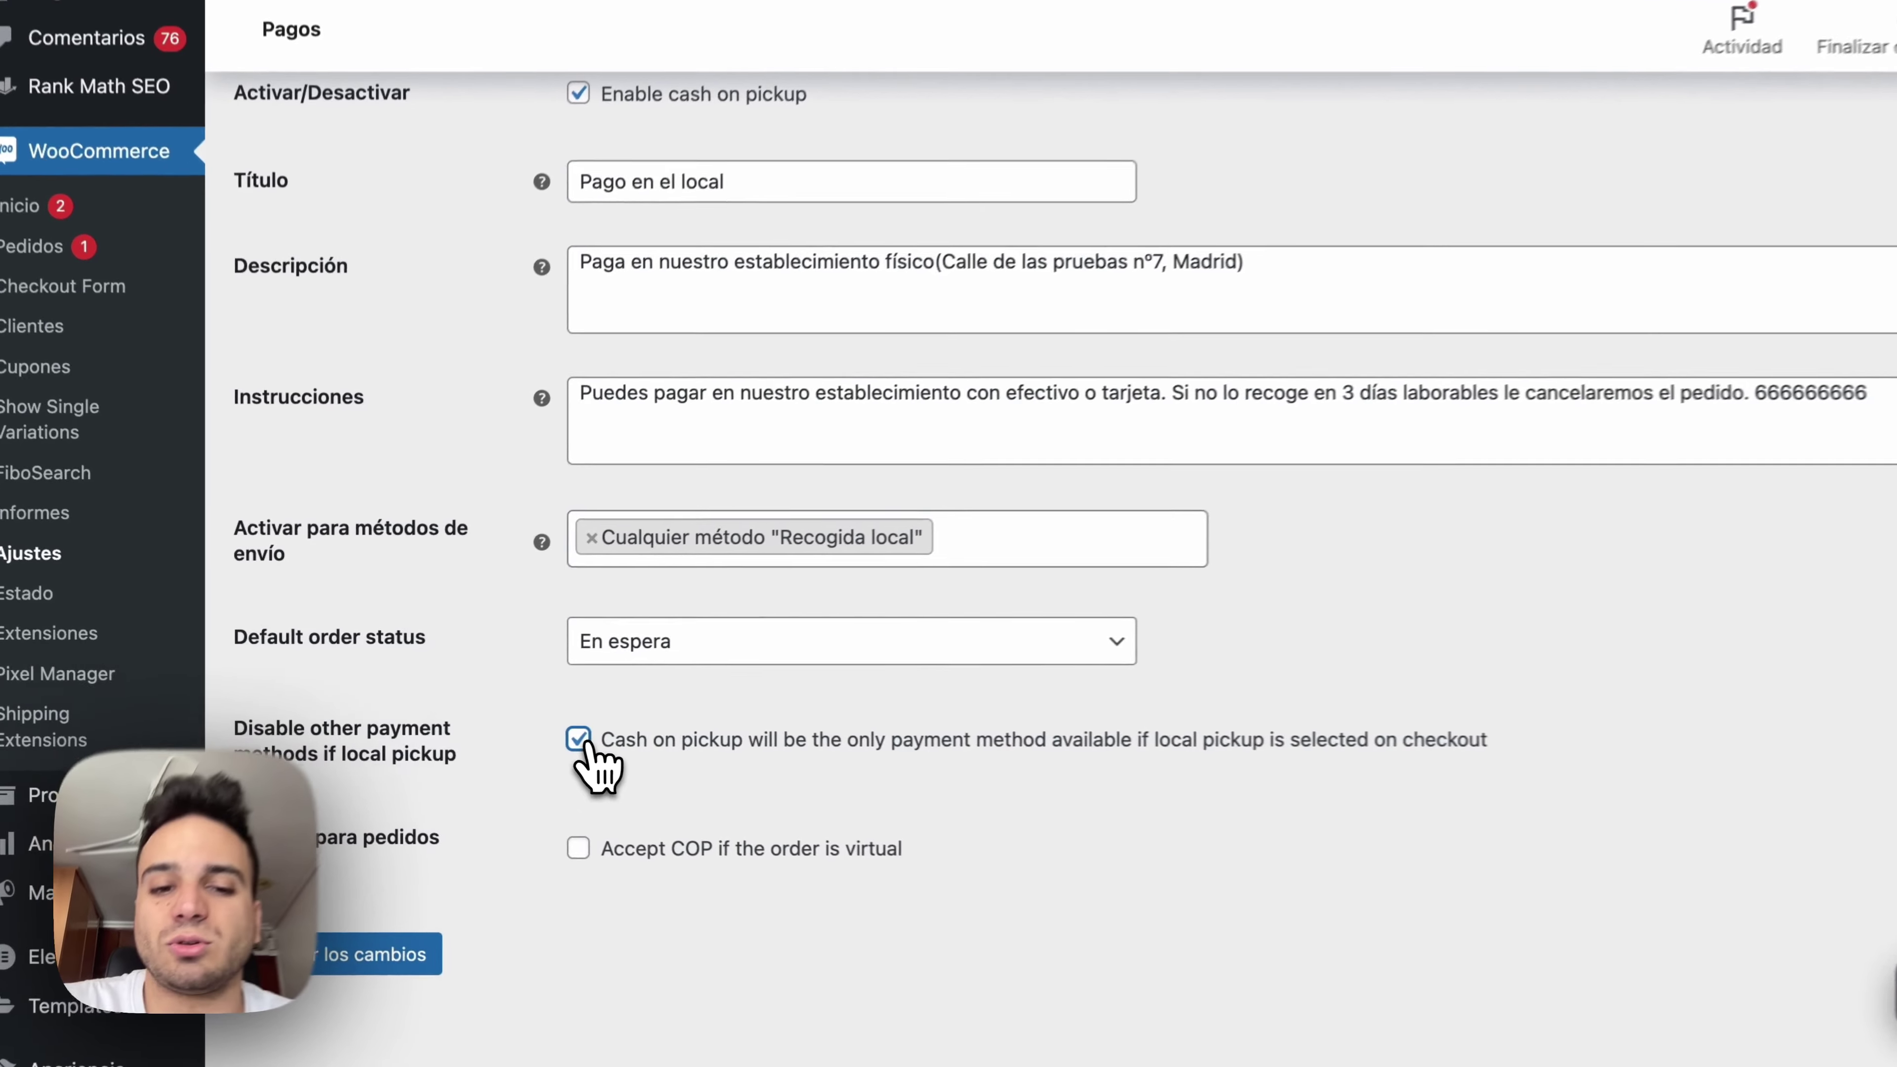
left_click(556, 738)
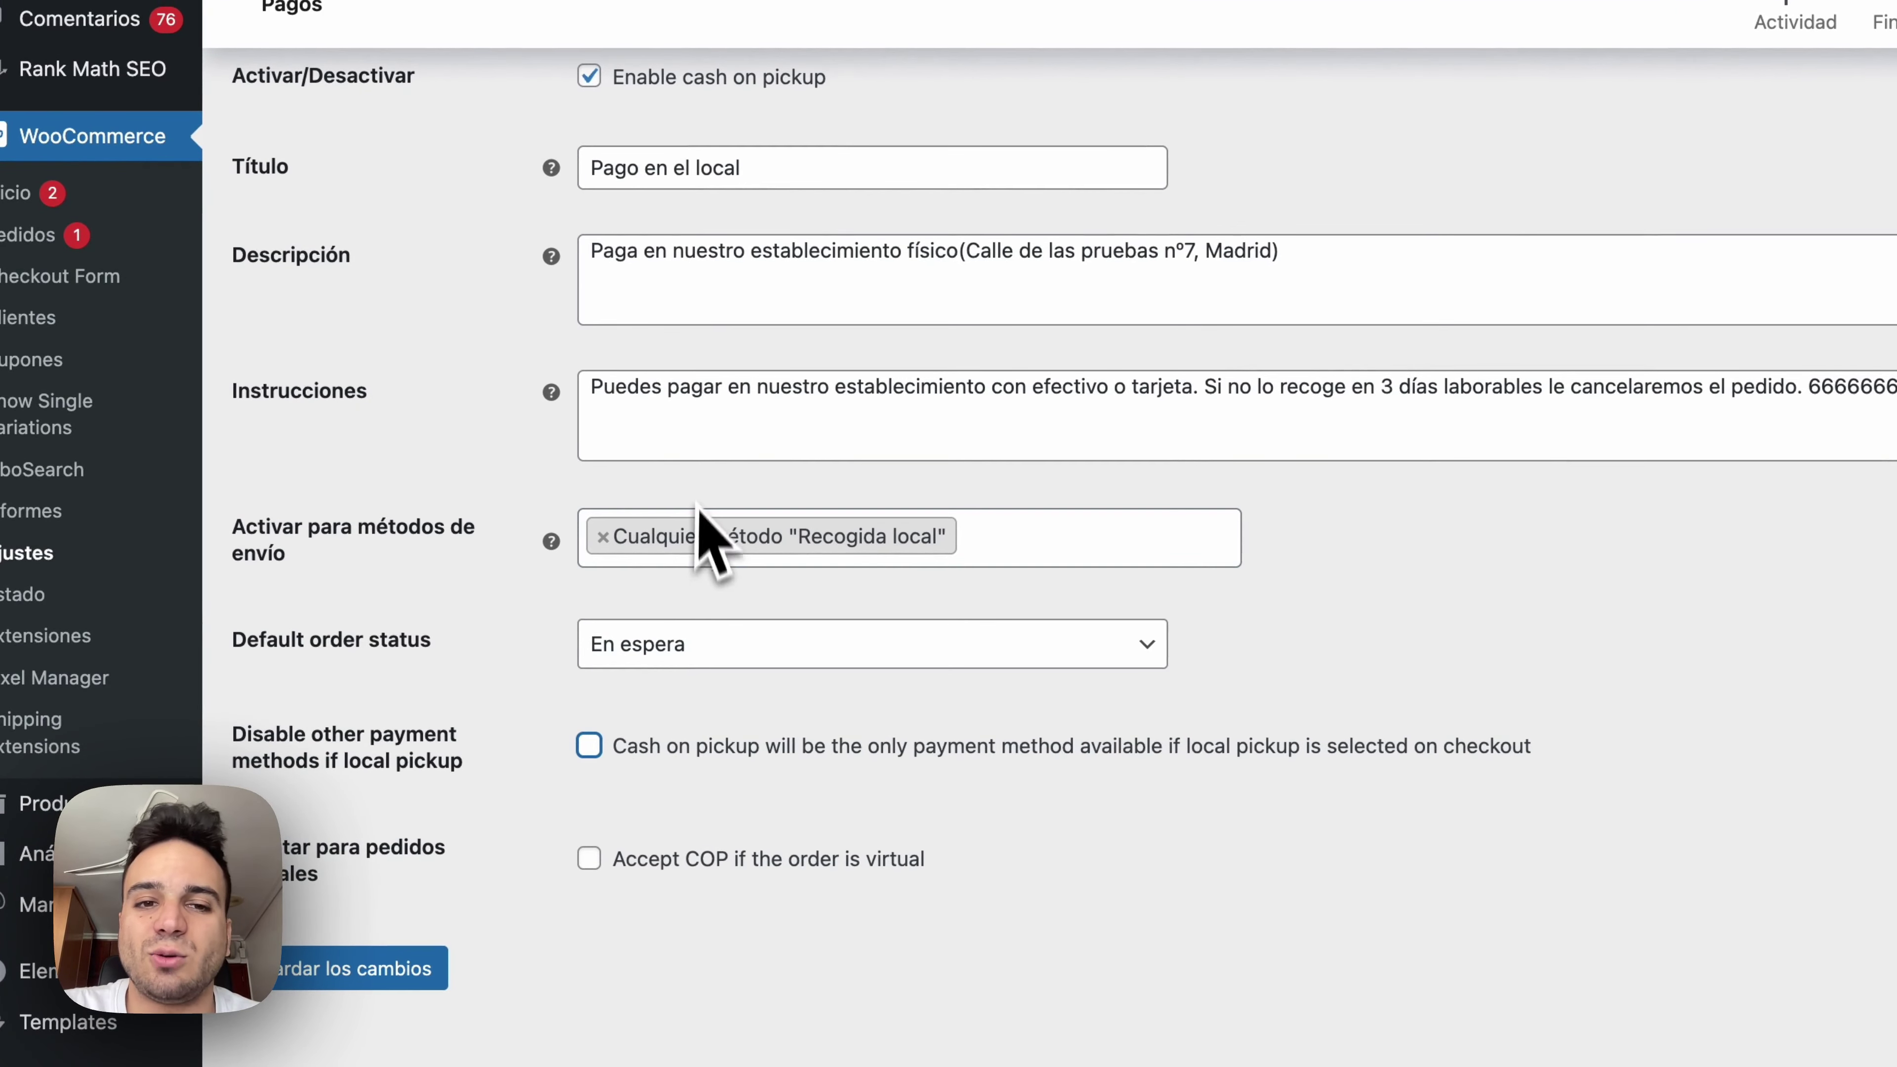
scroll(694, 508, "up", 1)
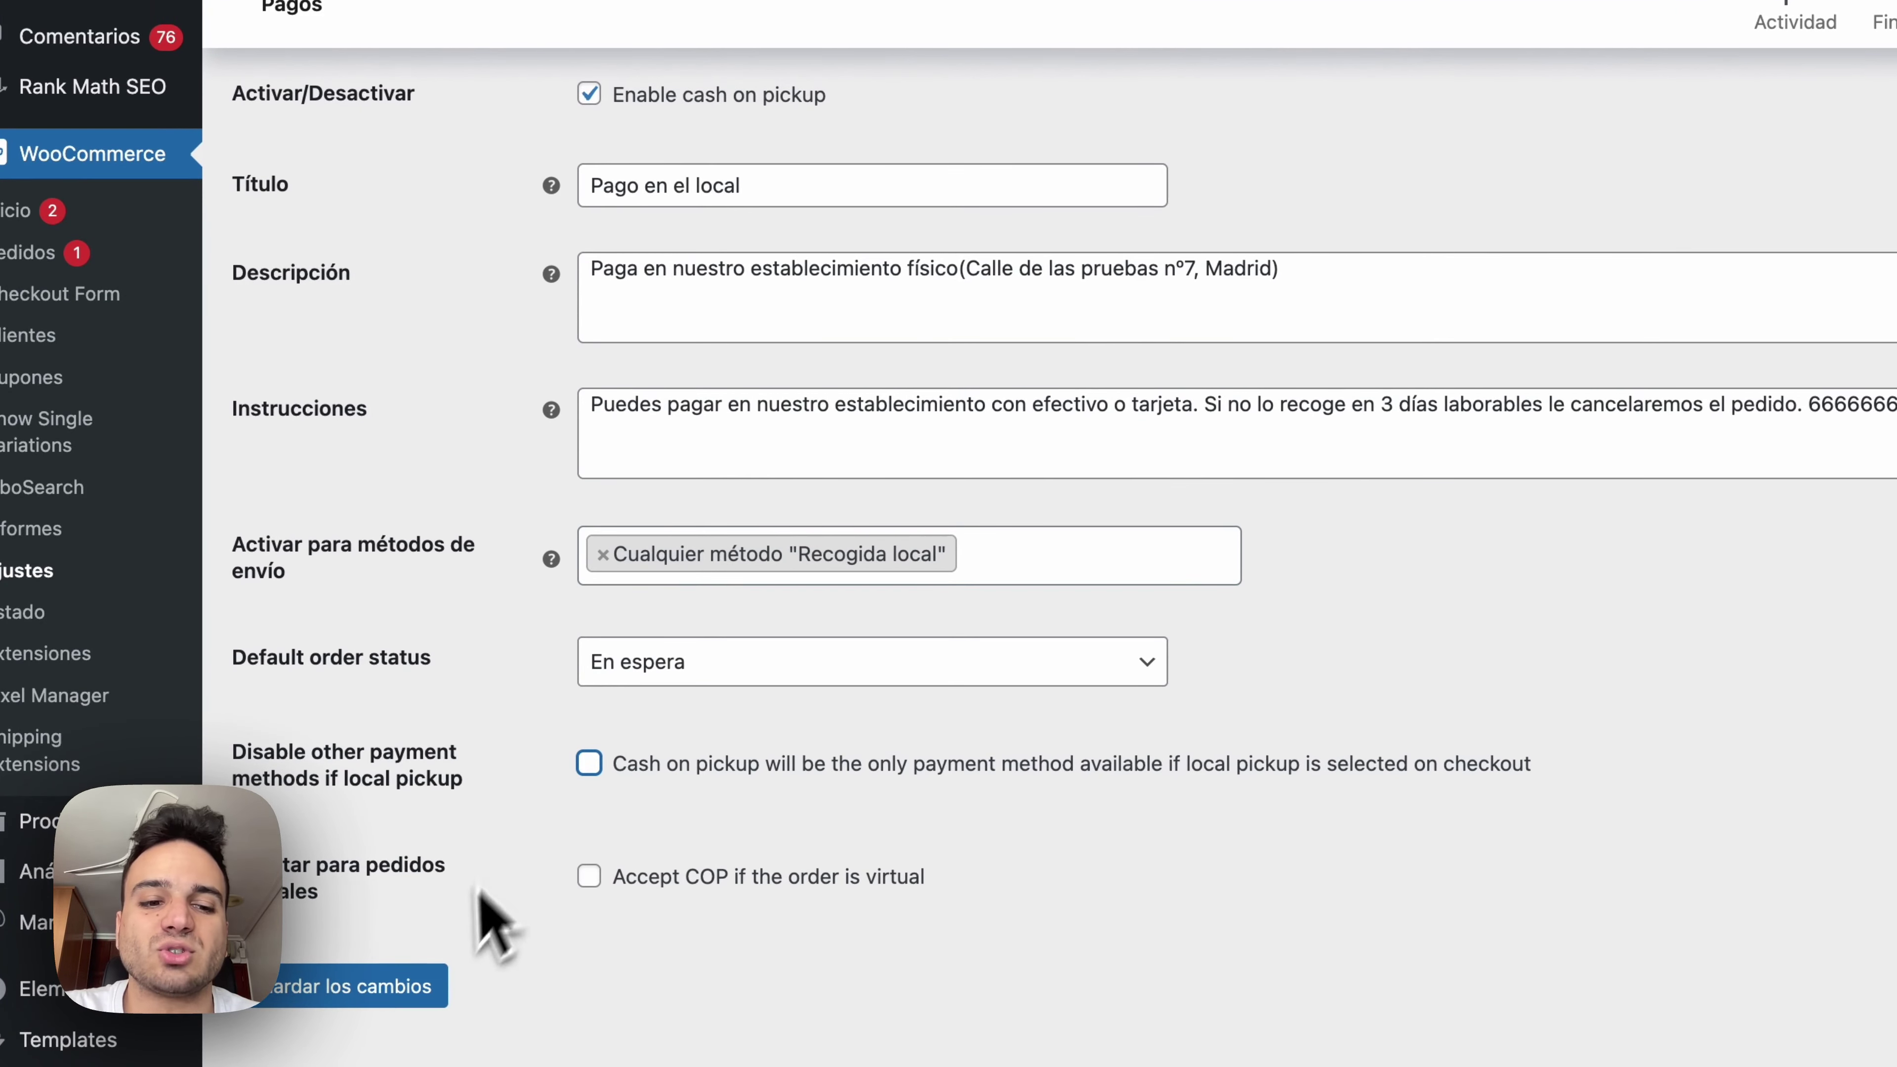
left_click(394, 985)
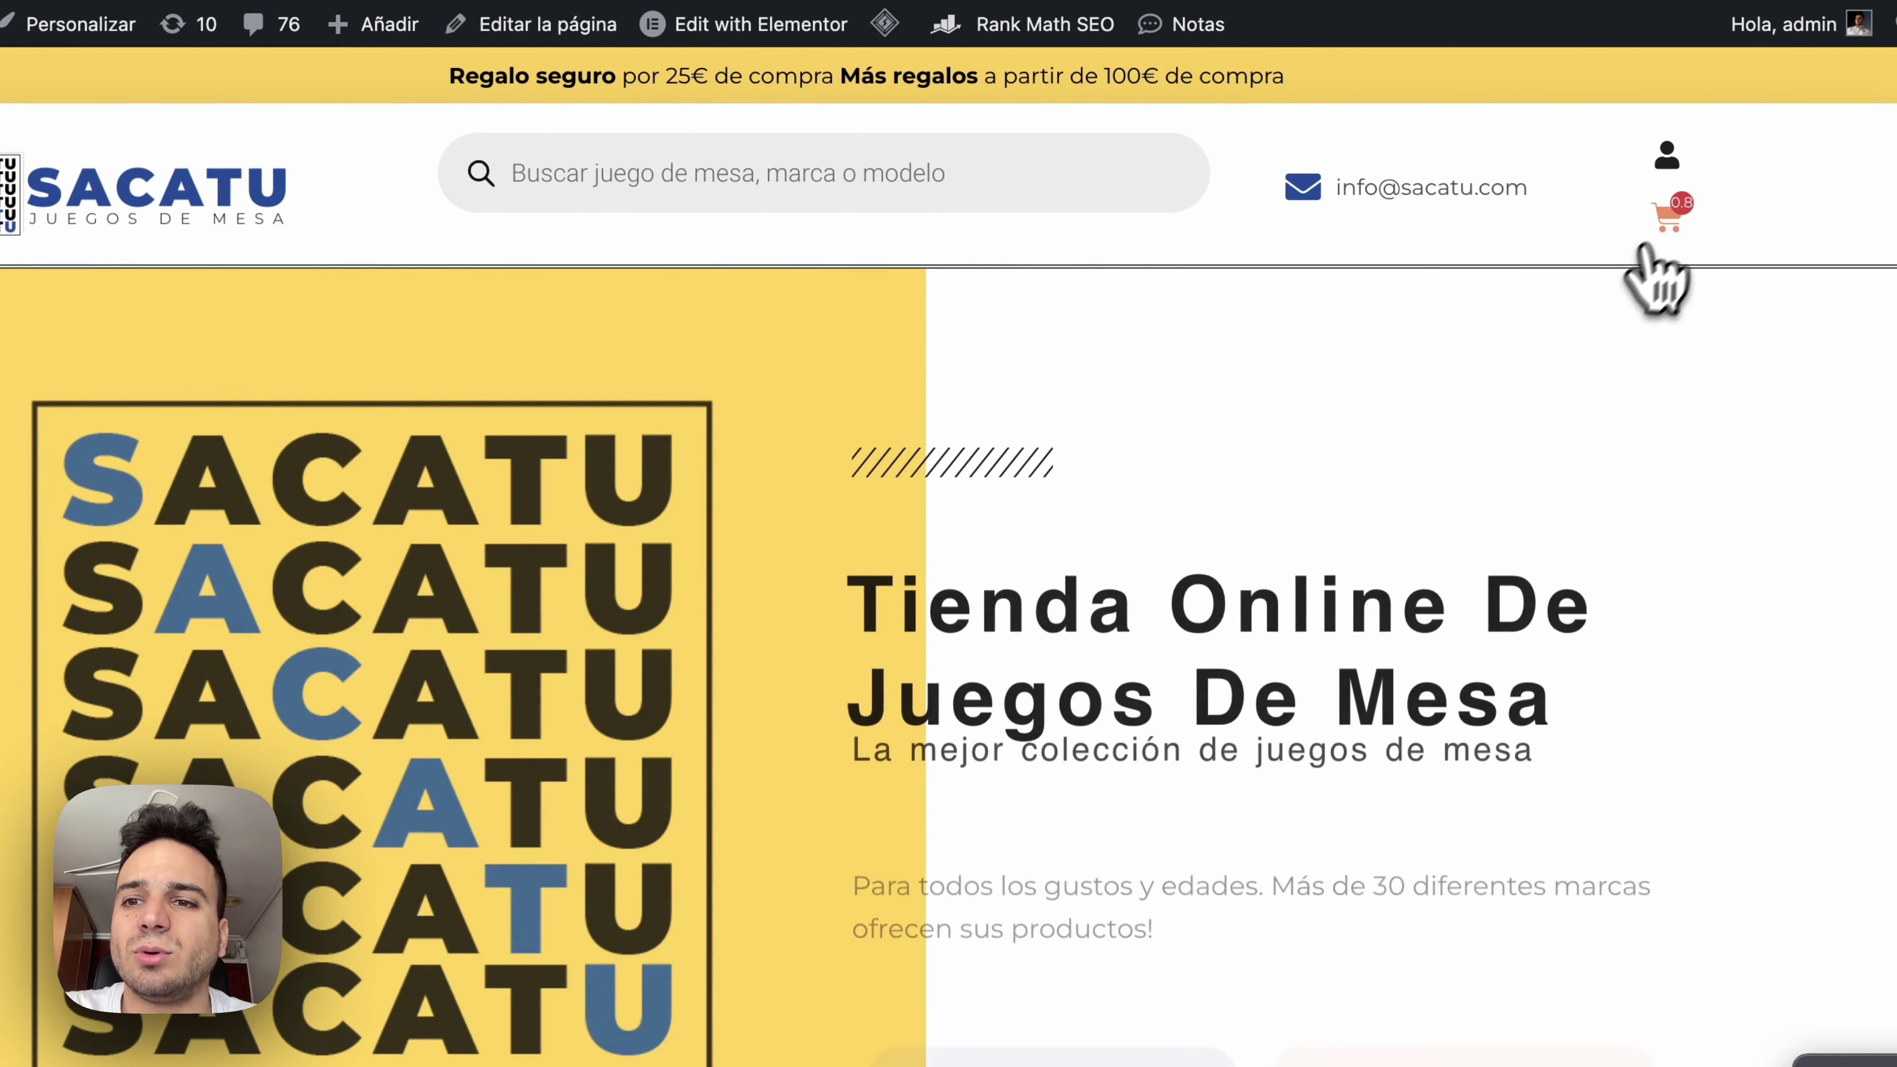
Step: Go to the storefront's checkout from the cart and review the order's shipping and payment options
left_click(1662, 220)
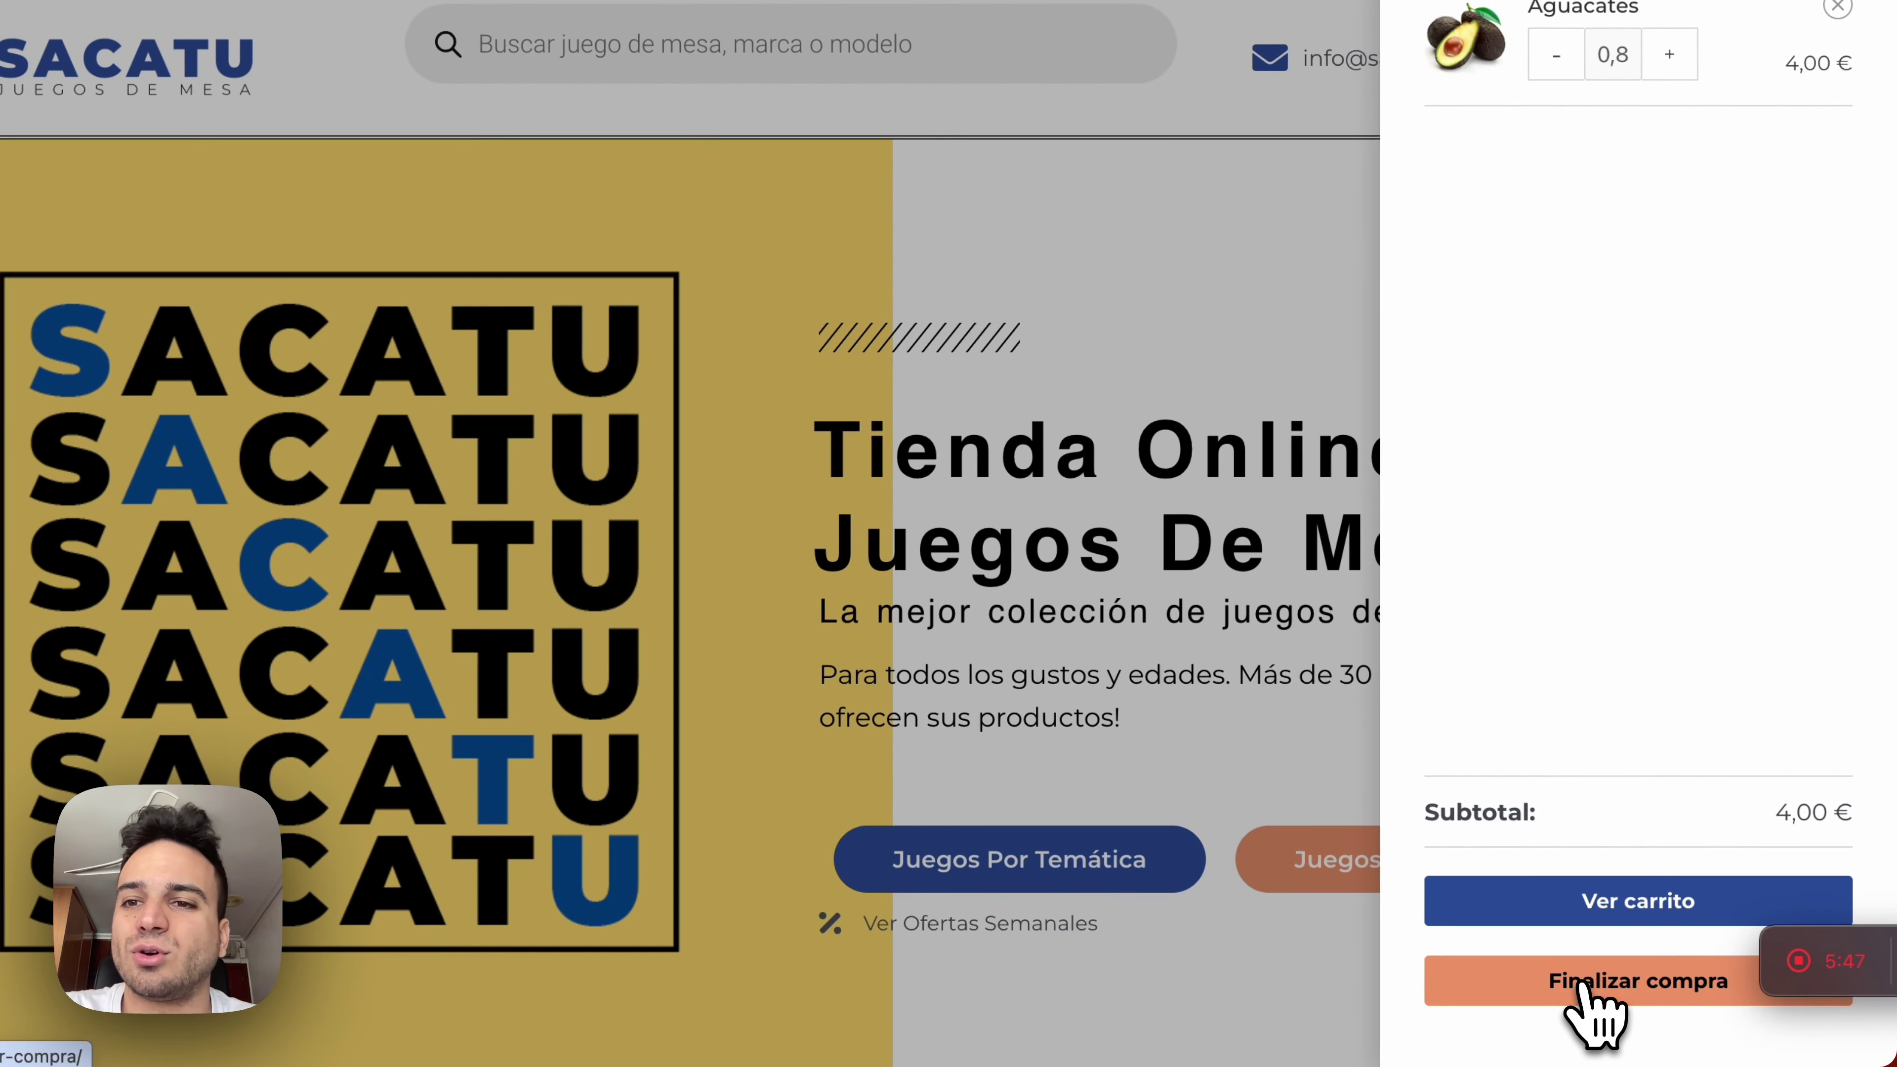
left_click(1583, 986)
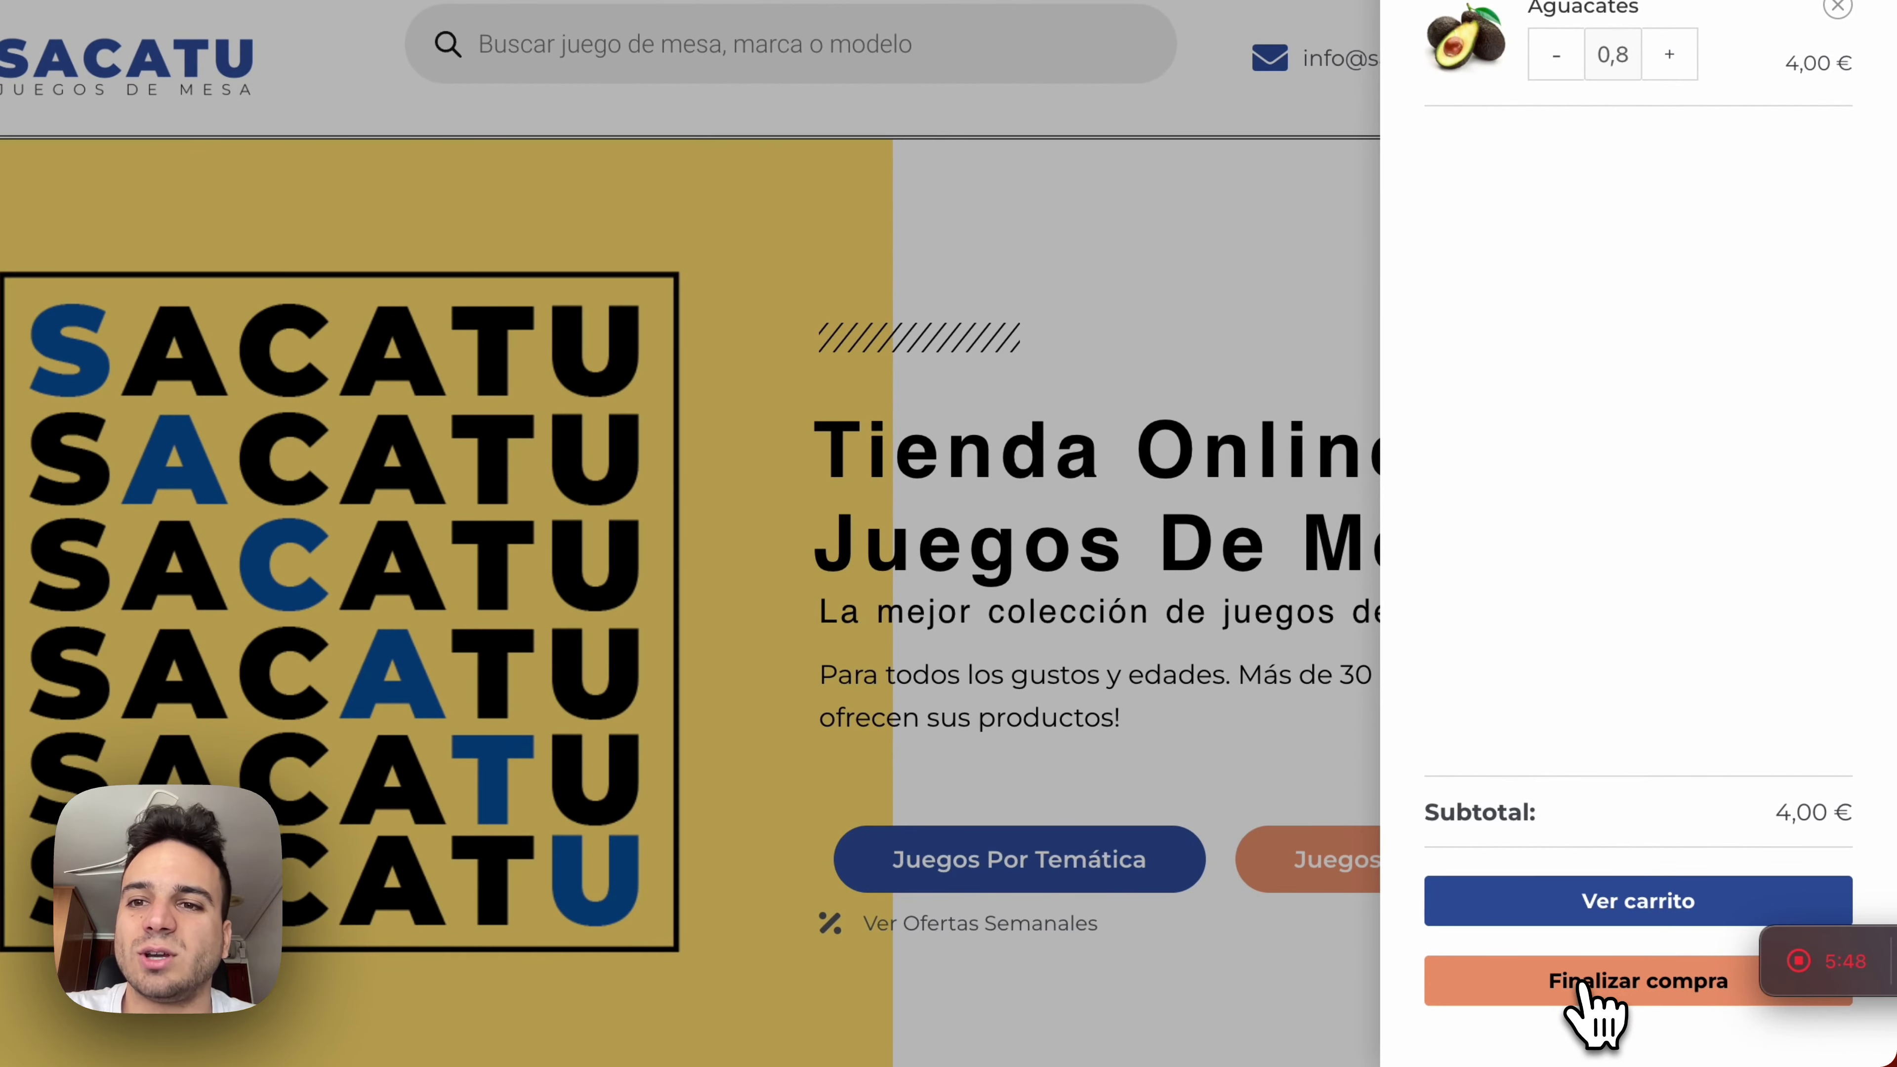
scroll(1618, 1000, "down", 5)
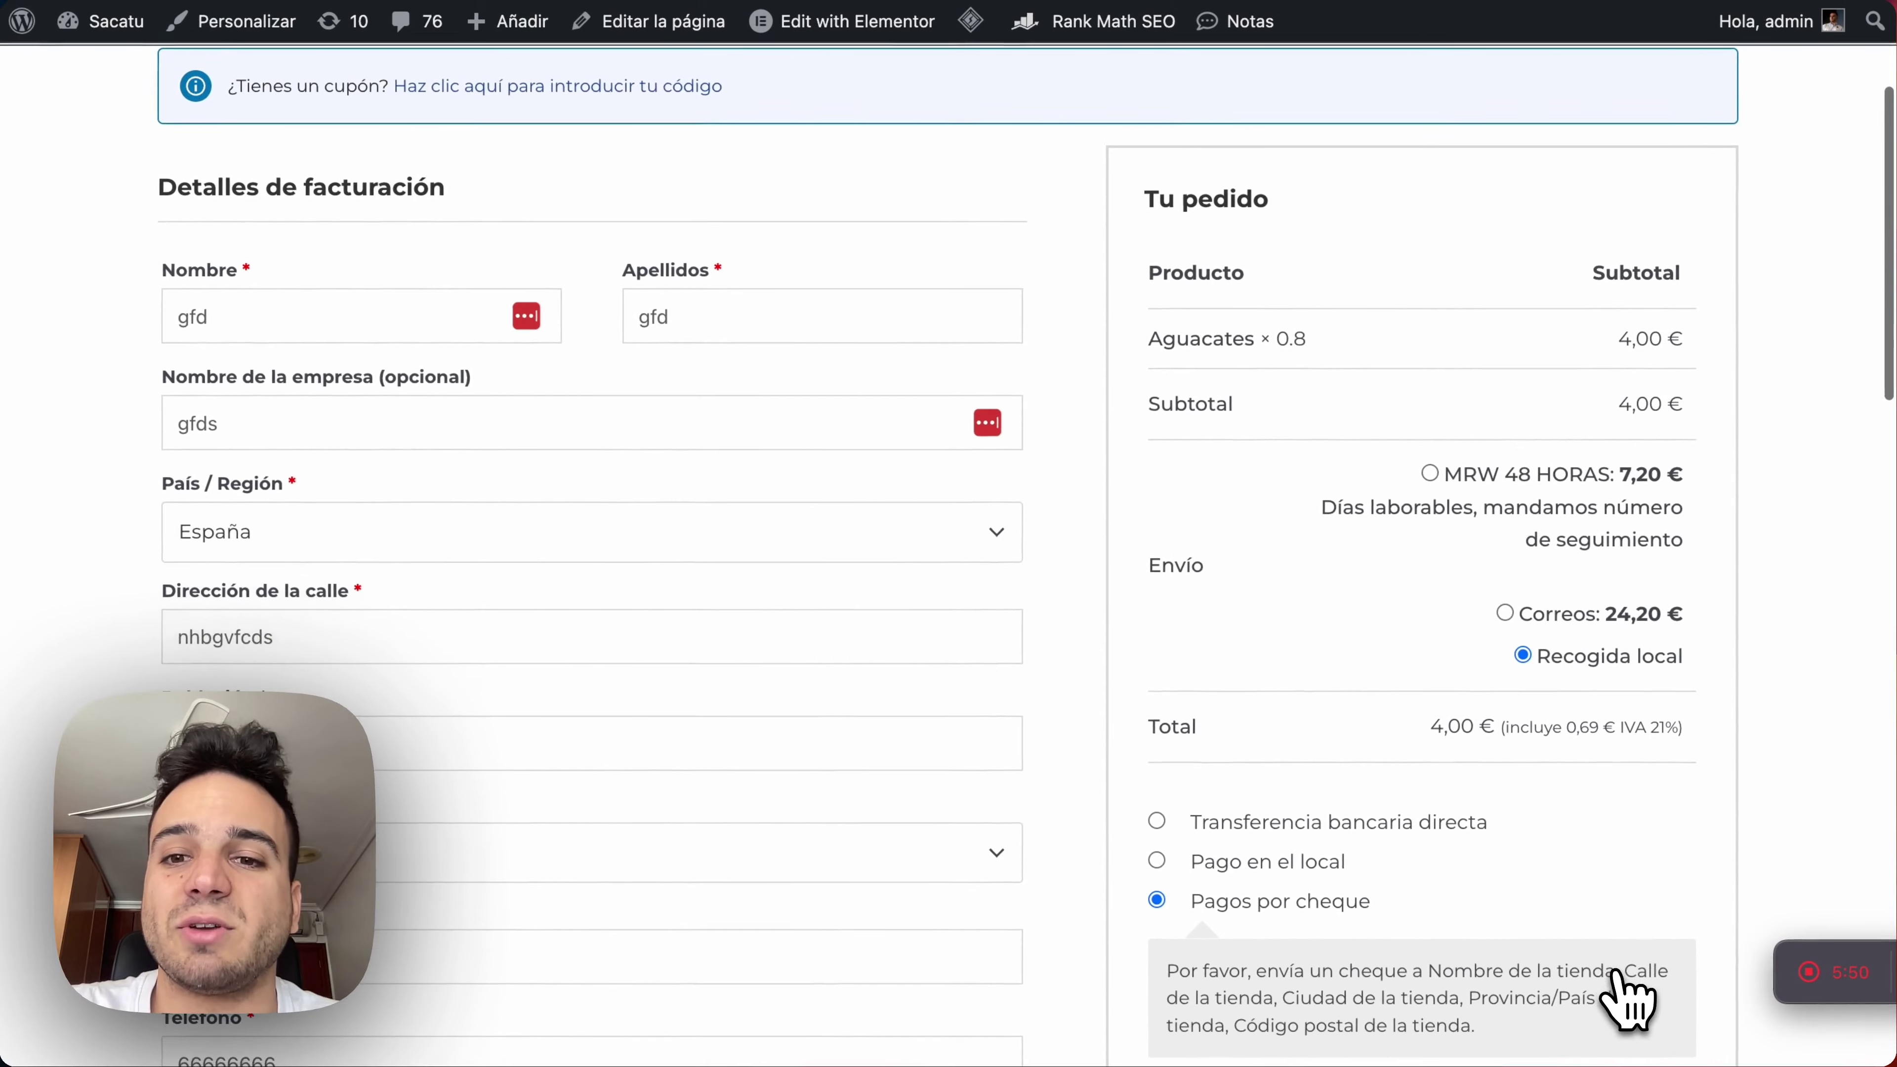
scroll(1606, 979, "up", 2)
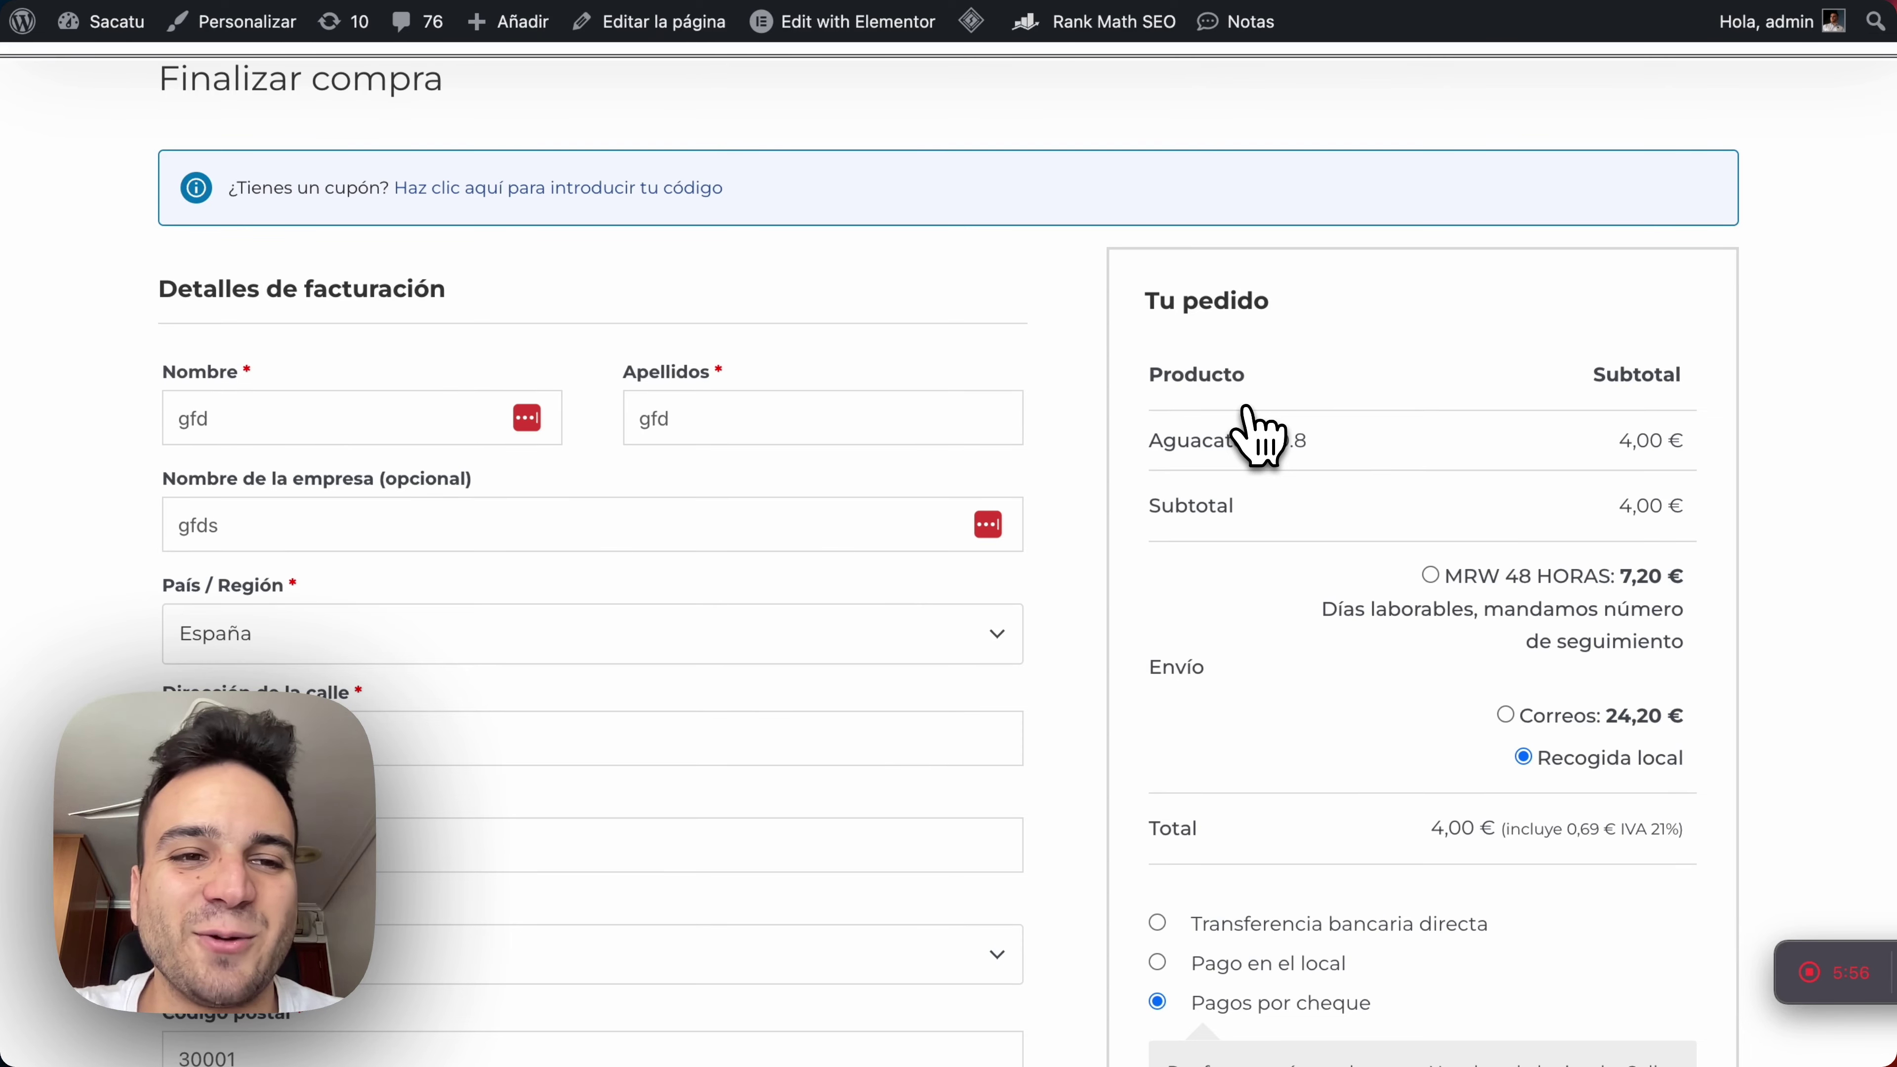
scroll(1215, 474, "down", 1)
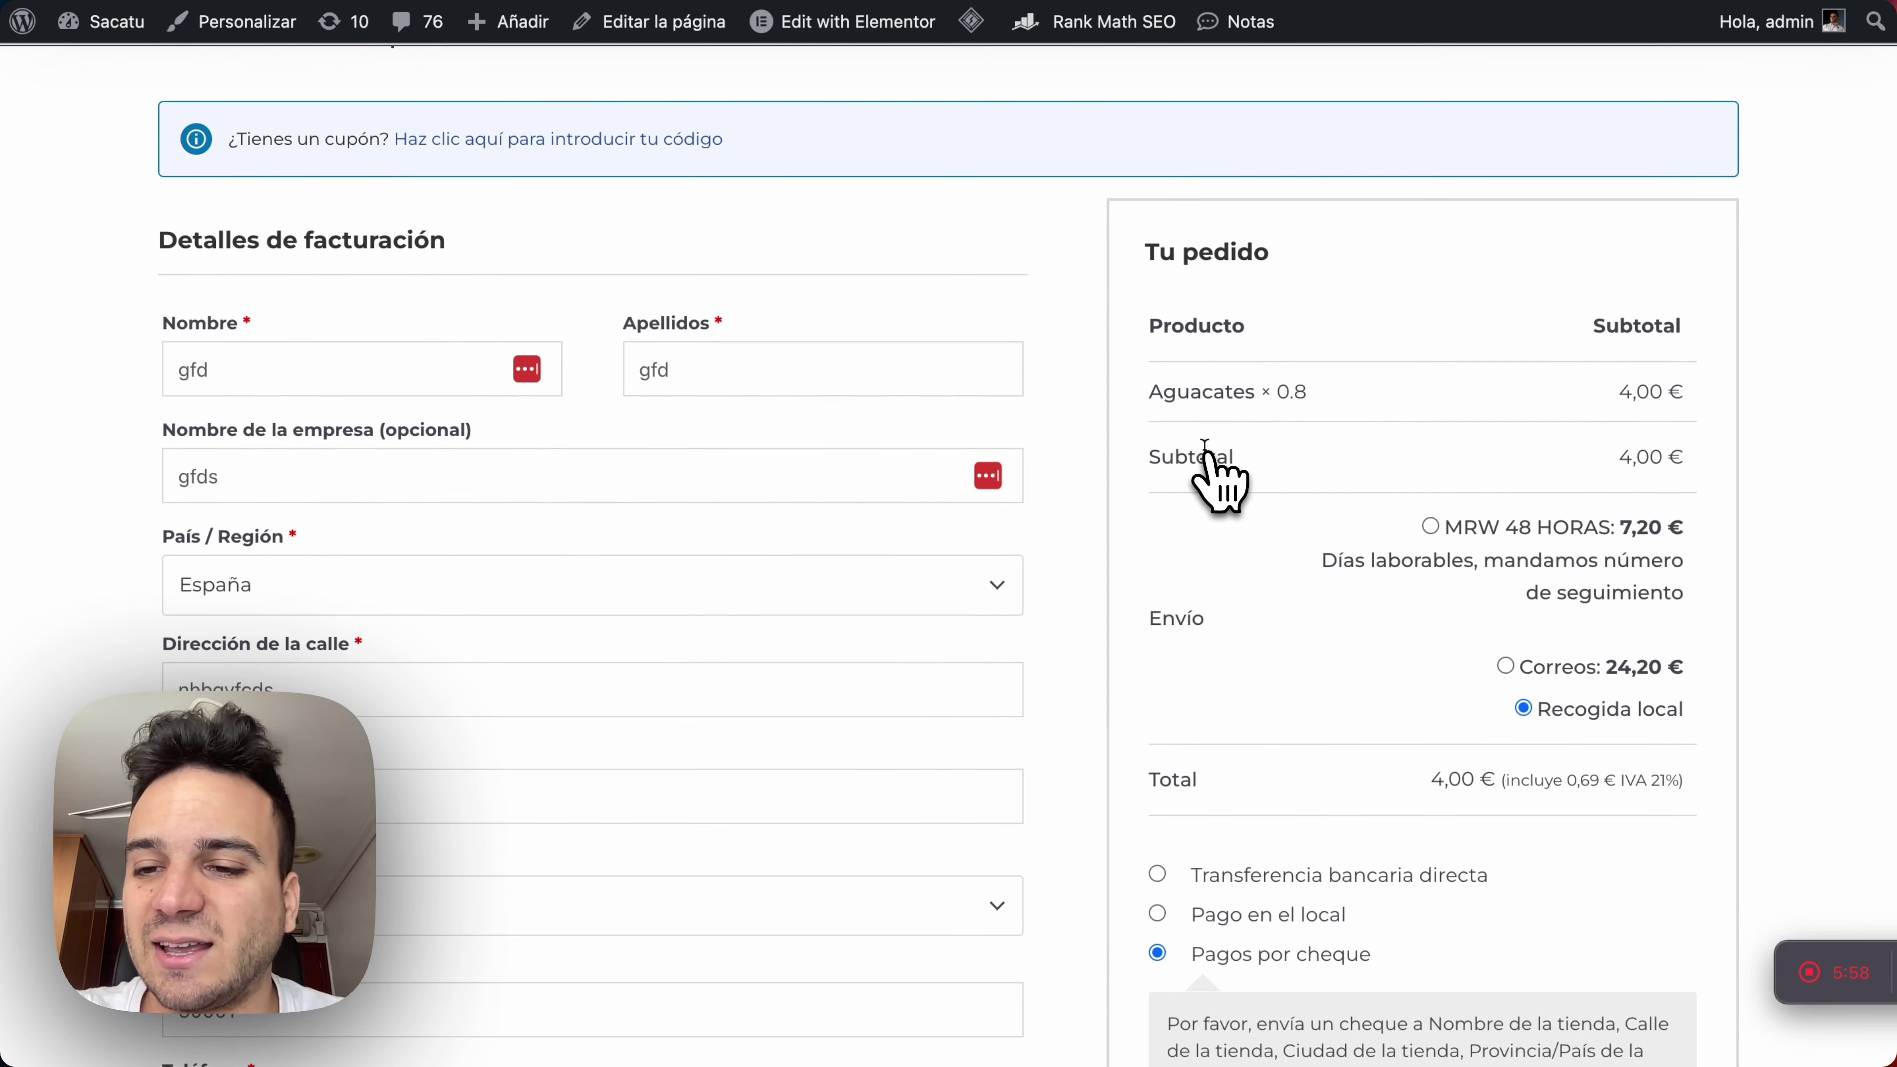
scroll(1217, 478, "down", 2)
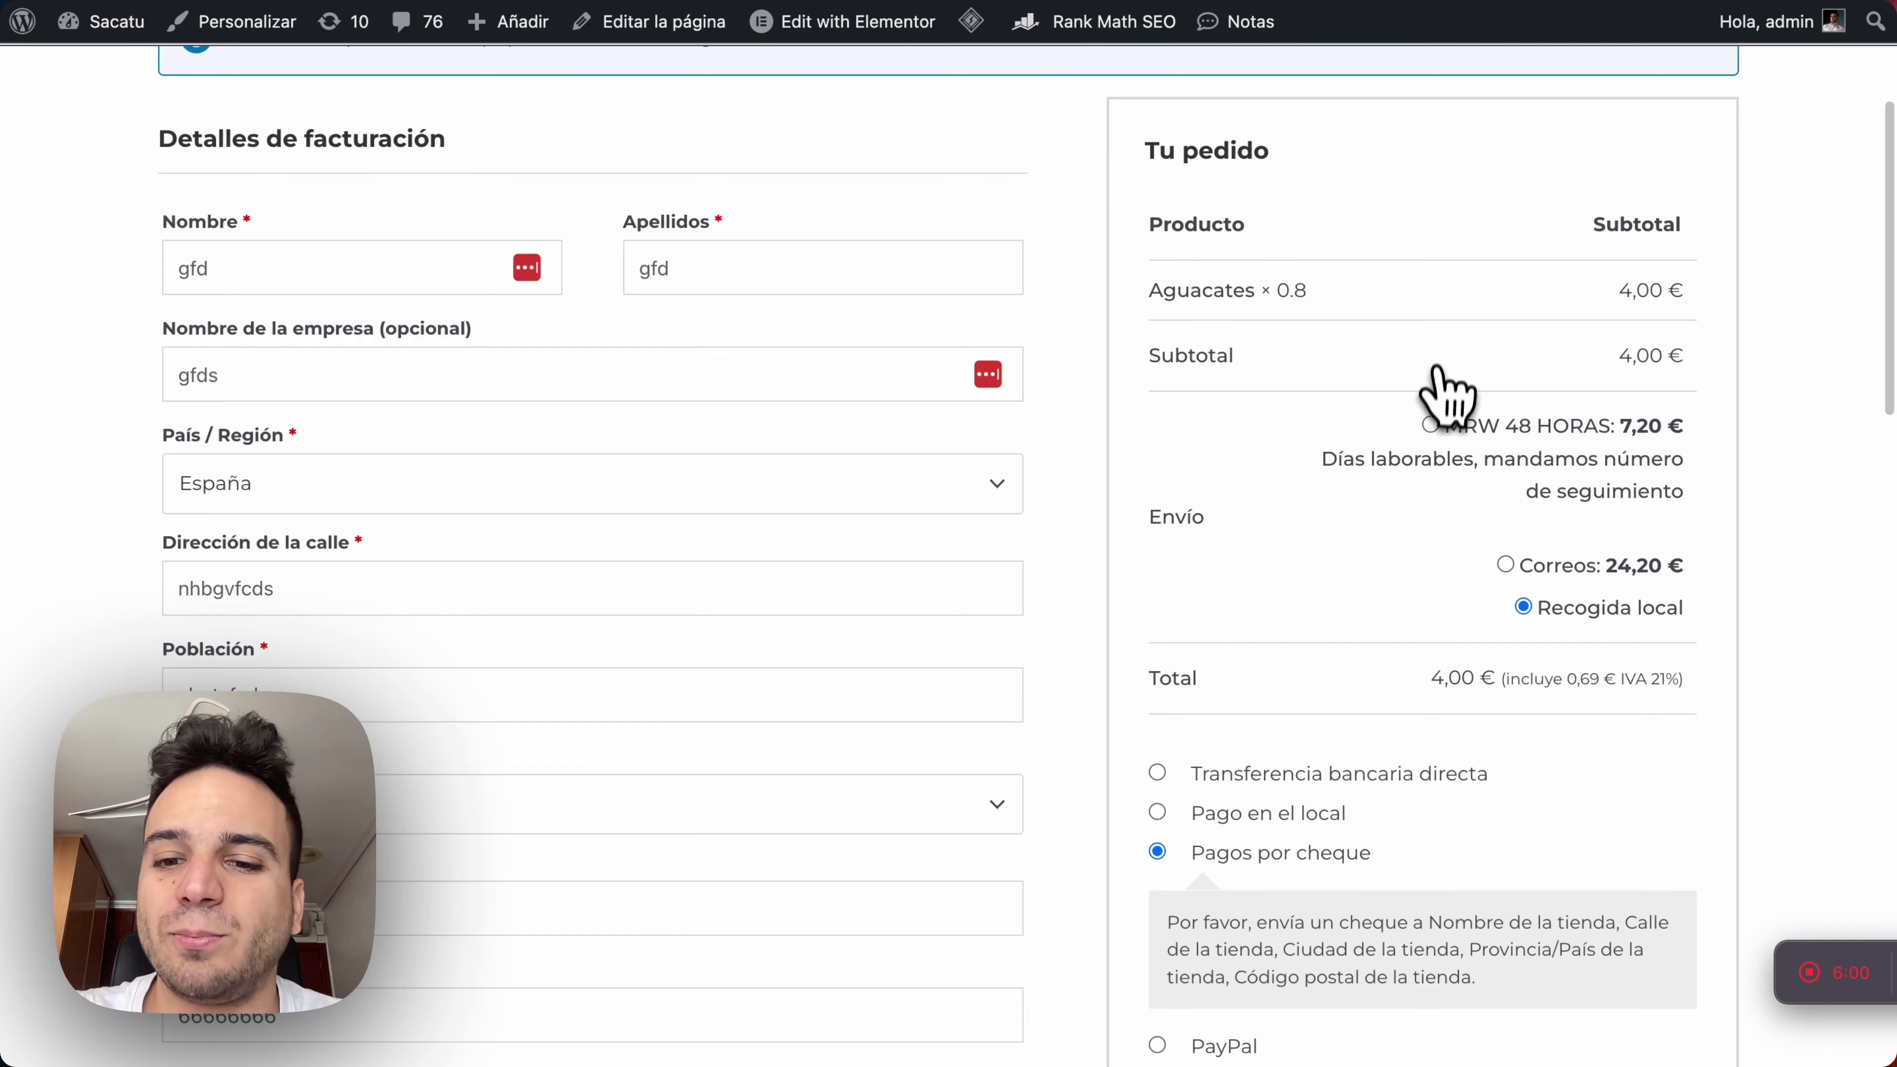
scroll(1430, 418, "down", 2)
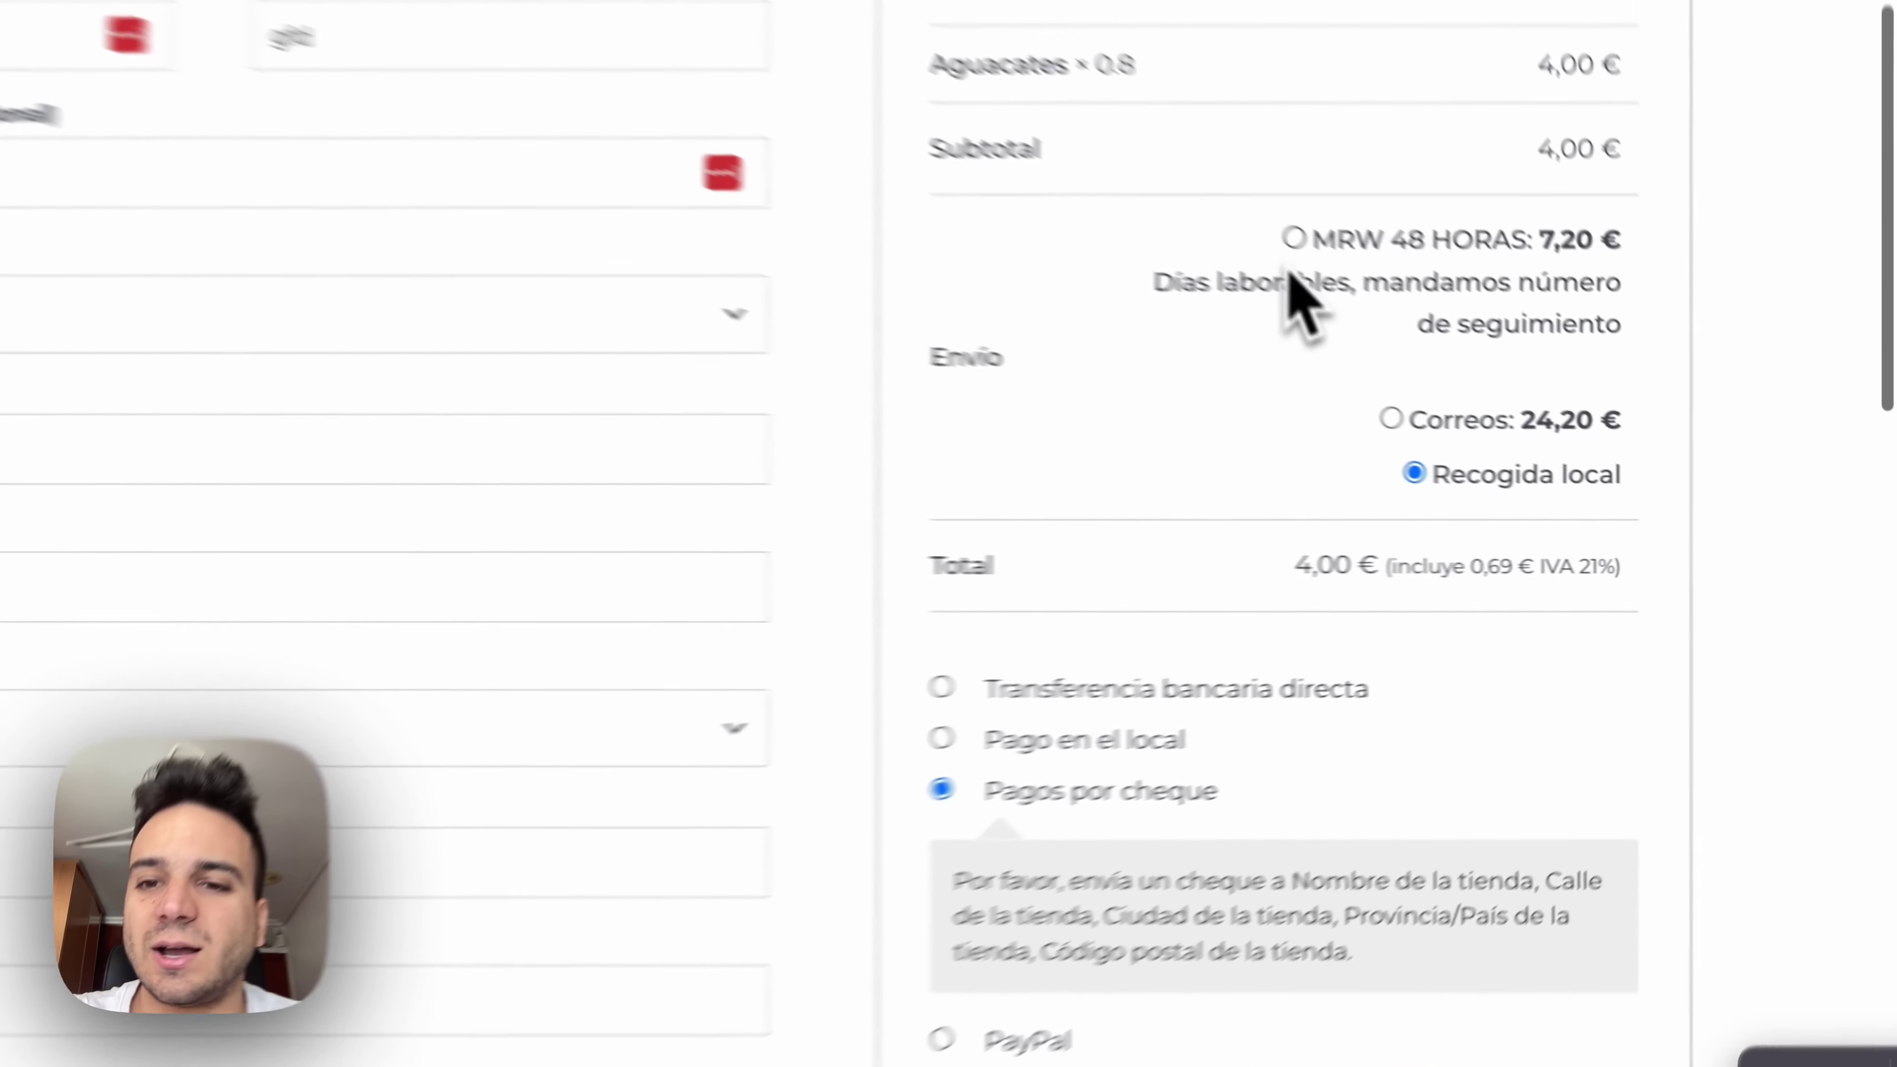
Step: Choose MRW 48 HORAS shipping and check which payment methods are offered with it
left_click(1294, 238)
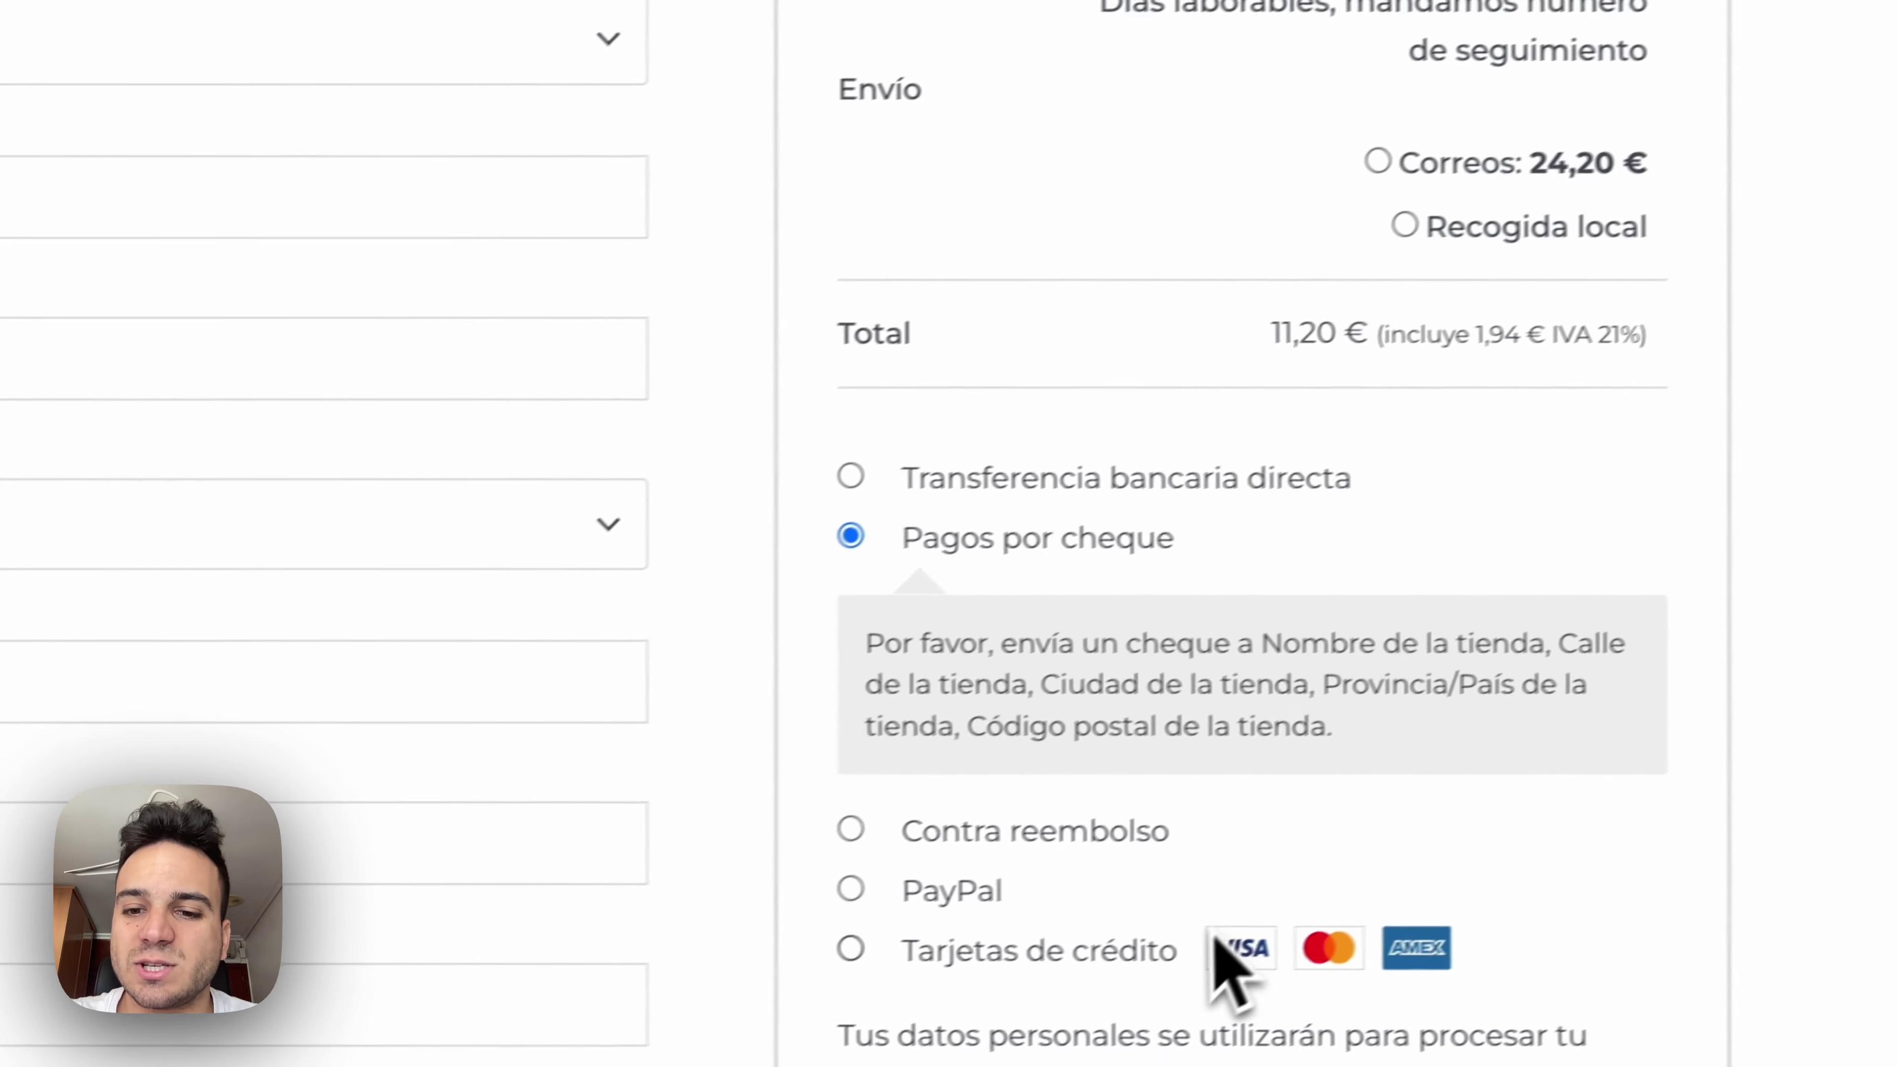
left_click_drag(1139, 1031, 816, 538)
left_click(1121, 534)
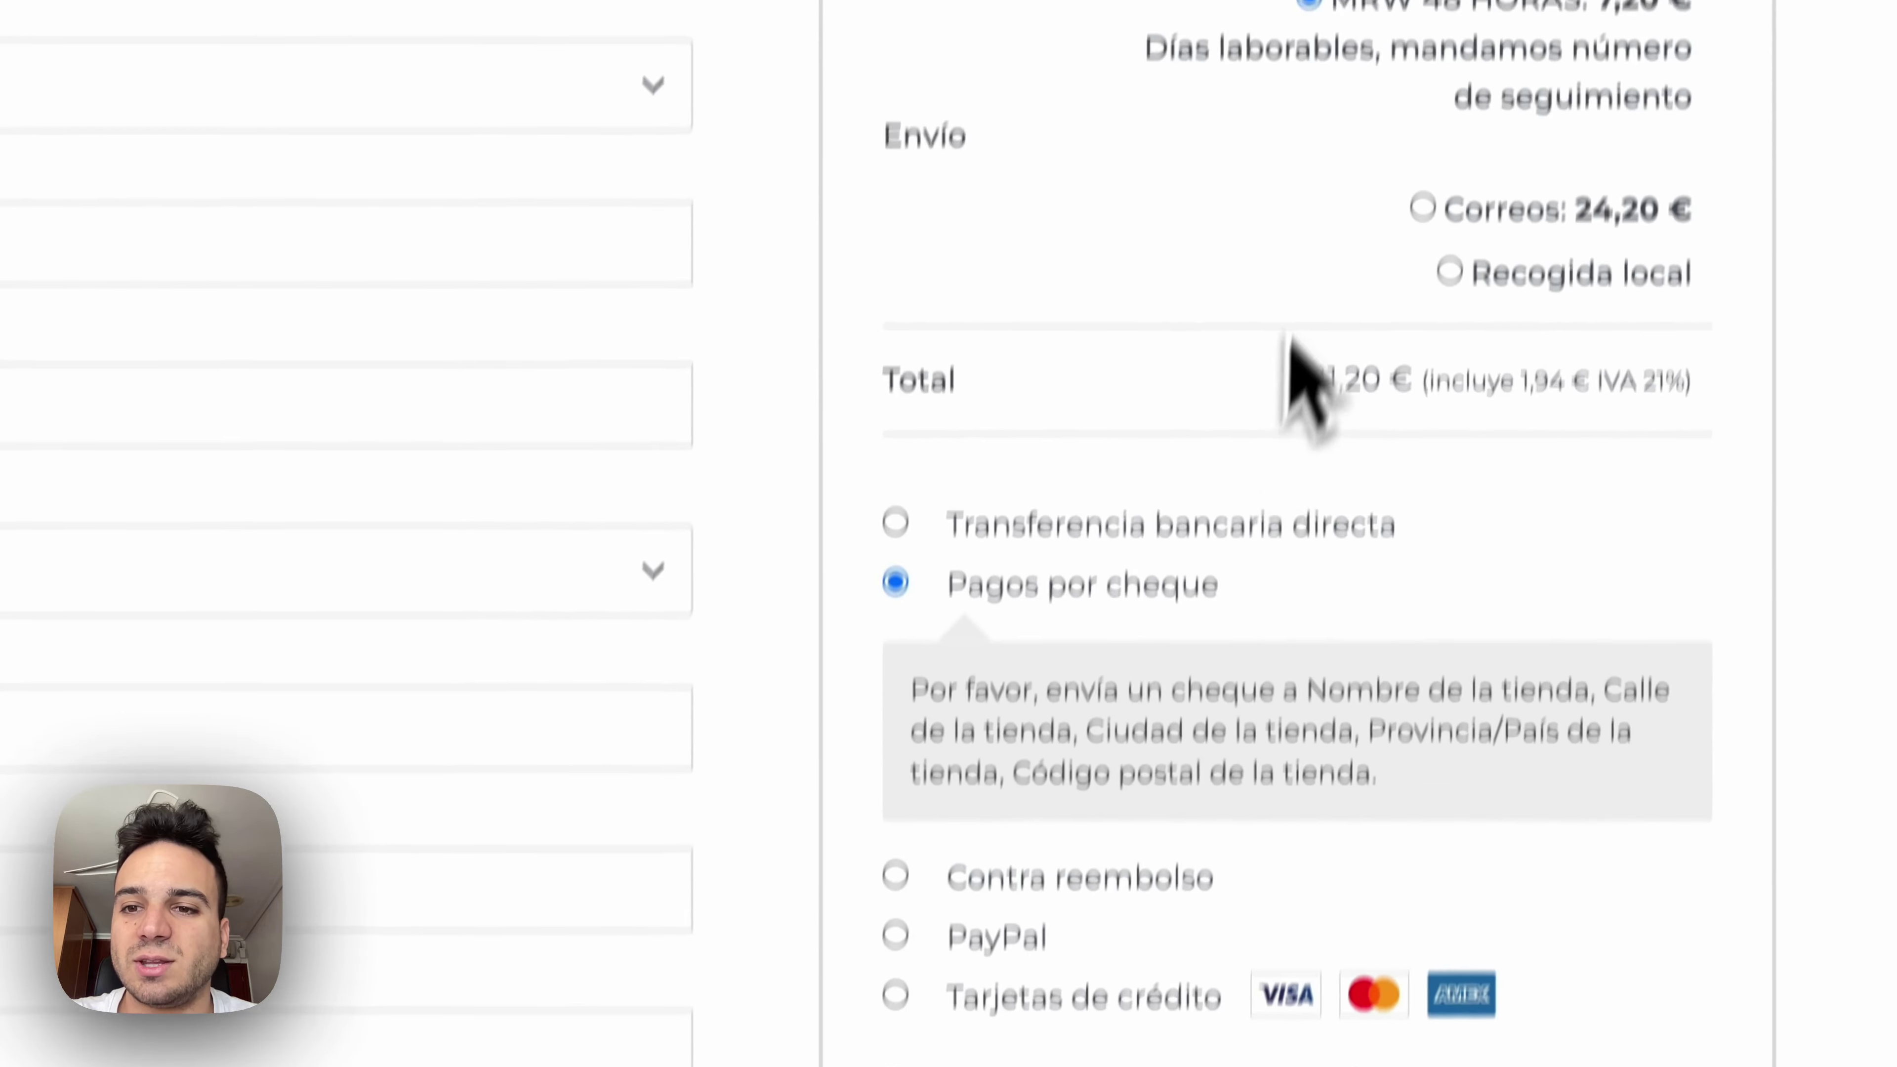
Step: Select Recogida local shipping with Pago en el local payment, and compare the checkout description with the one in the plugin settings
left_click(1453, 212)
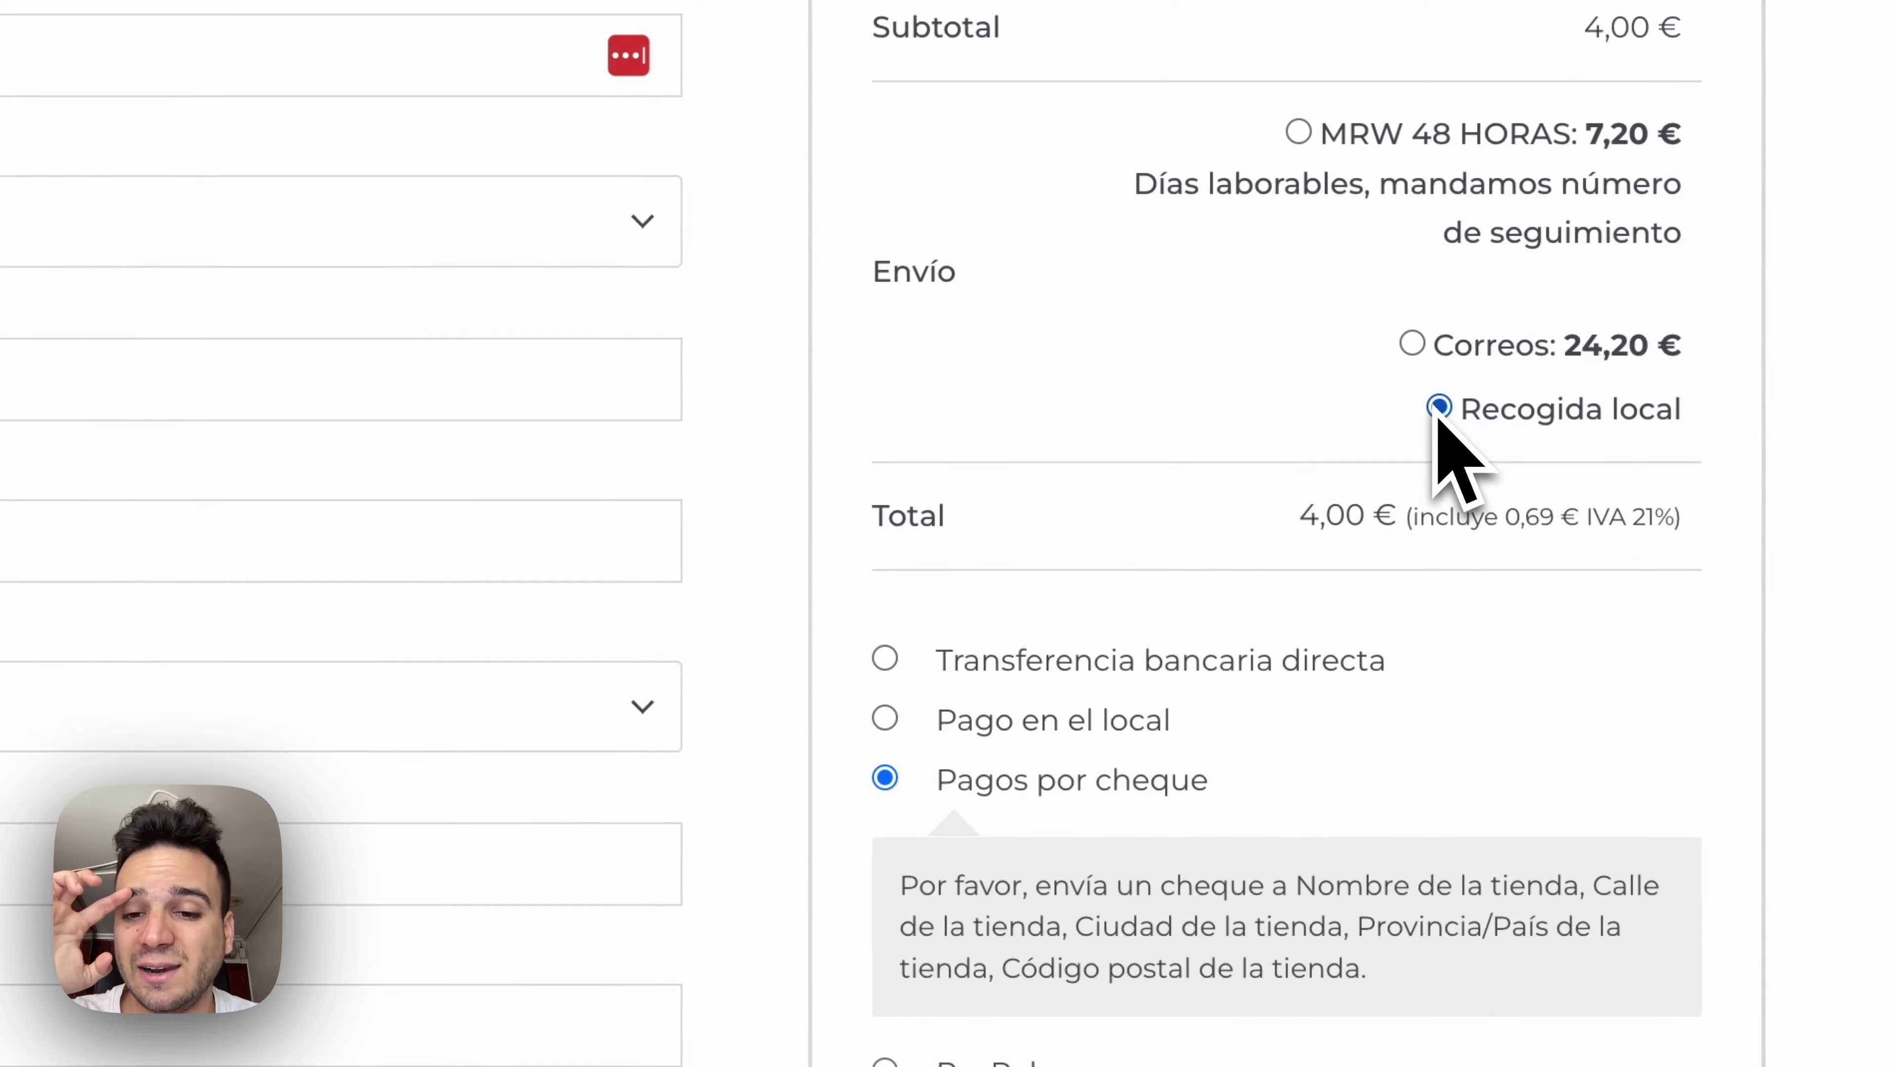
scroll(1030, 747, "down", 1)
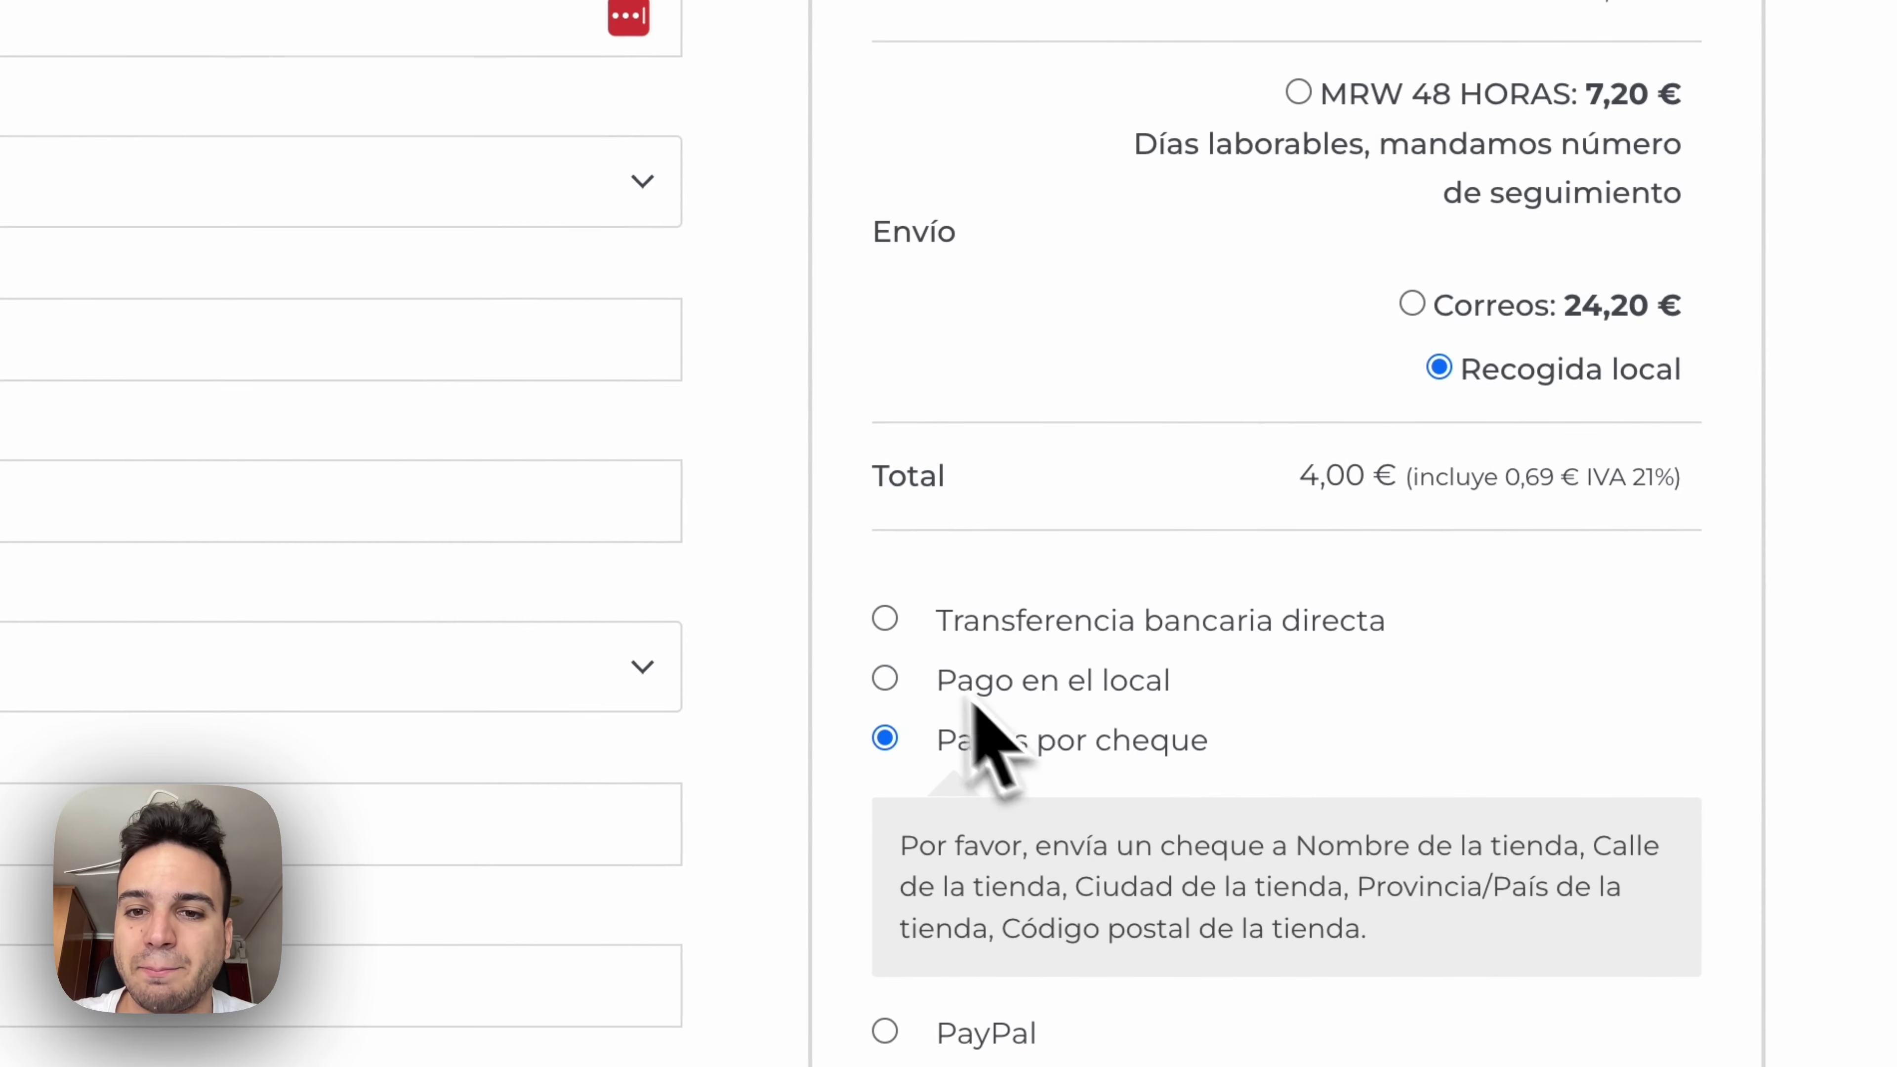
left_click(916, 678)
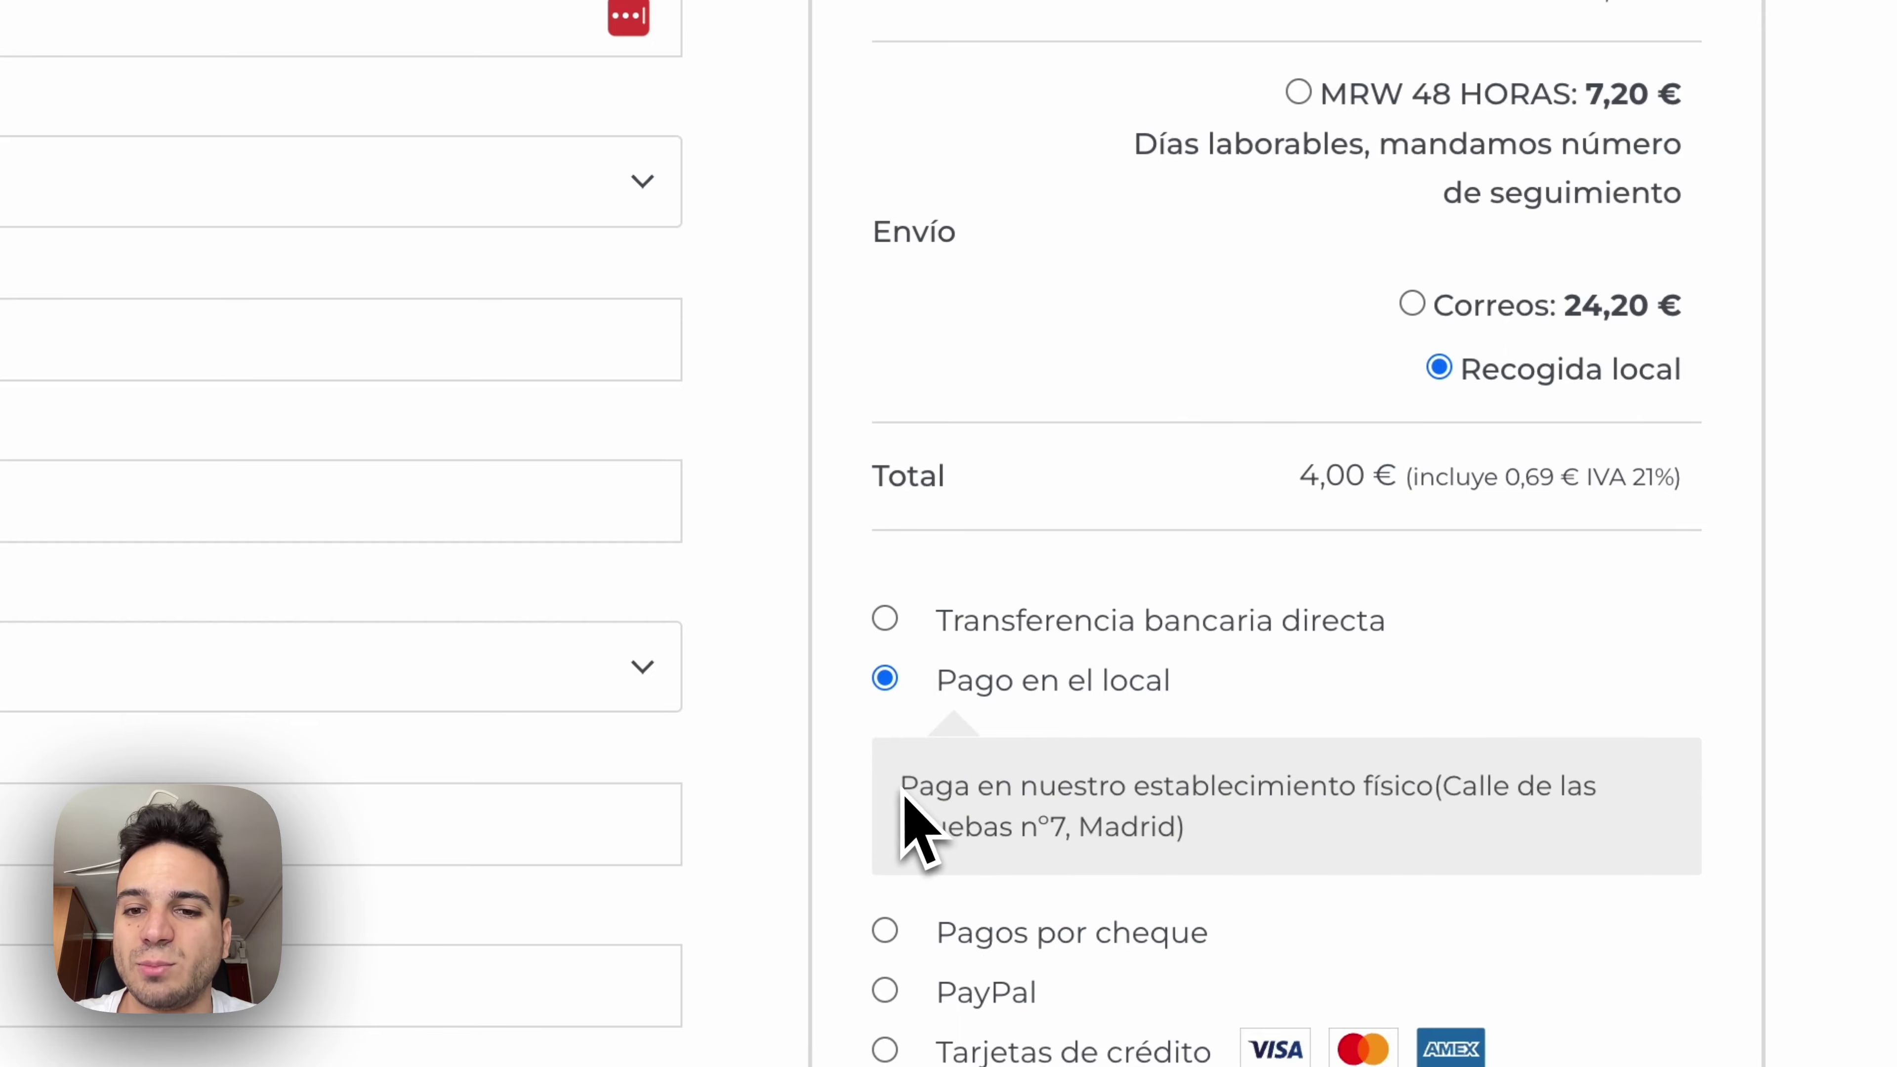
left_click_drag(902, 787, 1157, 822)
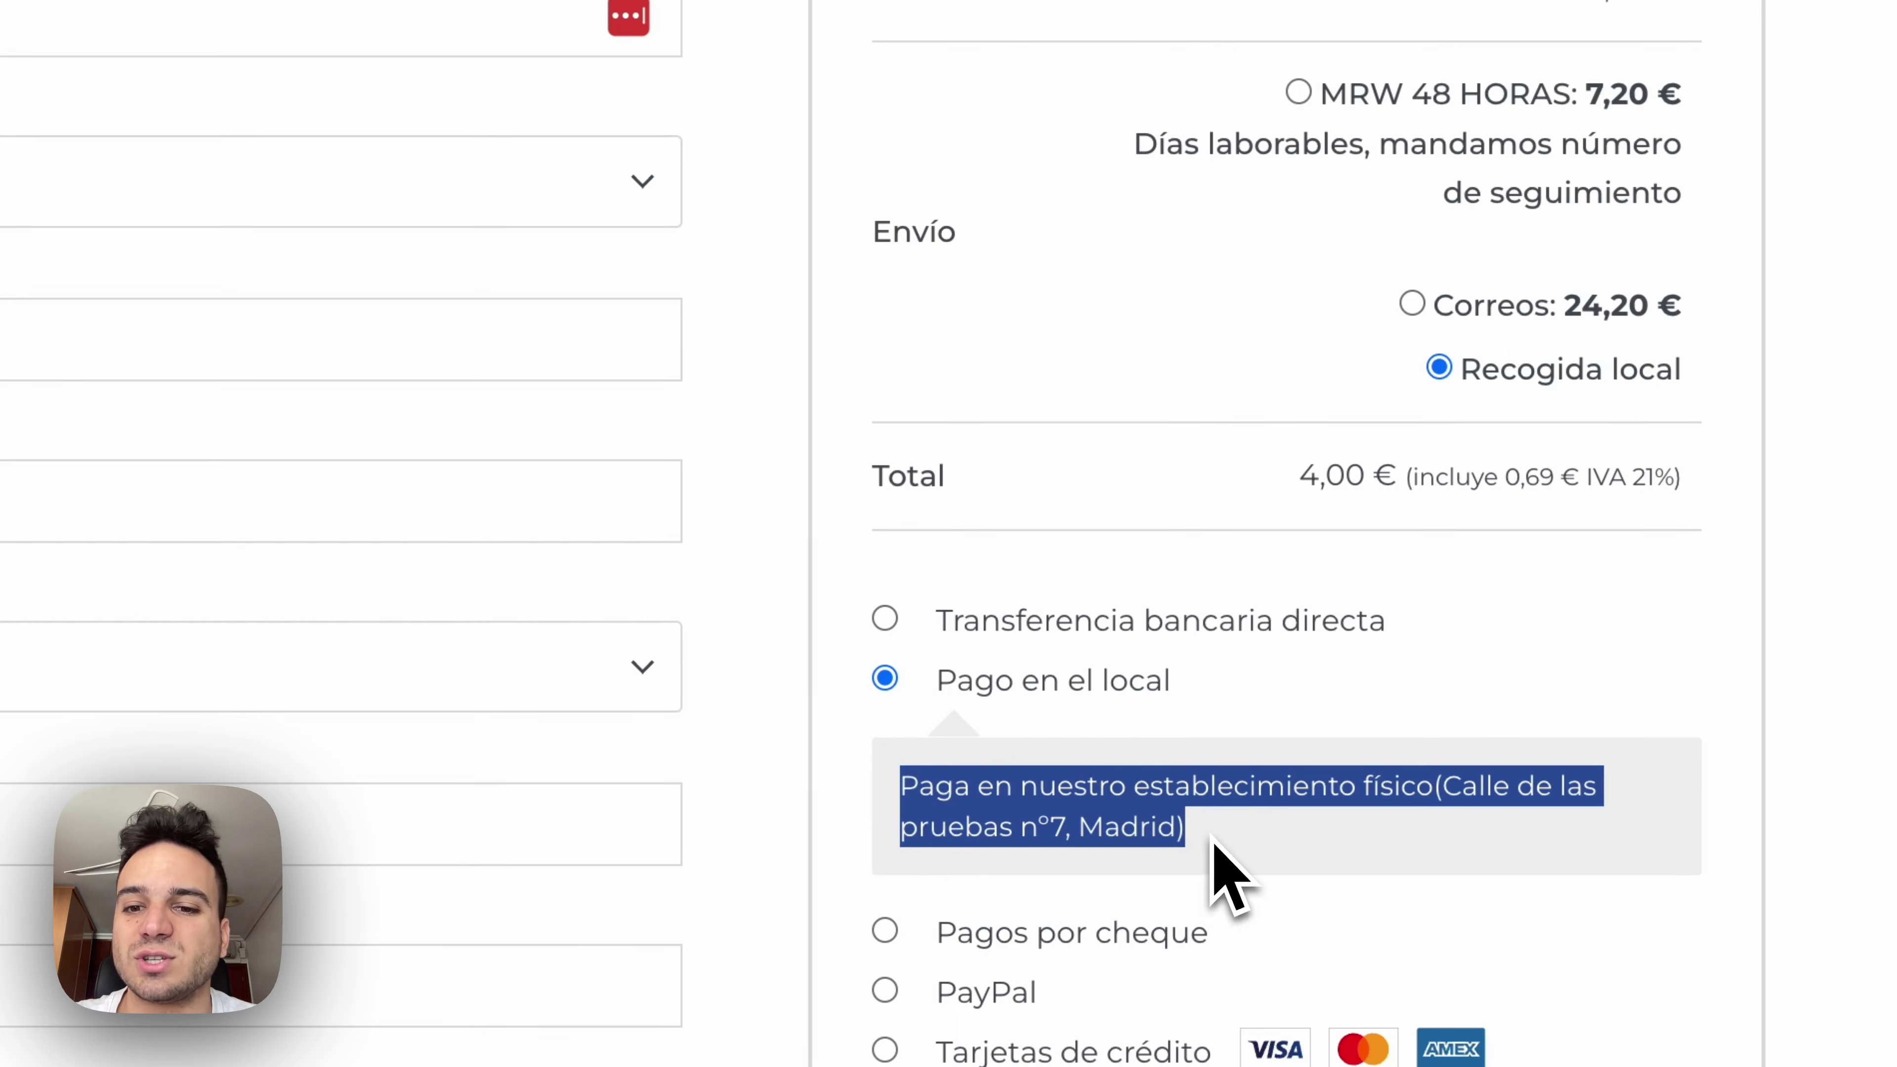
left_click(1151, 825)
triple_click(1135, 826)
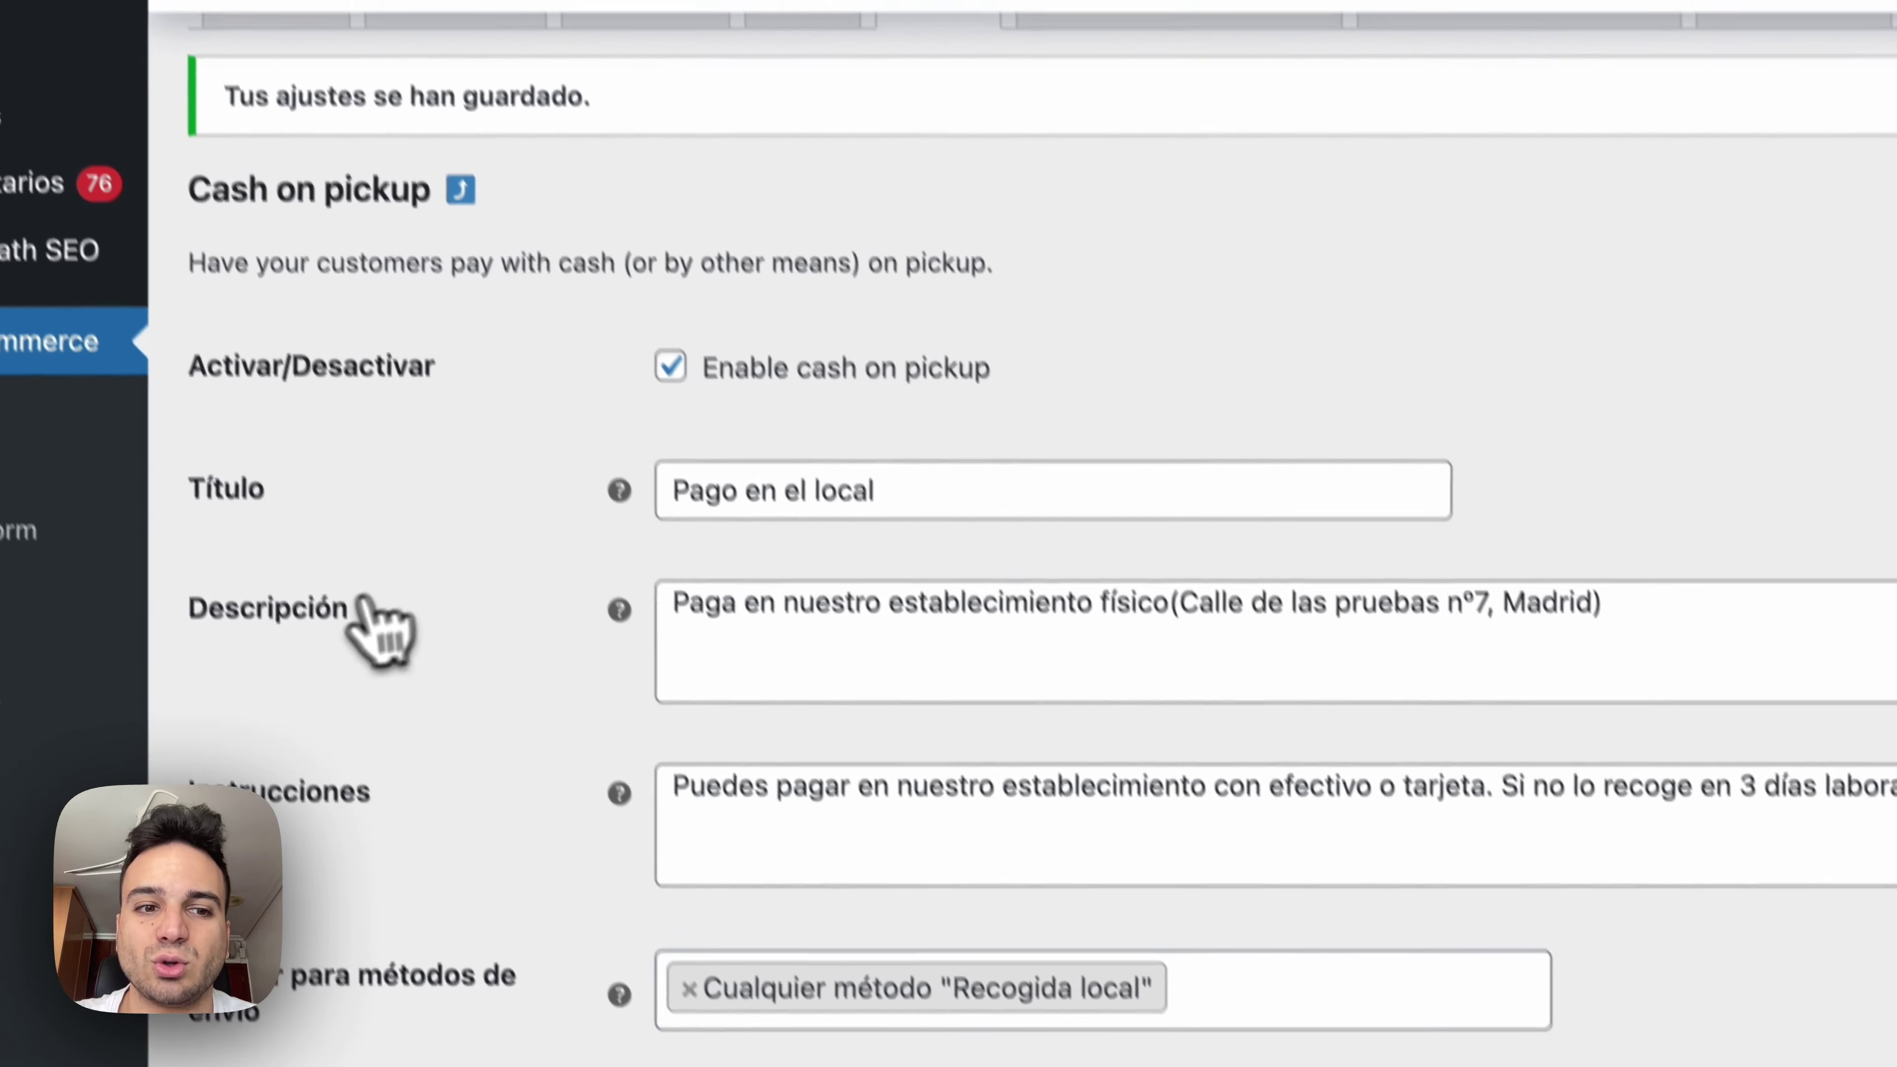
double_click(351, 681)
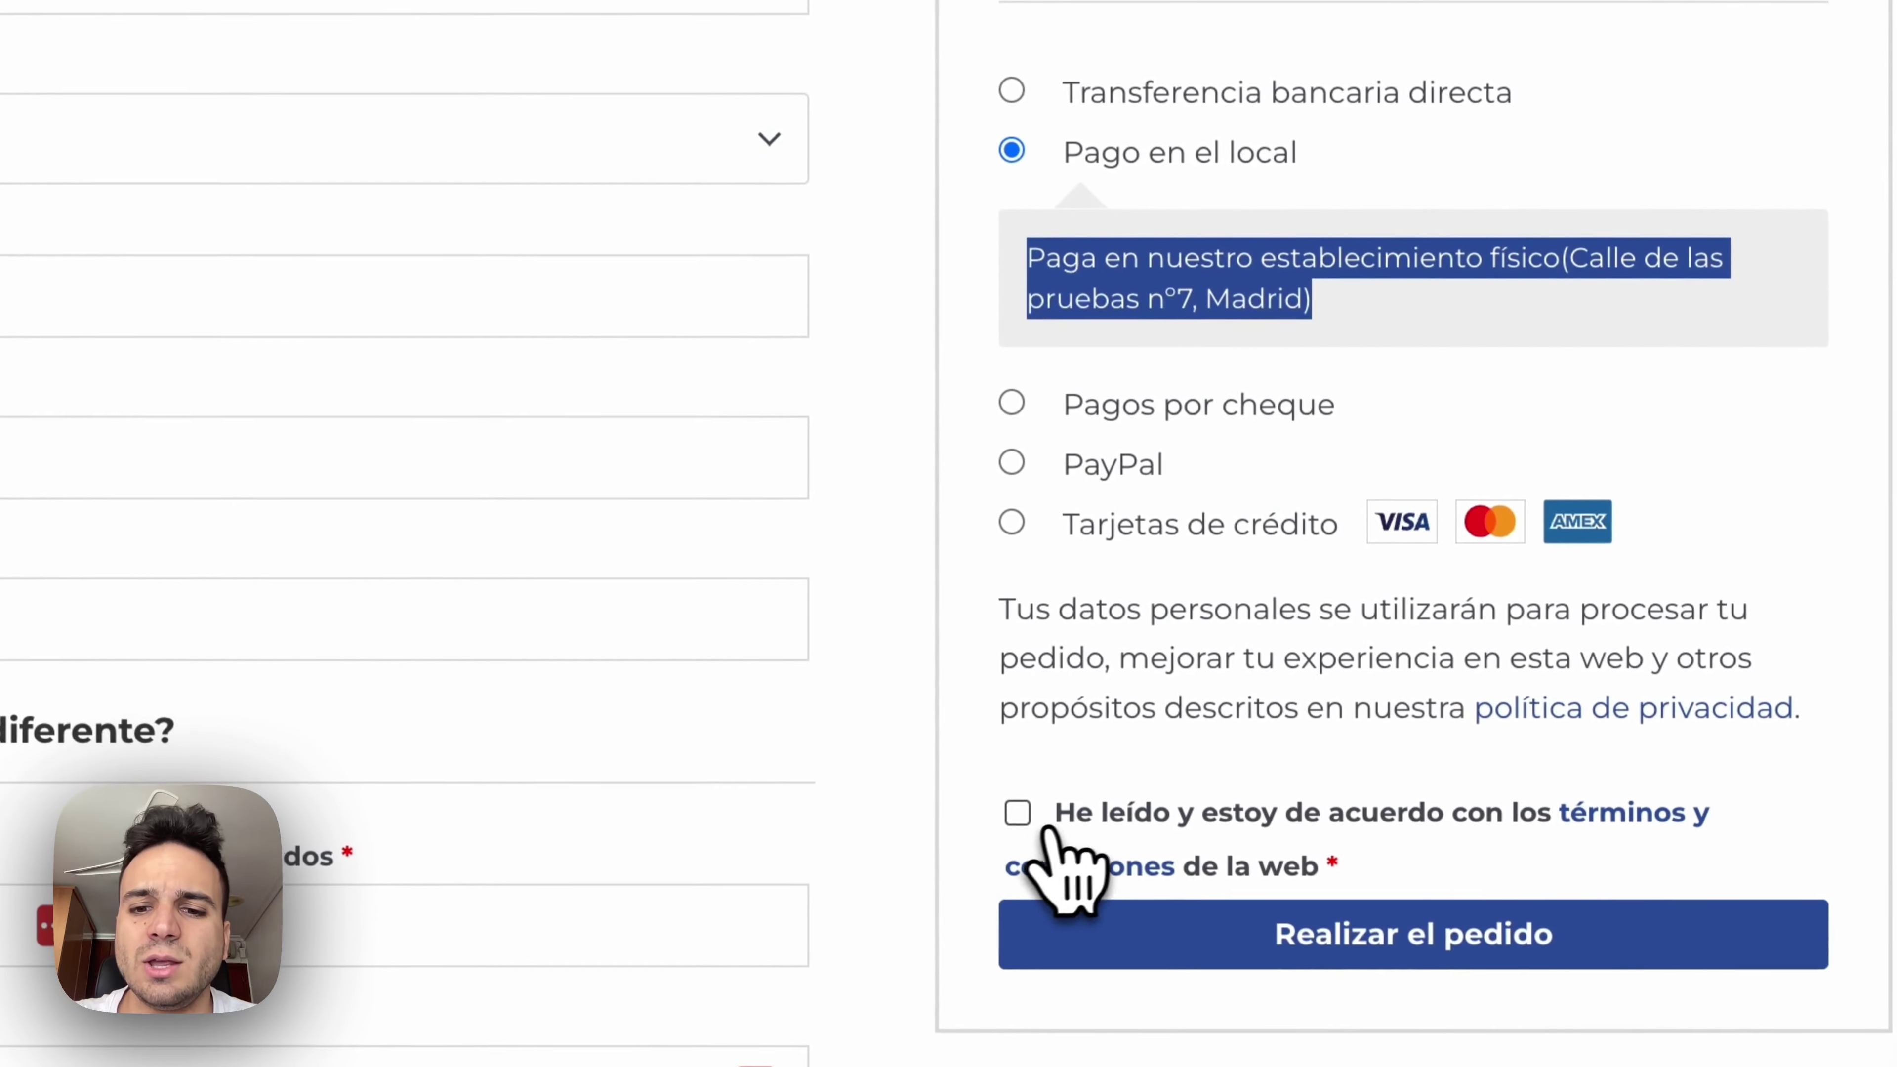
Step: Accept the terms and conditions, place the order, and check the payment instructions on the confirmation page
left_click(1034, 814)
left_click(1117, 937)
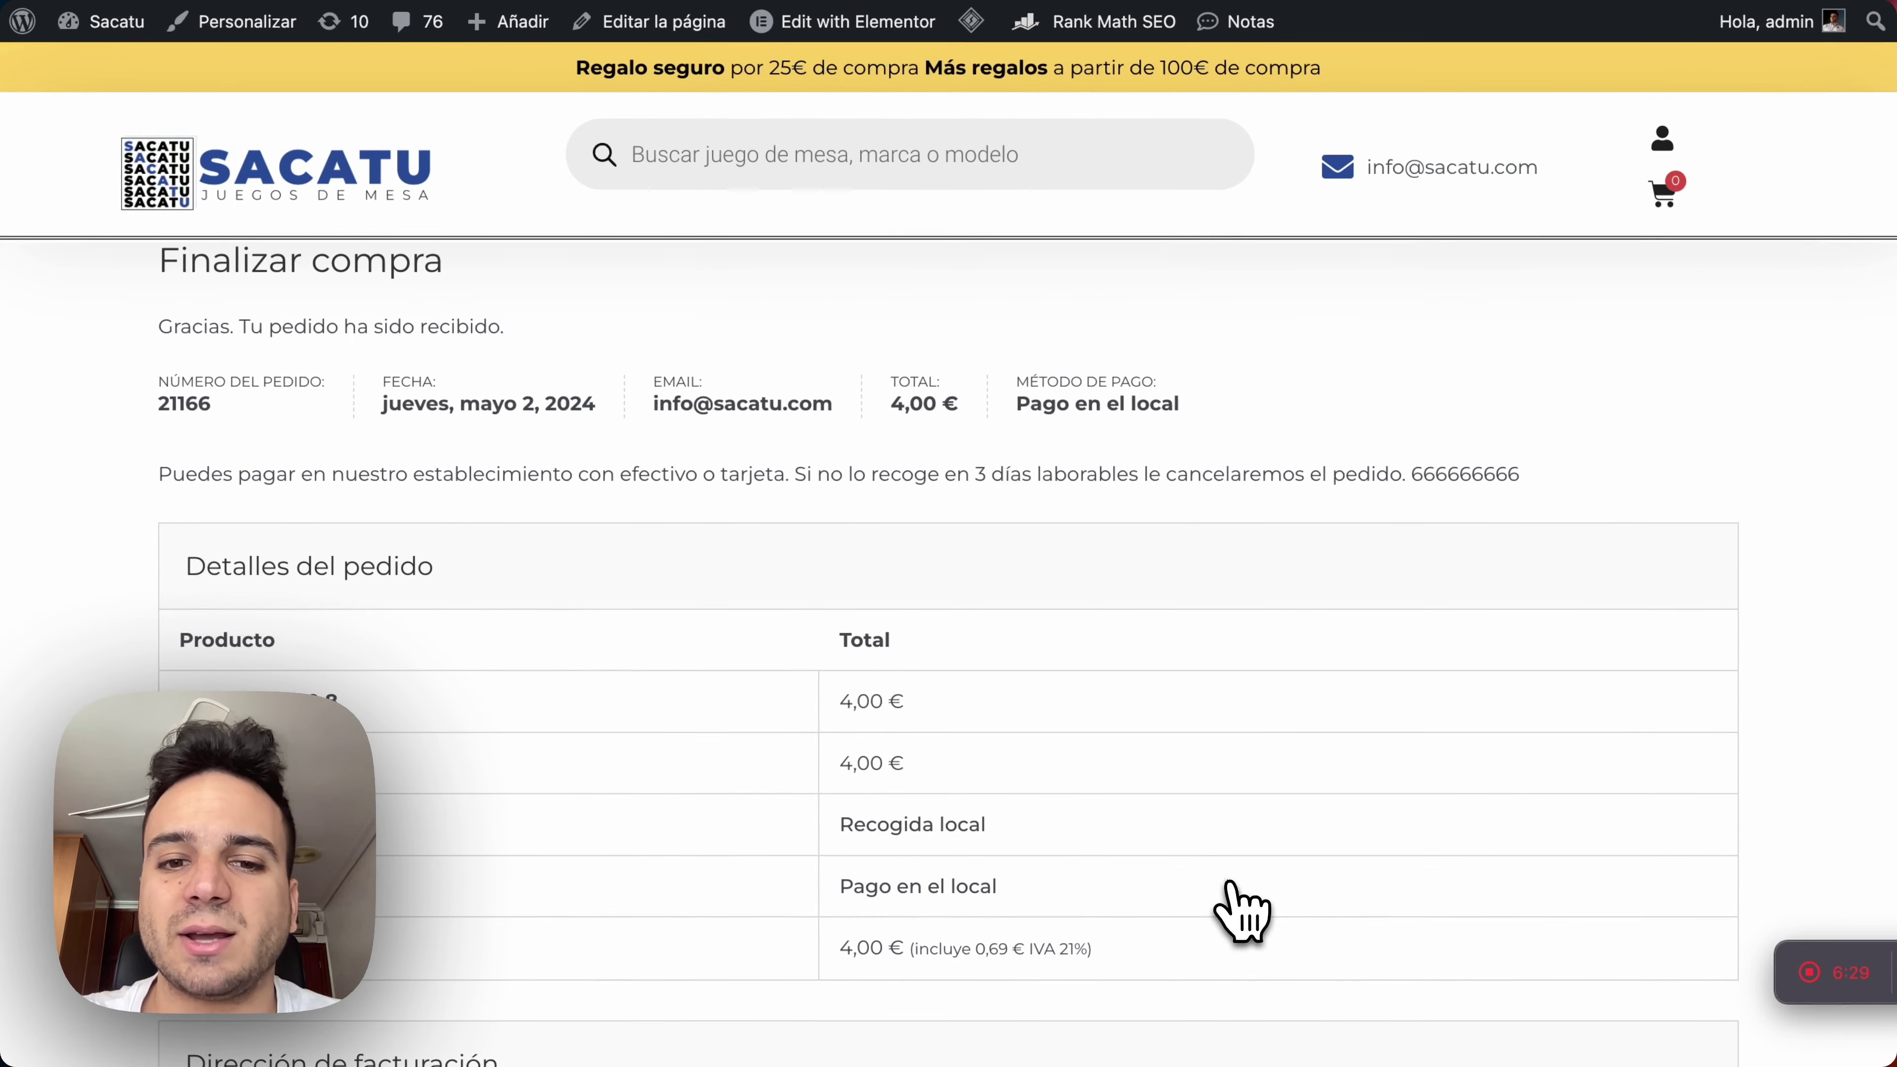
triple_click(634, 474)
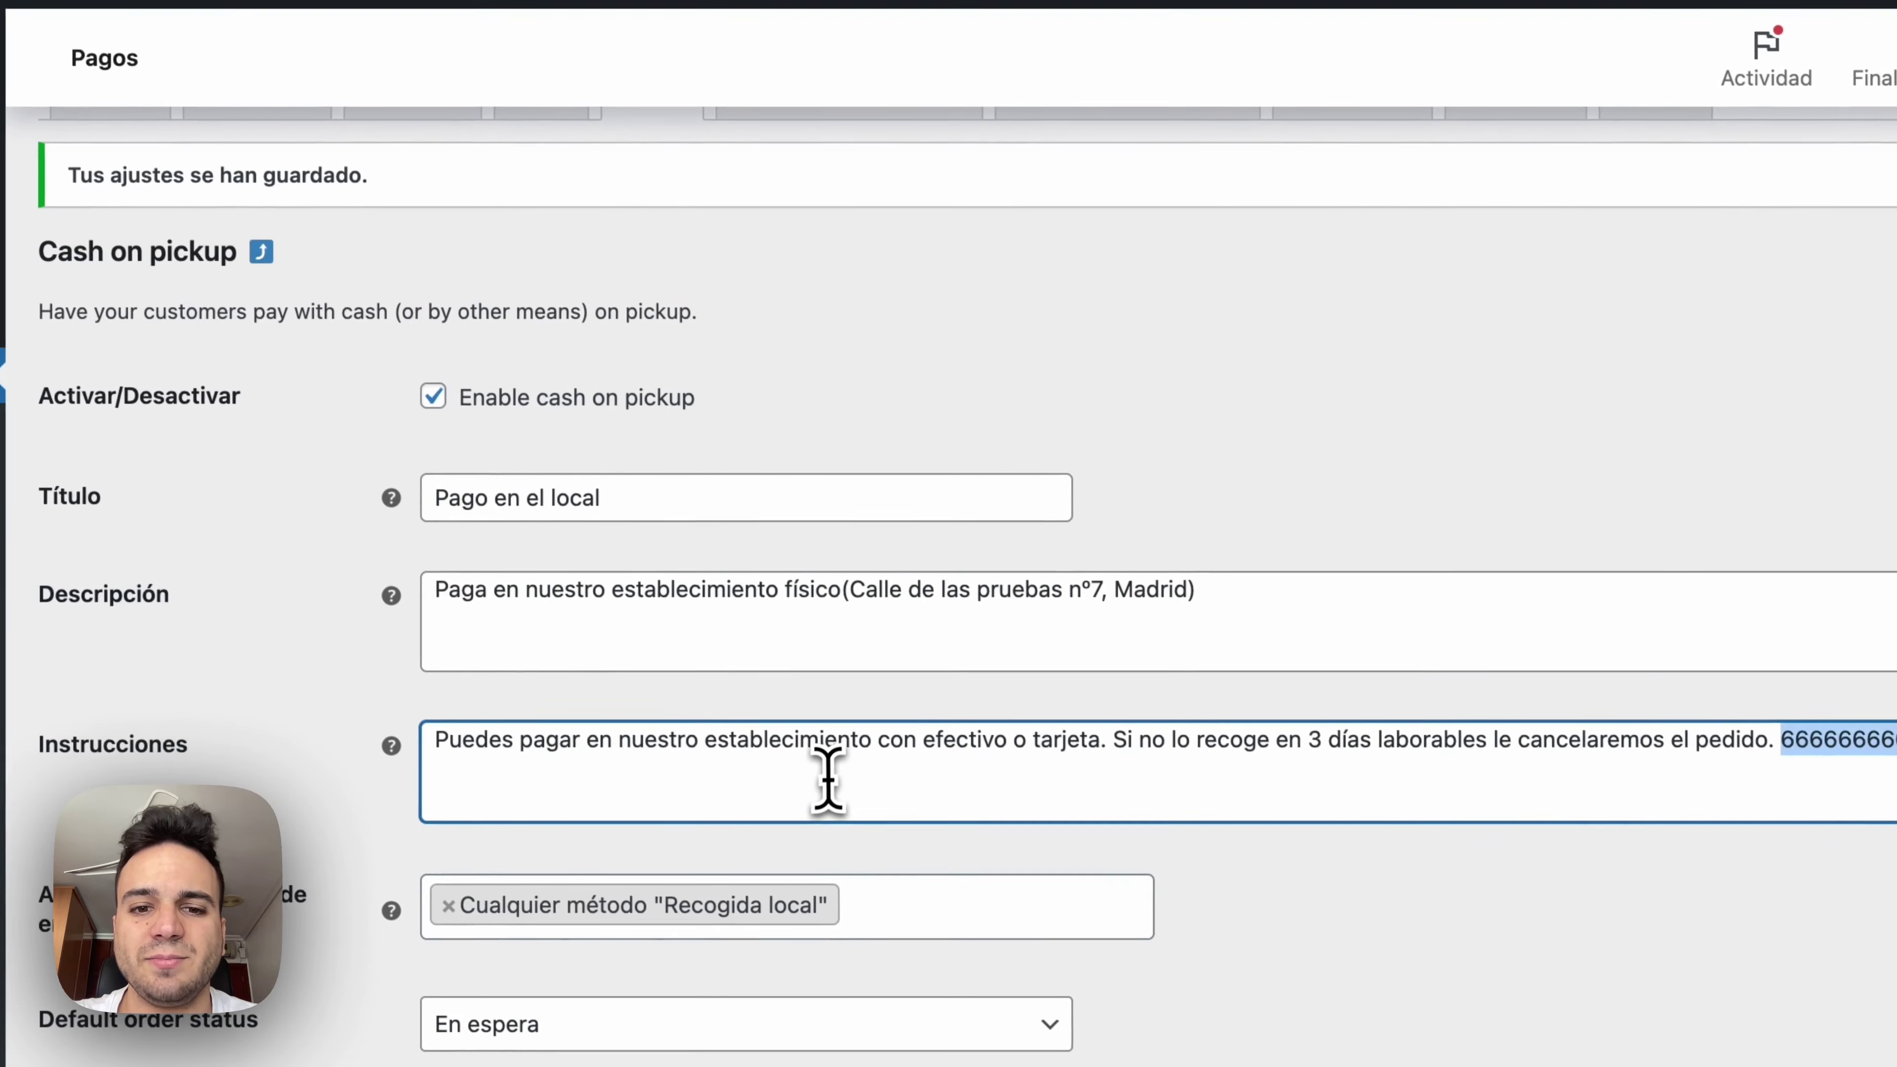
Step: Compare the Instrucciones text in the Cash on pickup settings with the payment instructions on the order confirmation page
triple_click(874, 739)
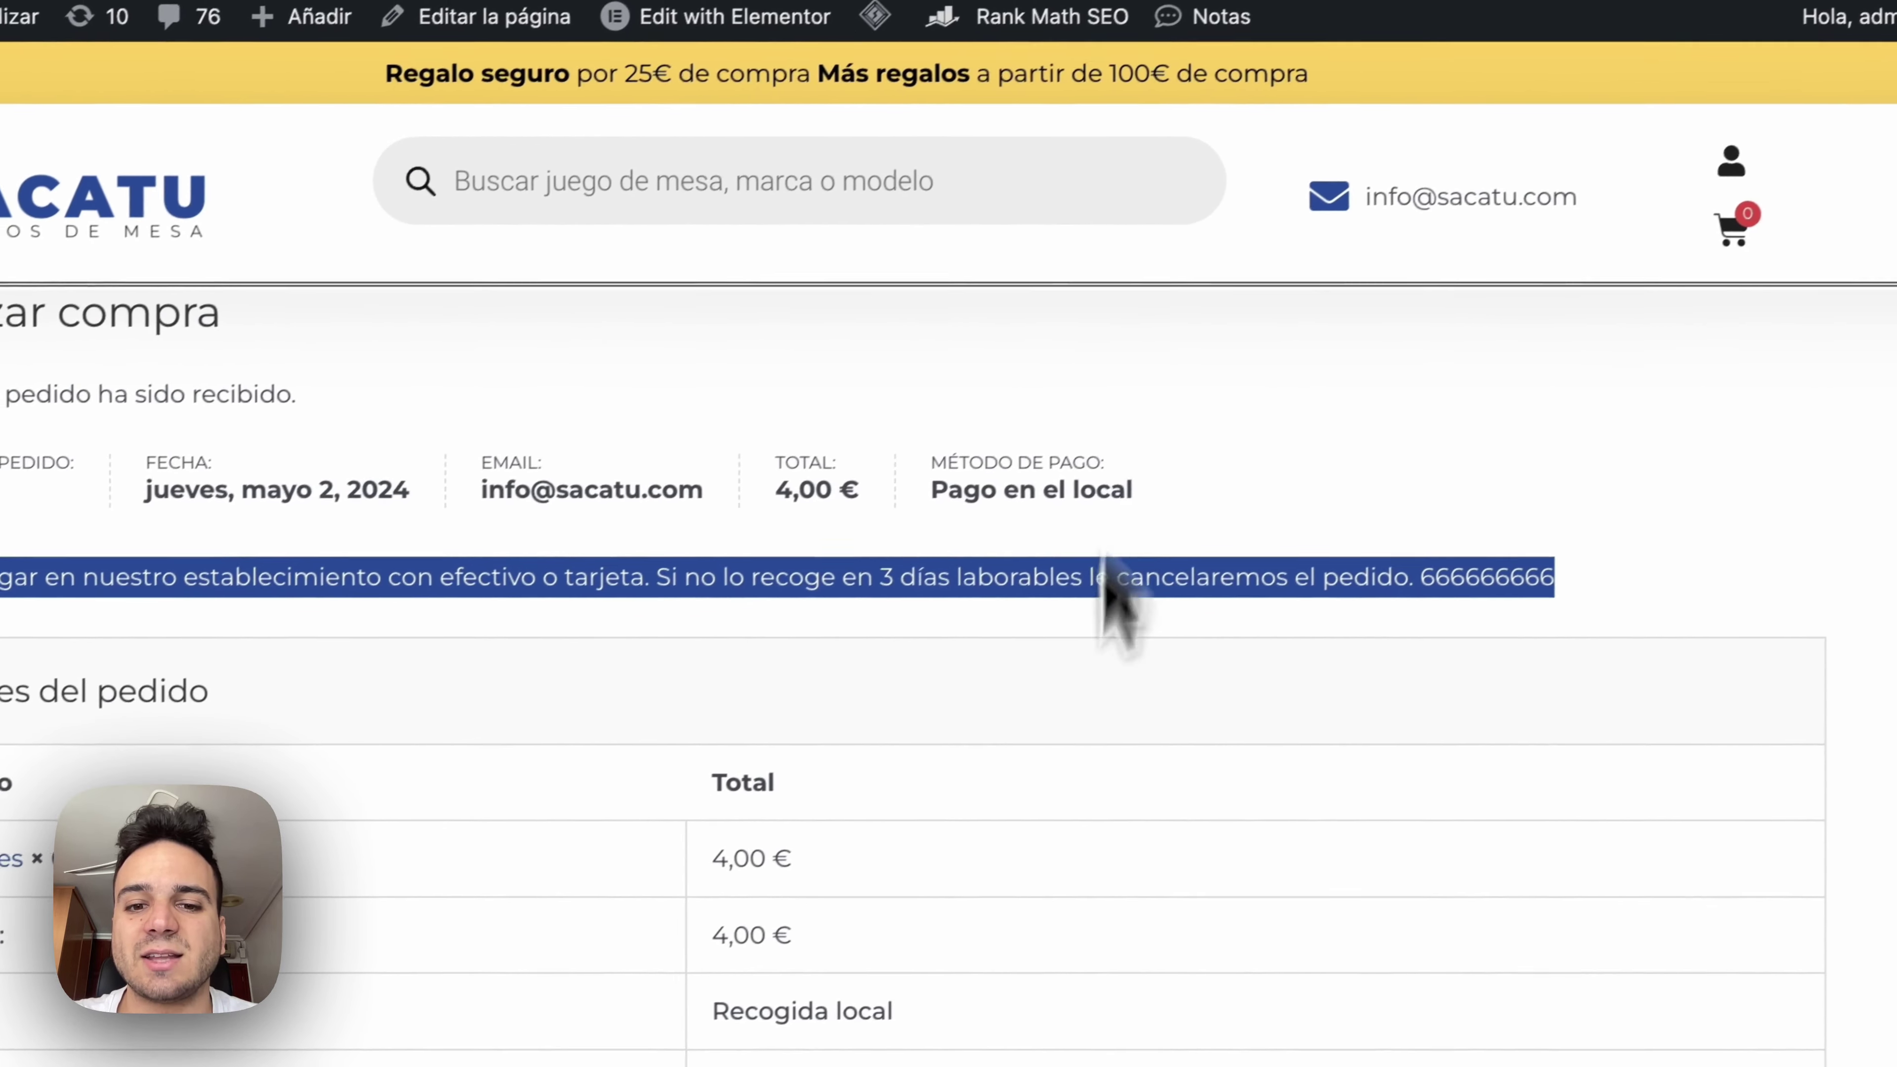
left_click(1046, 587)
triple_click(1047, 557)
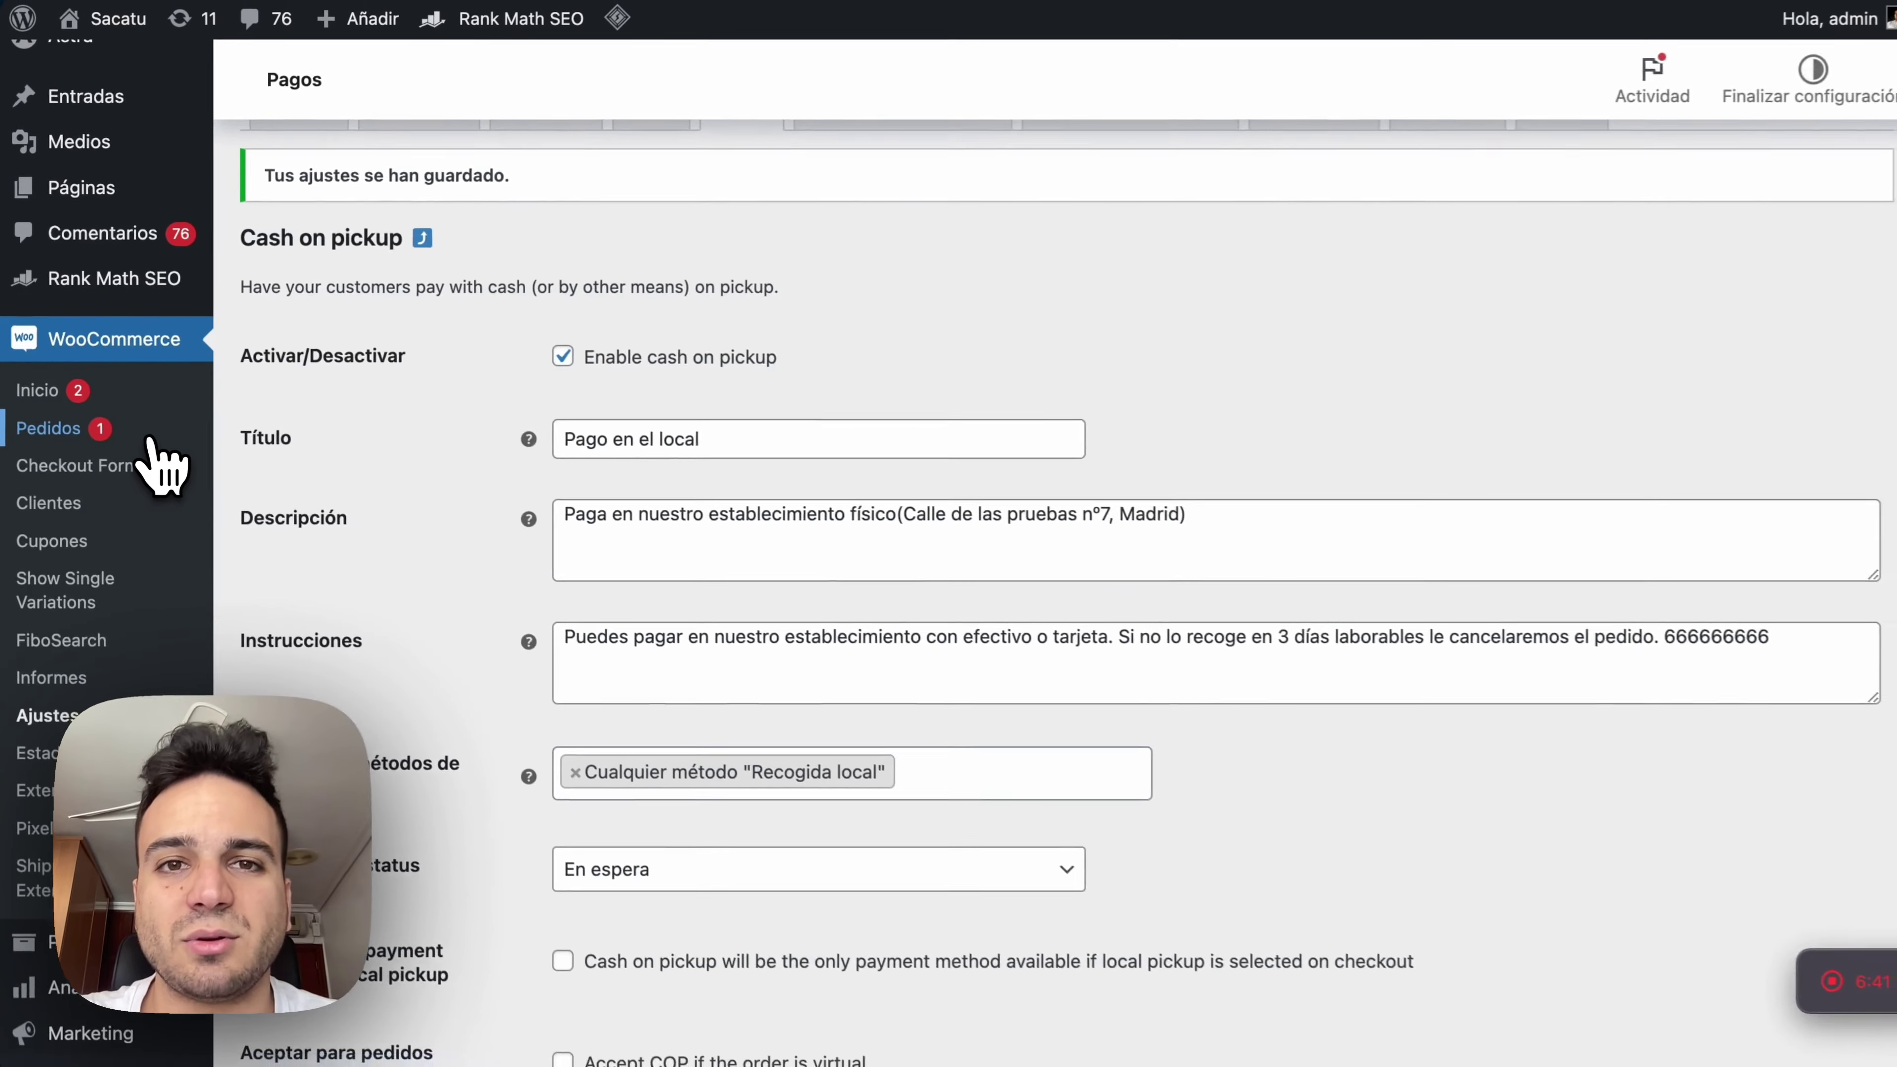
Step: Find the newest order in the WooCommerce orders list and review its payment method, shipping method, items and totals
left_click(181, 478)
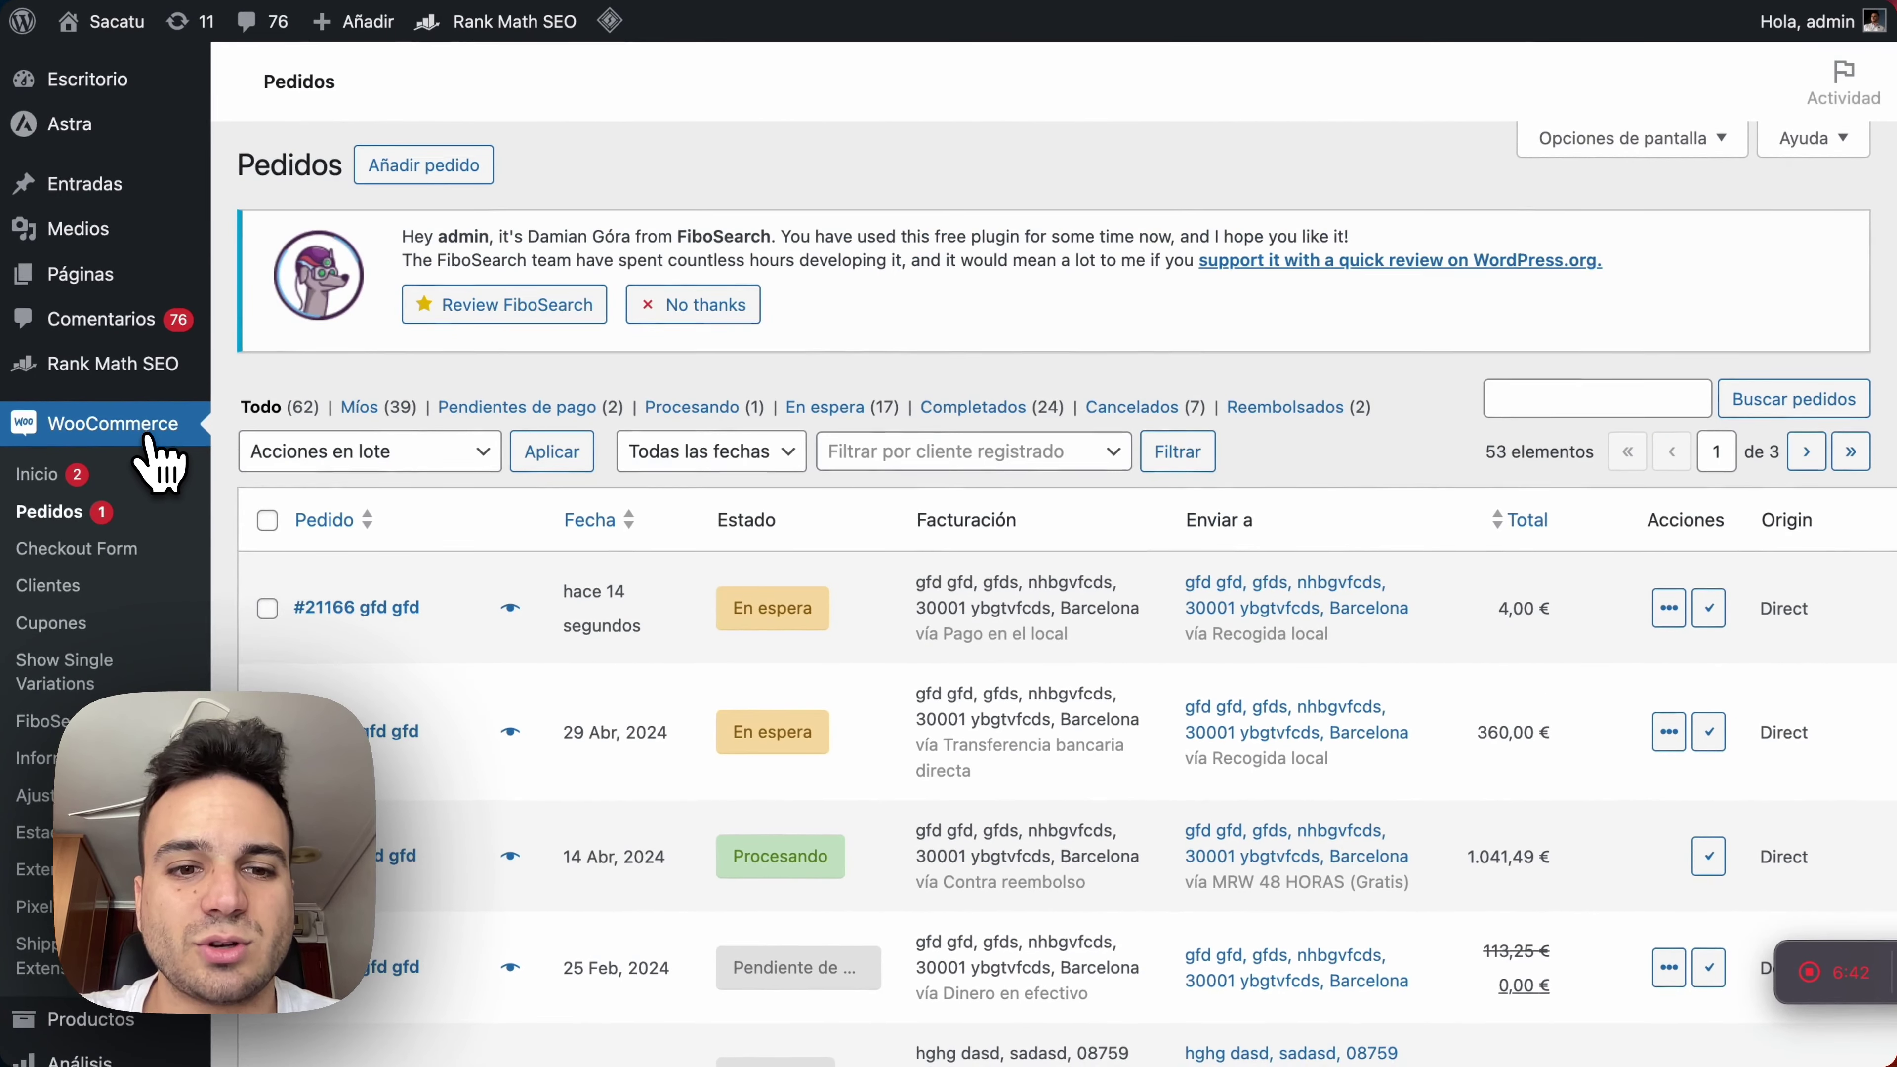
scroll(153, 467, "down", 3)
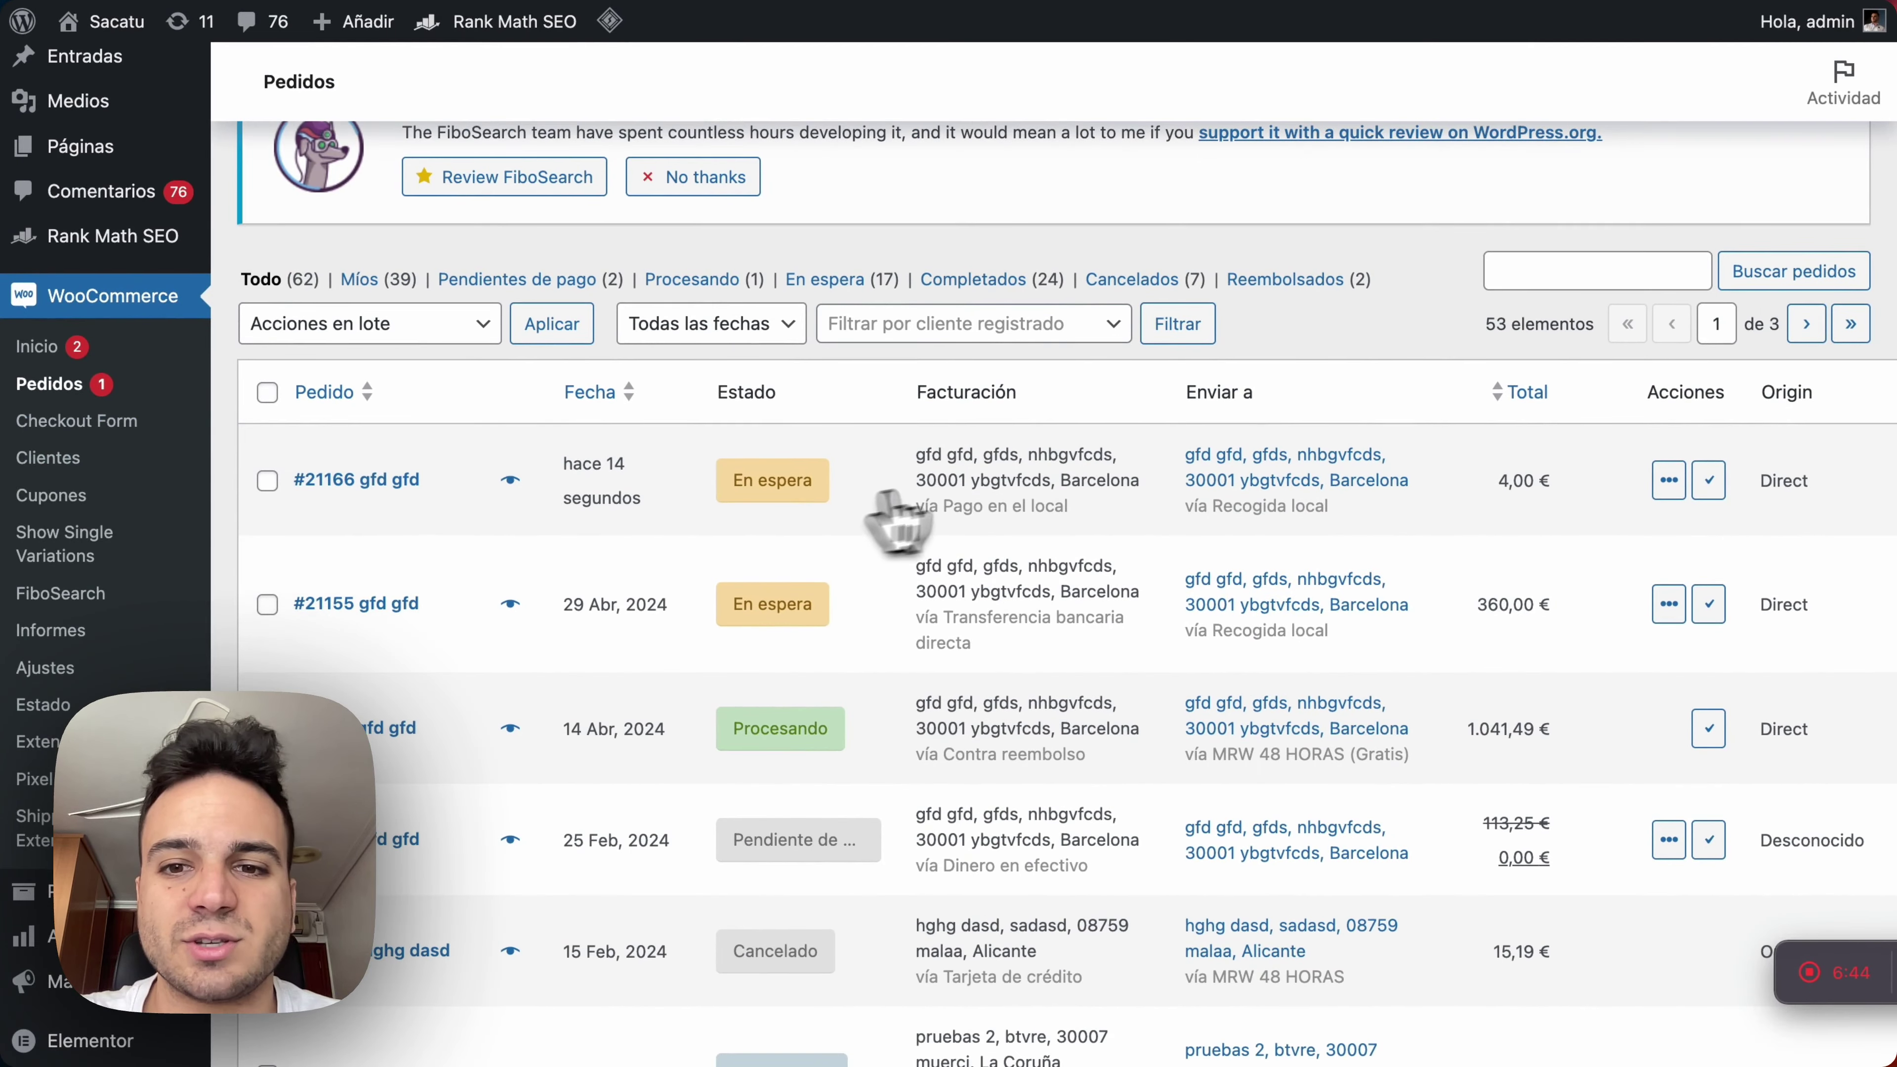
left_click_drag(1068, 506, 944, 507)
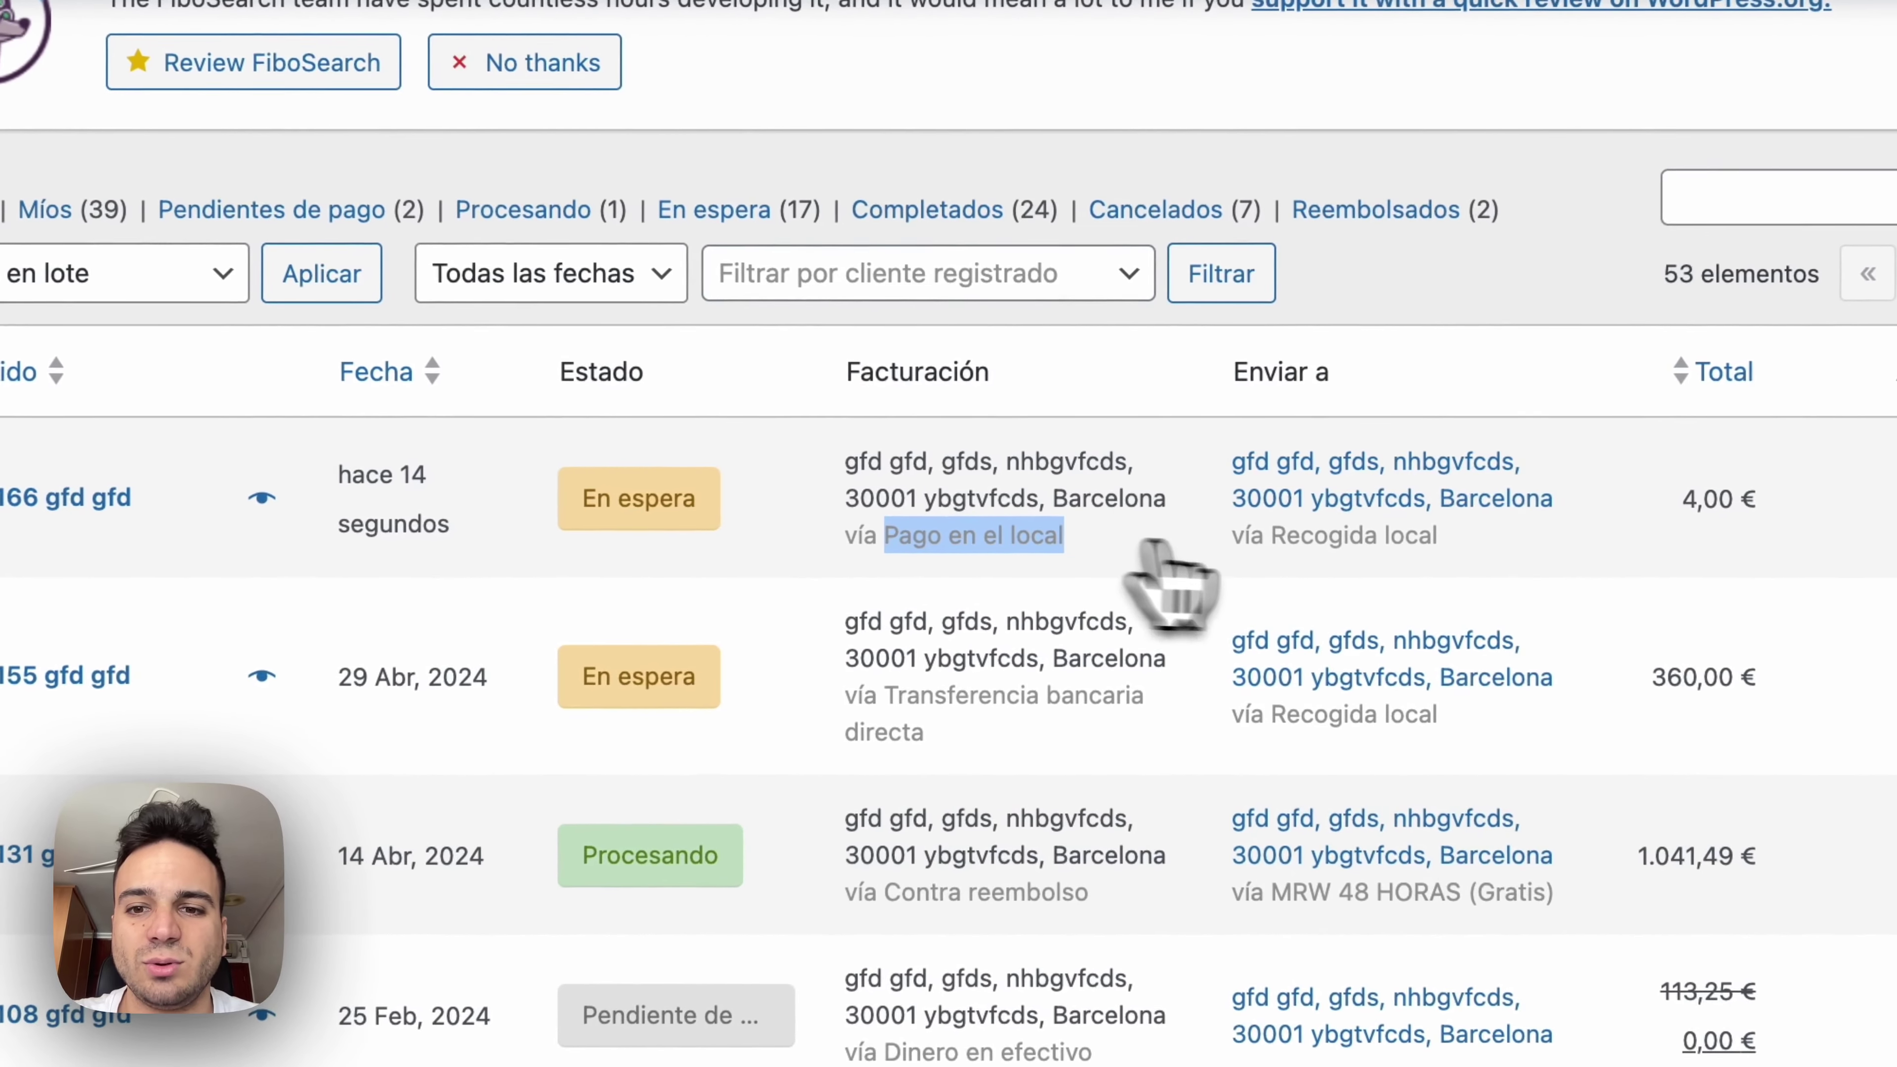
left_click_drag(1329, 506, 1229, 507)
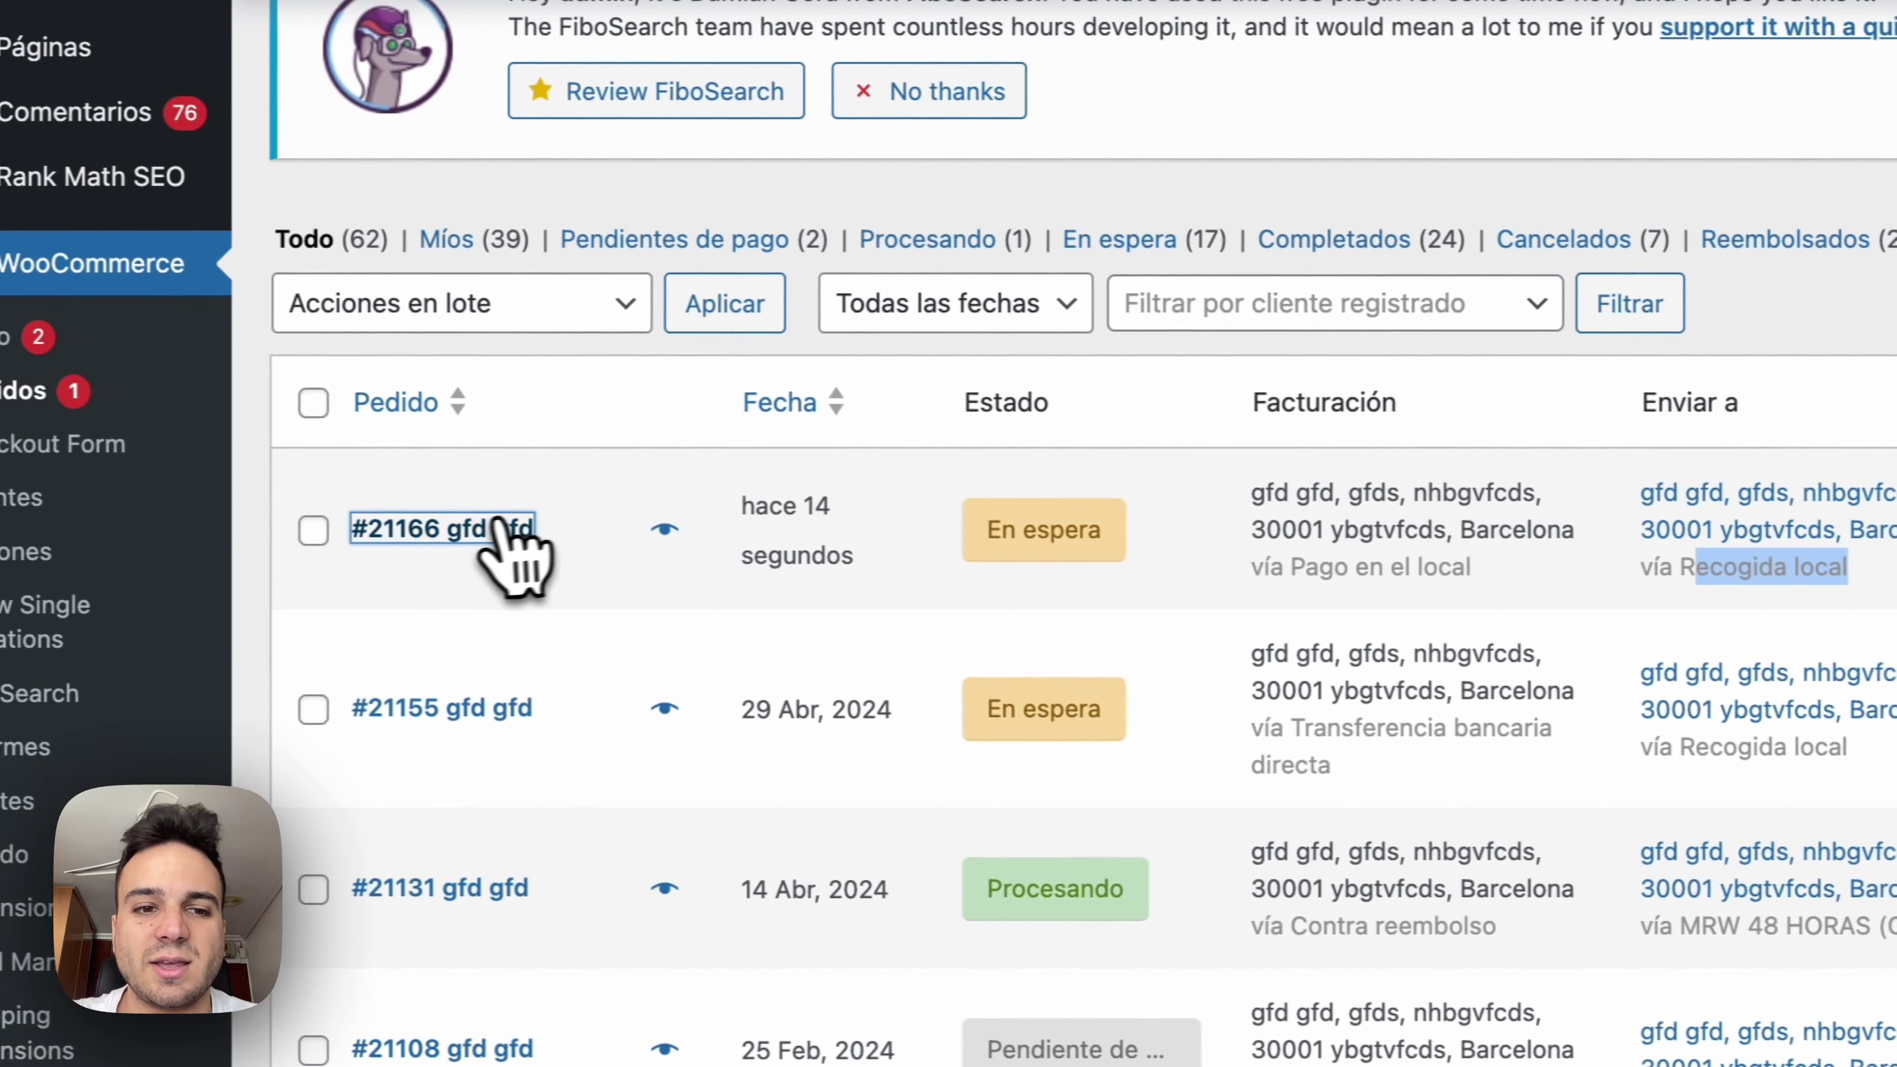
left_click(64, 496)
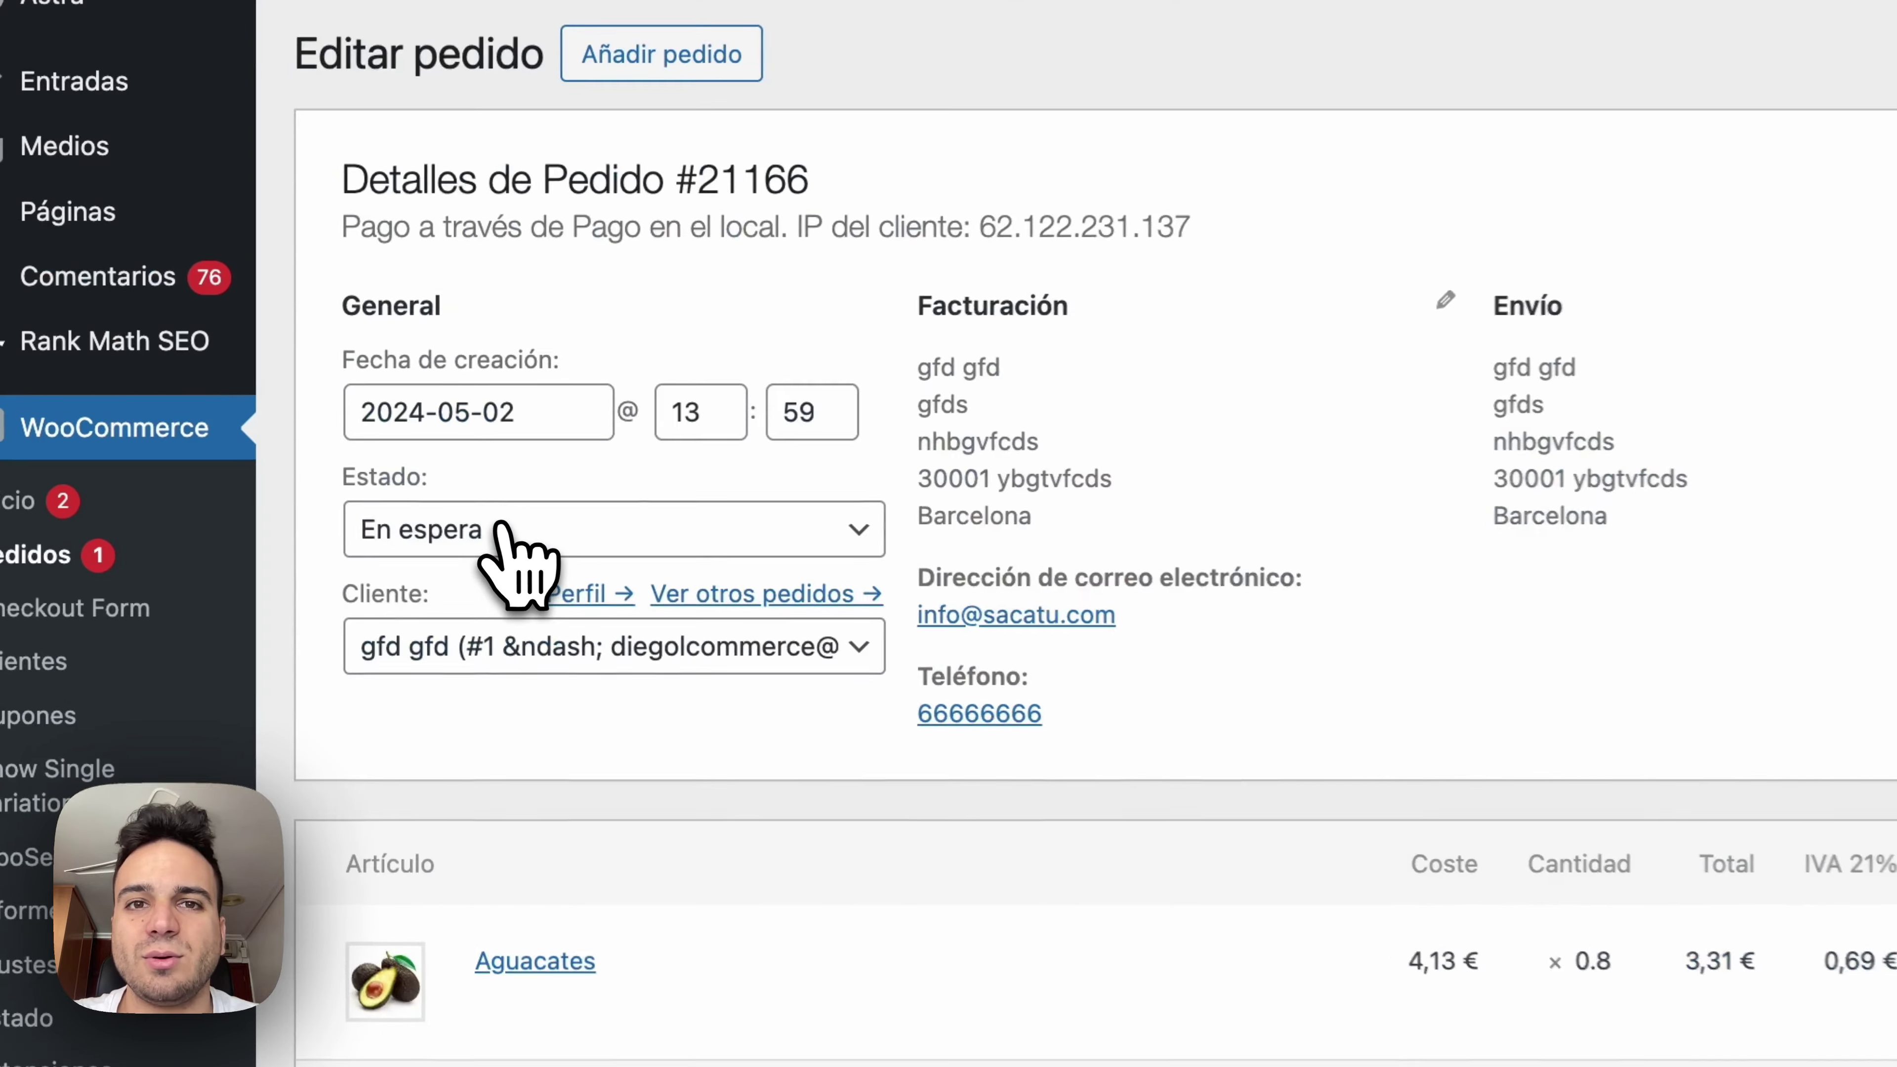
scroll(385, 508, "down", 6)
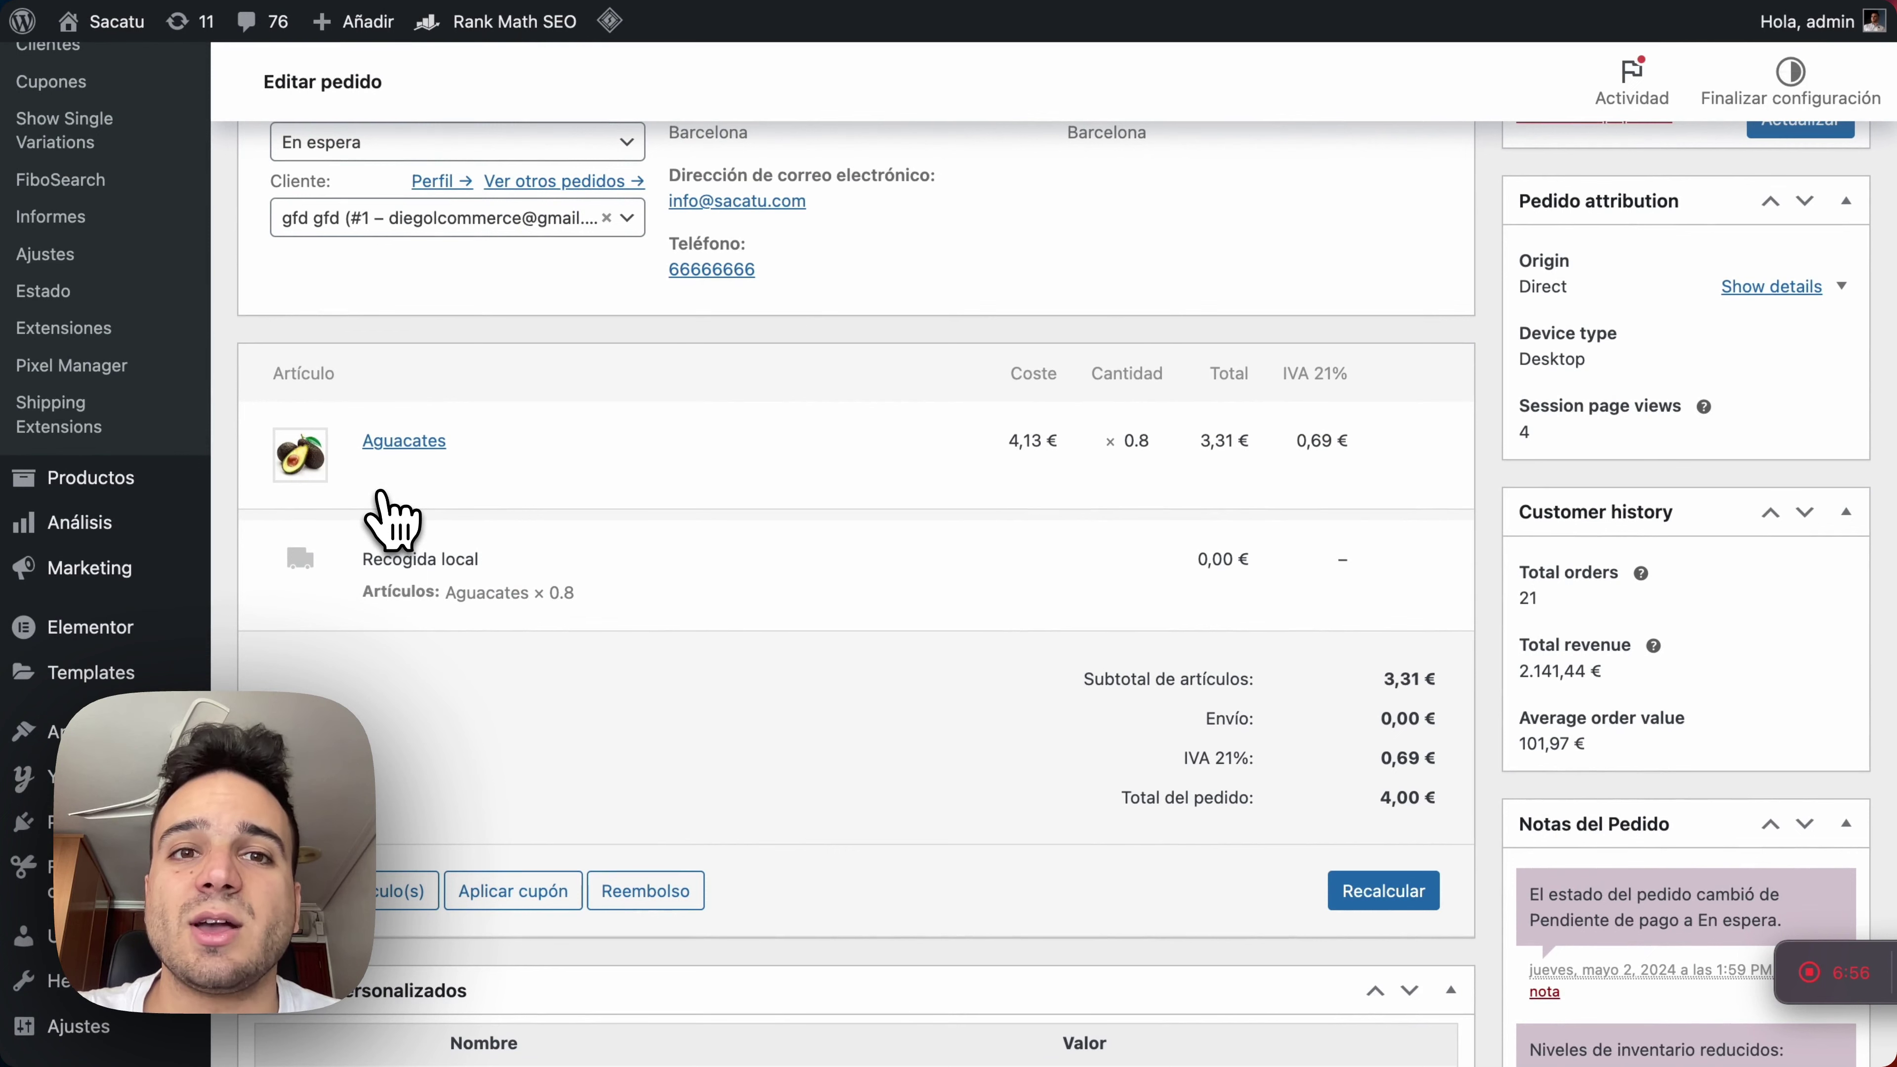
Step: Revisit the WooCommerce Cash On Pickup plugin page and the Webempresa features page, and return to the order details
key("ctrl+Tab")
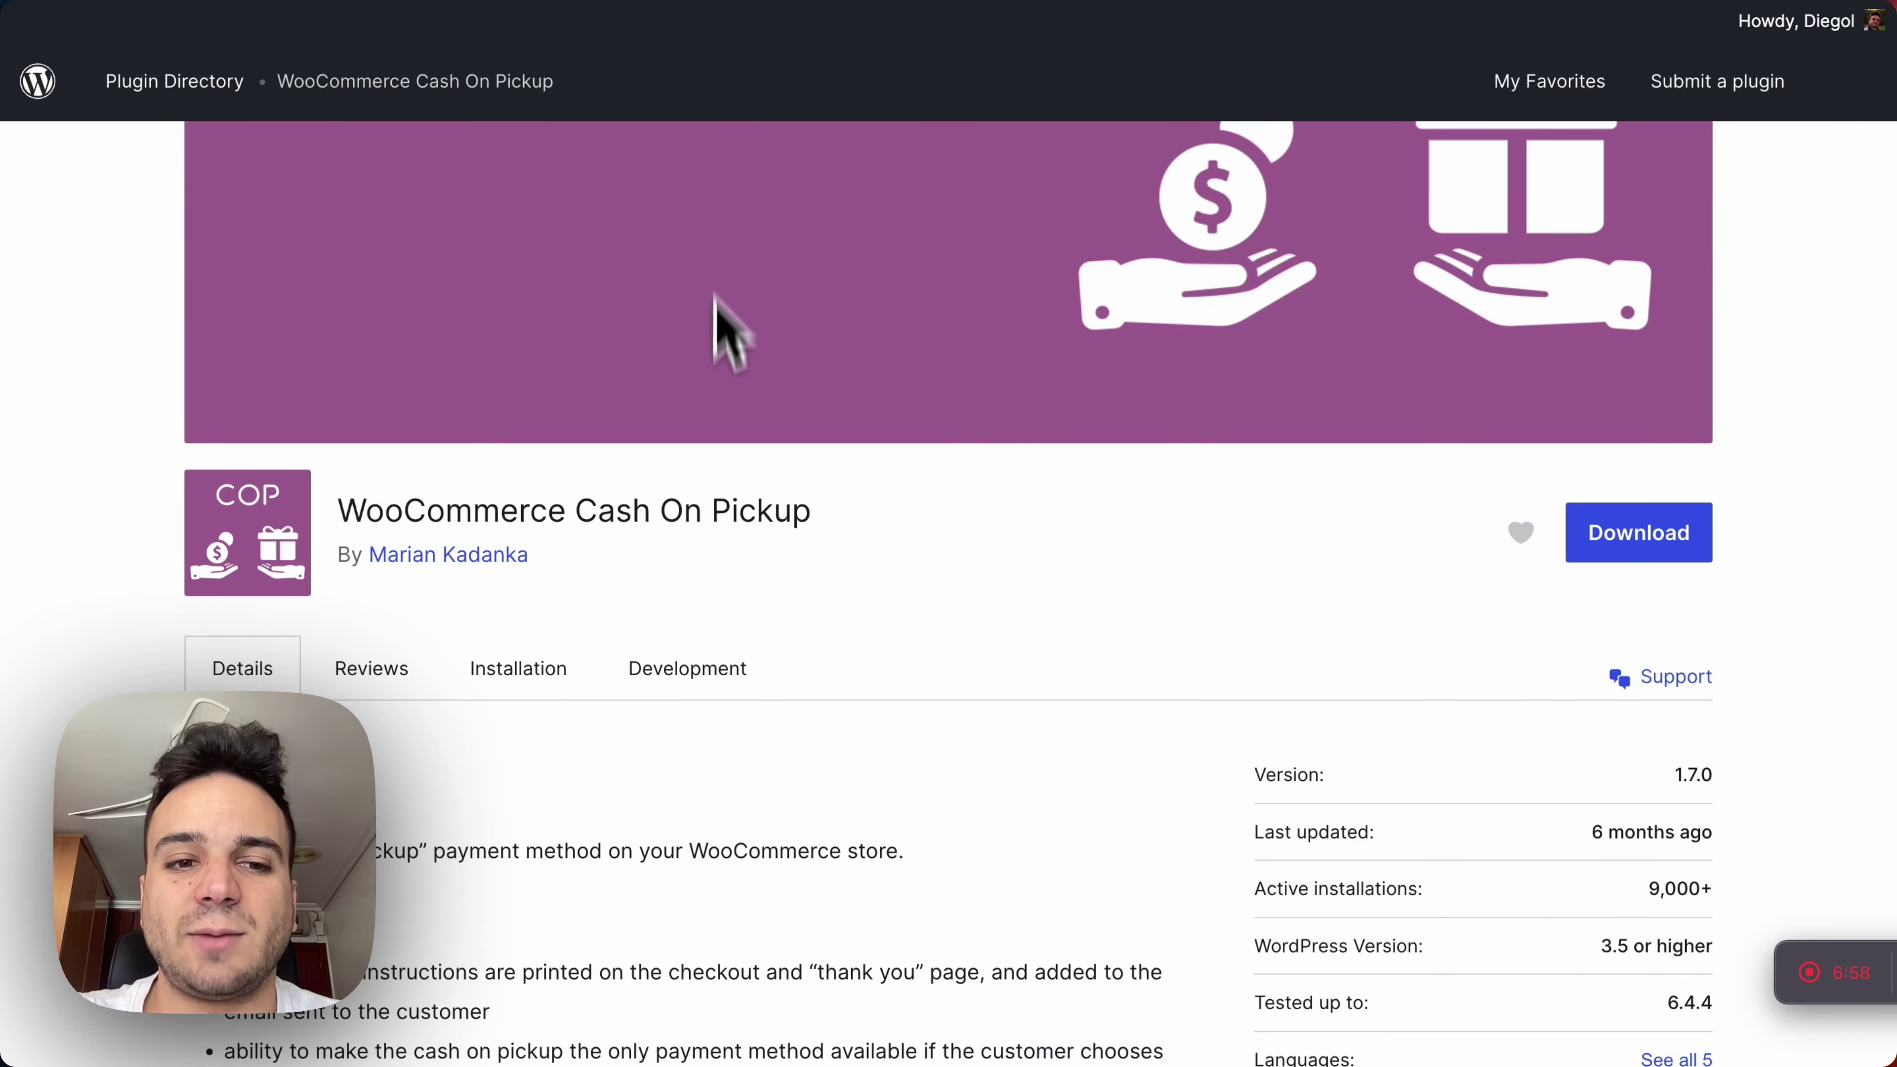
scroll(728, 329, "up", 3)
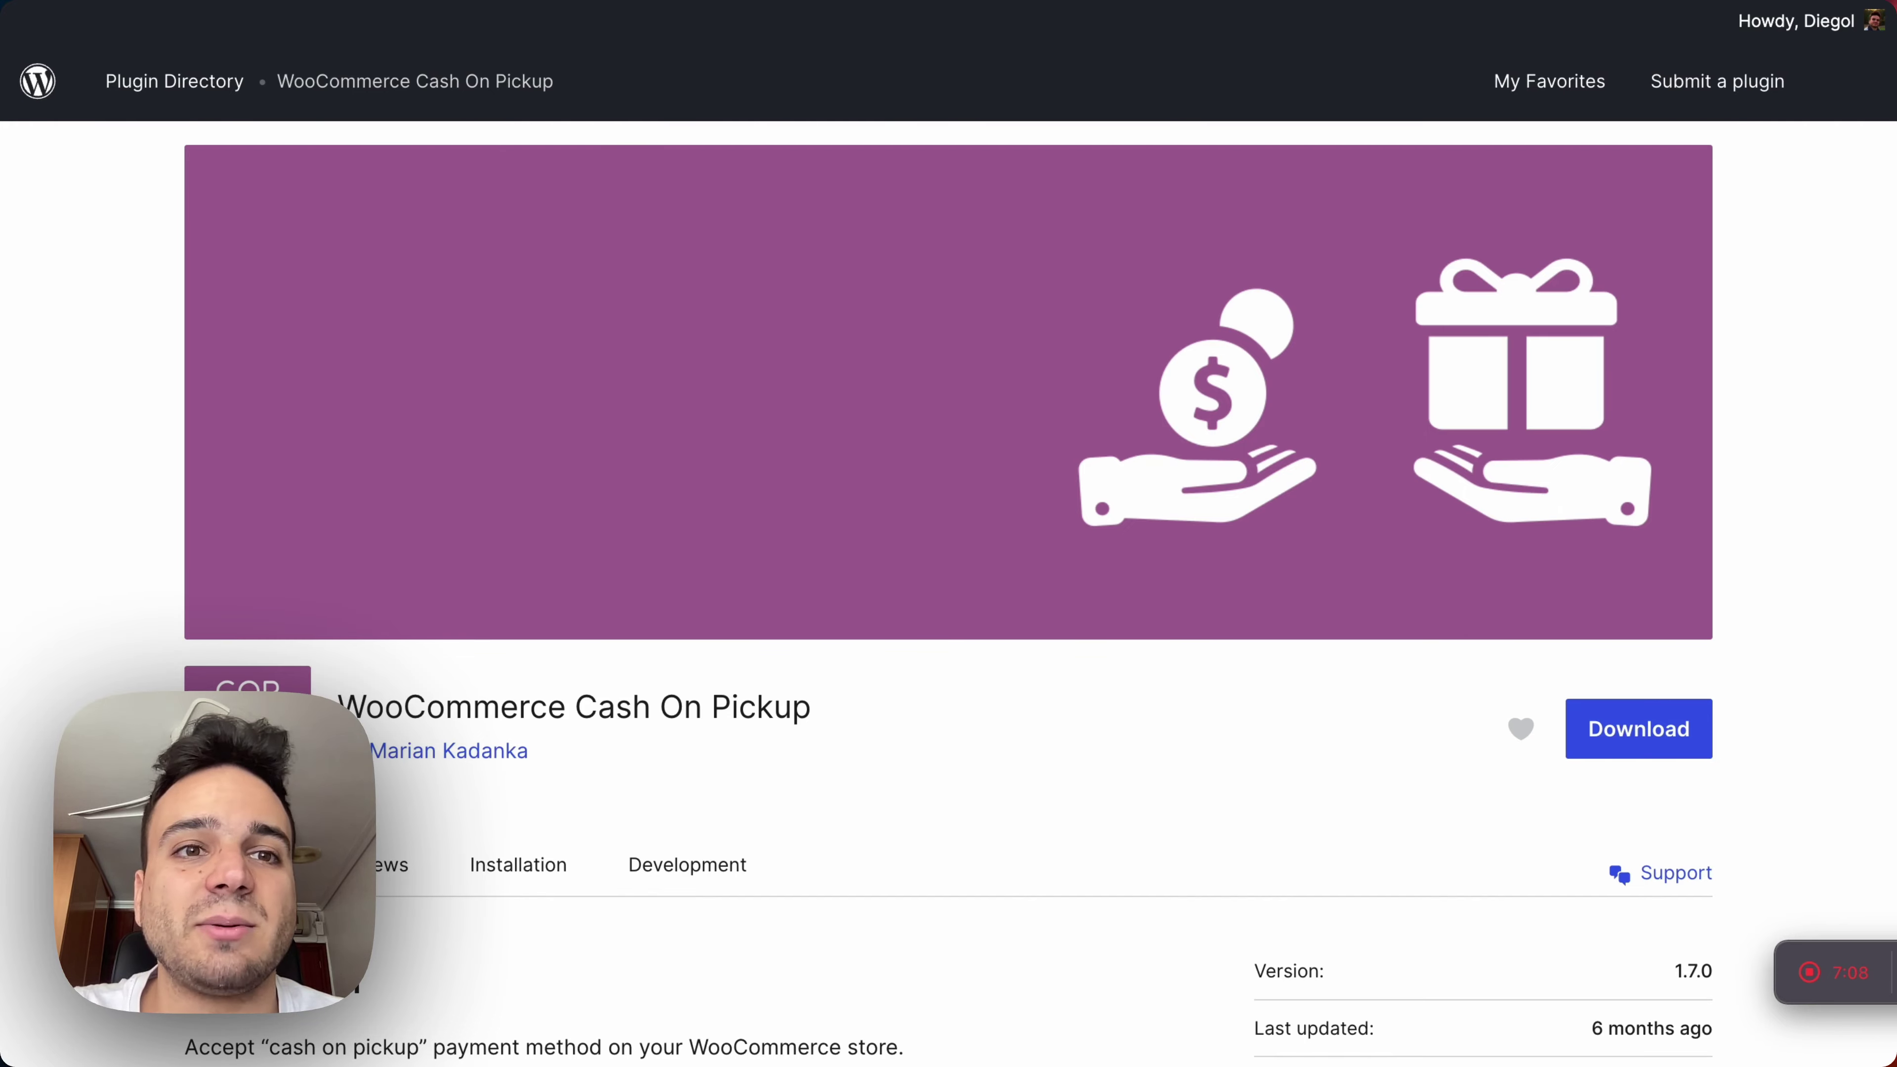
left_click(584, 4)
left_click(810, 4)
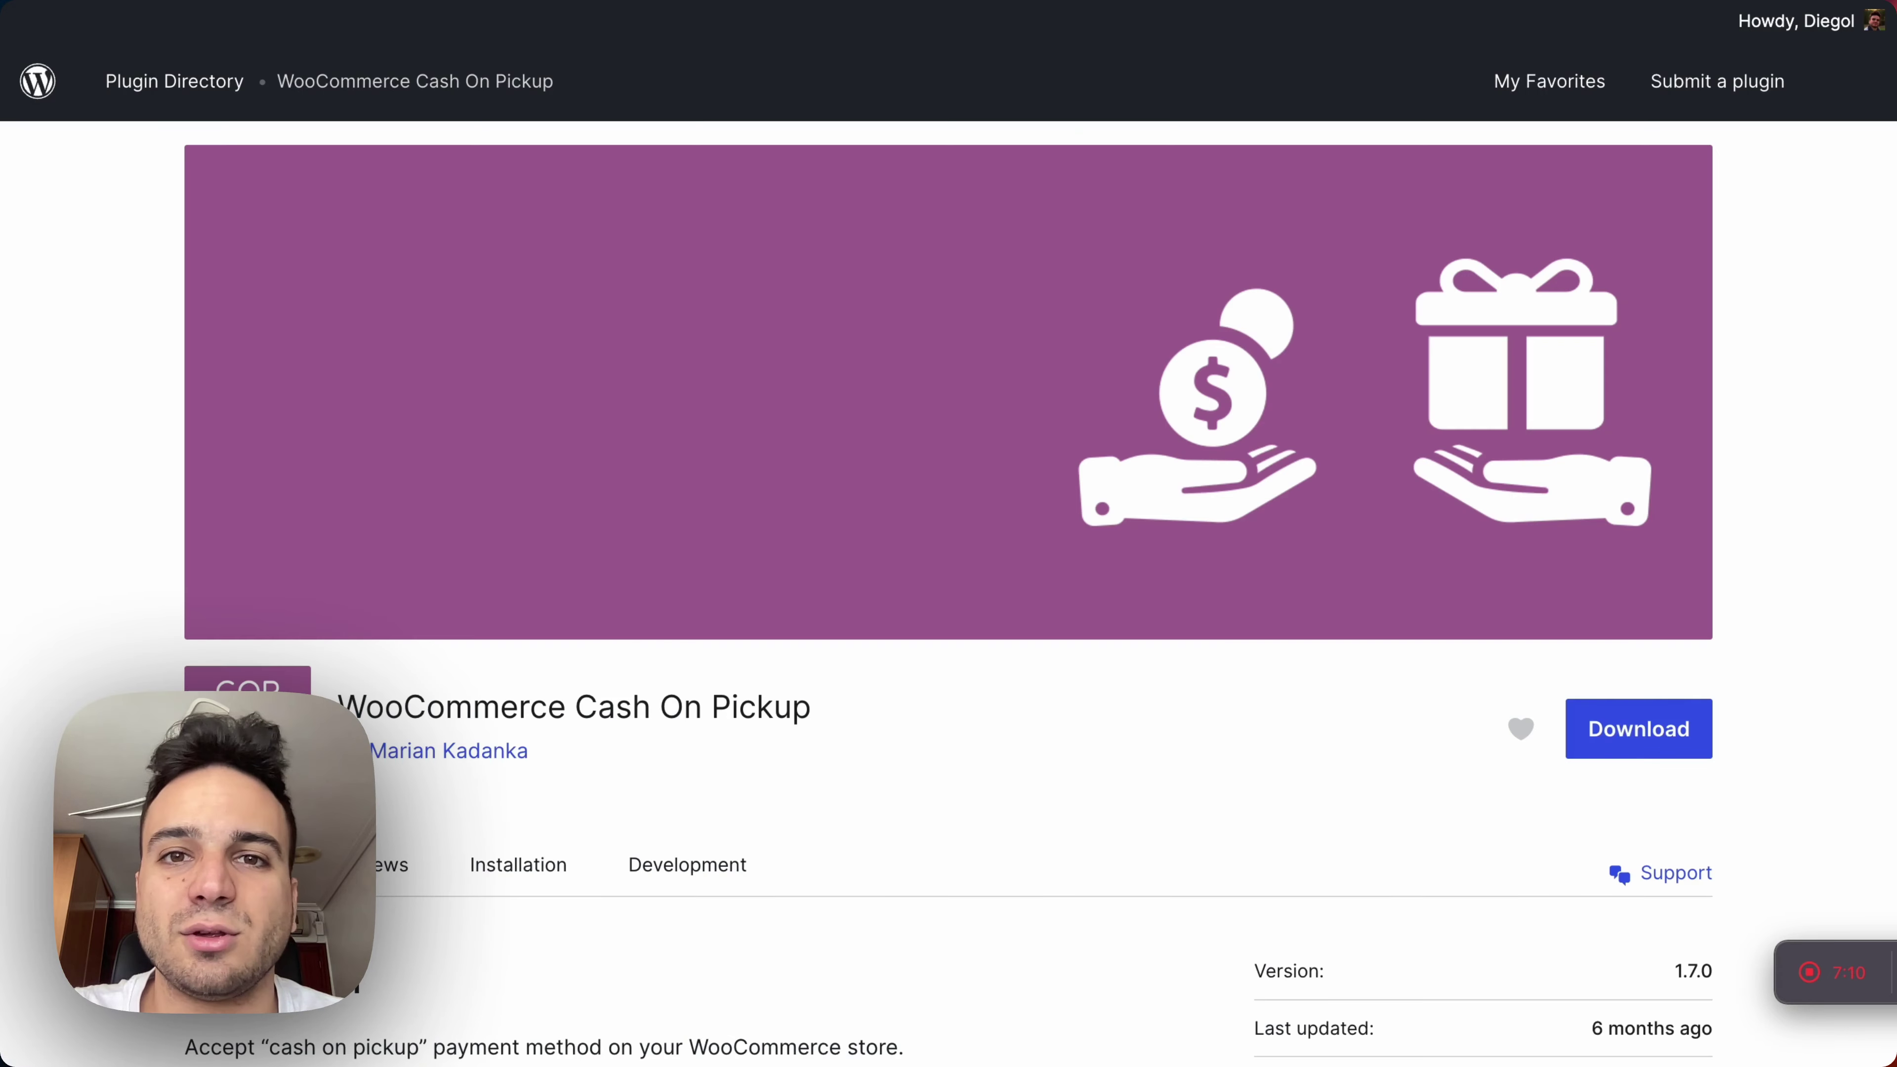
left_click(1666, 3)
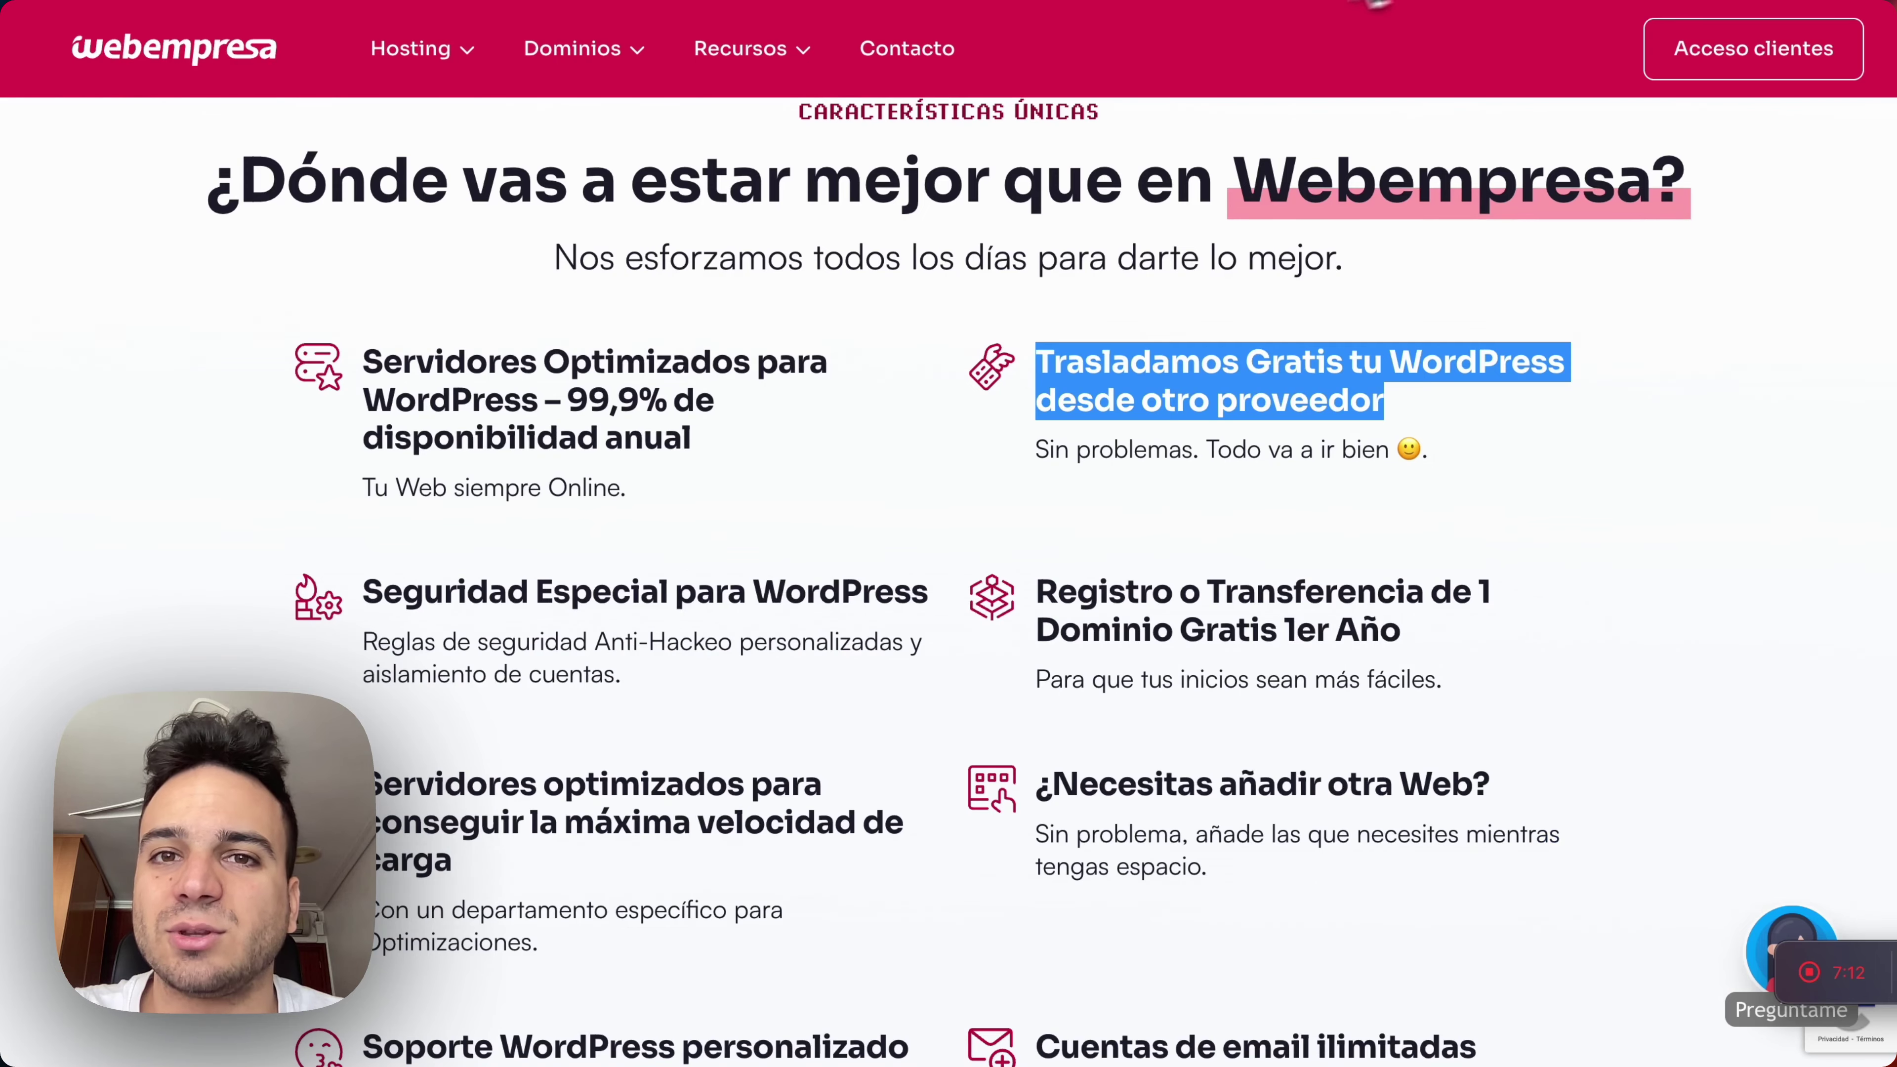
key("ctrl+Tab")
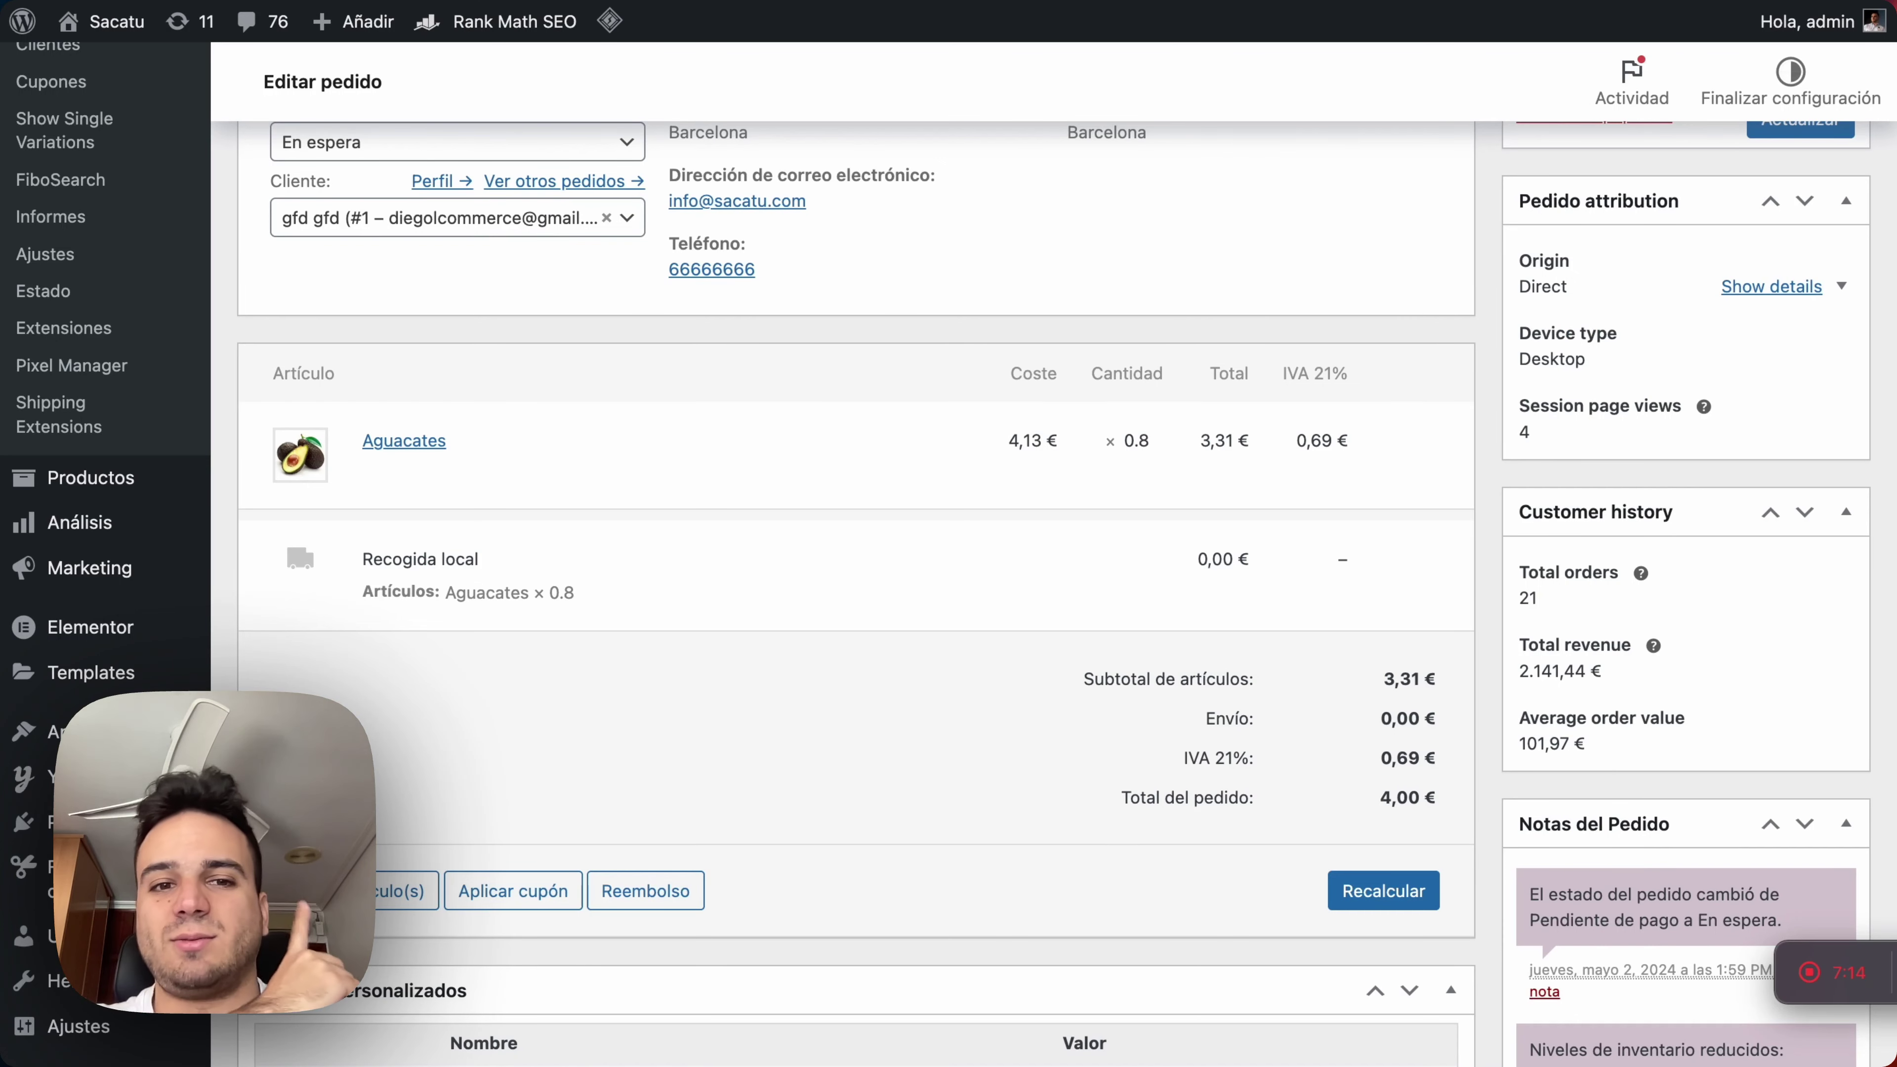